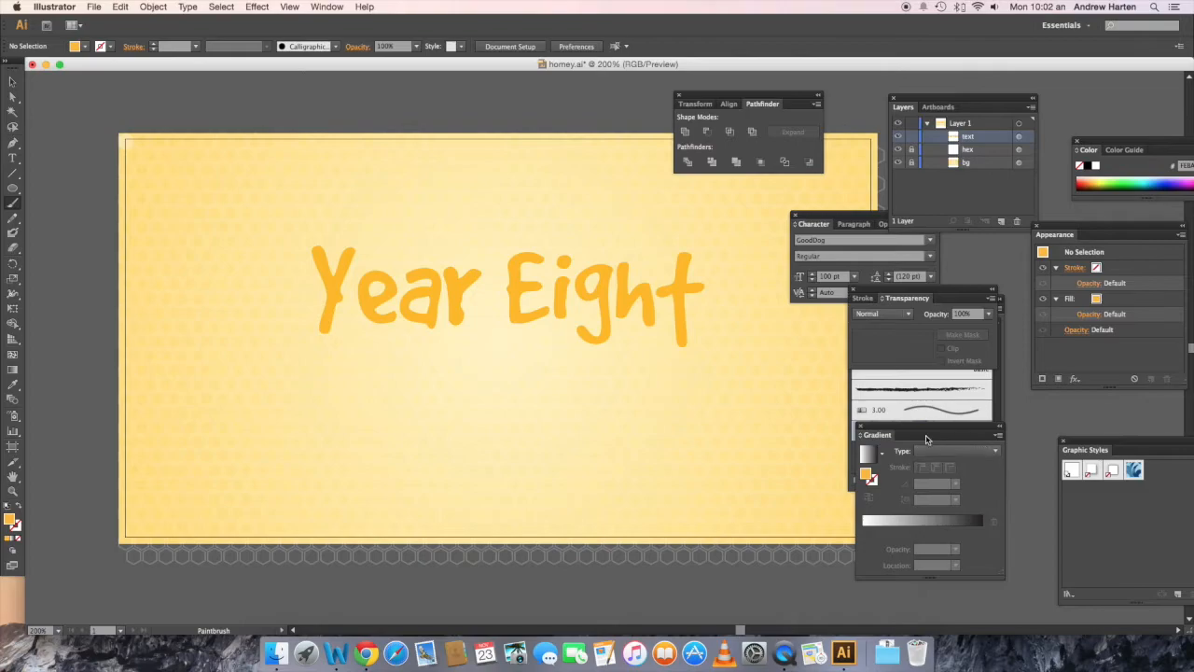
Step: Paint honey drips along the lower edges of the "Year Eight" letters with Calligraphic Brush 1
left_click(308, 8)
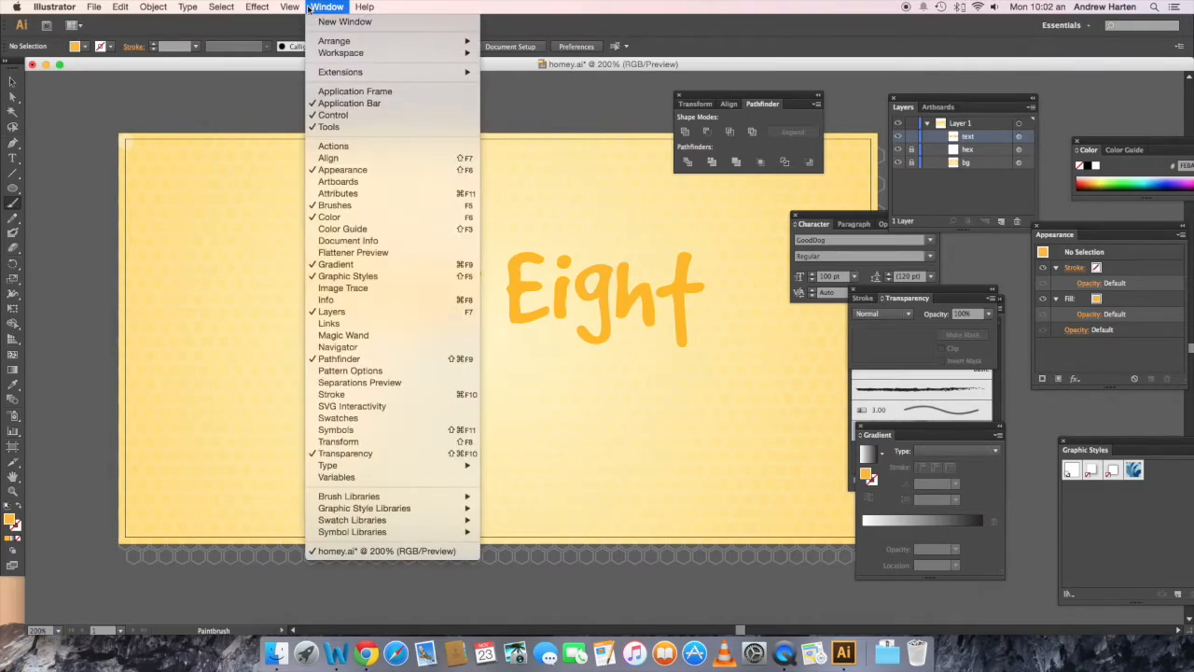
left_click(362, 205)
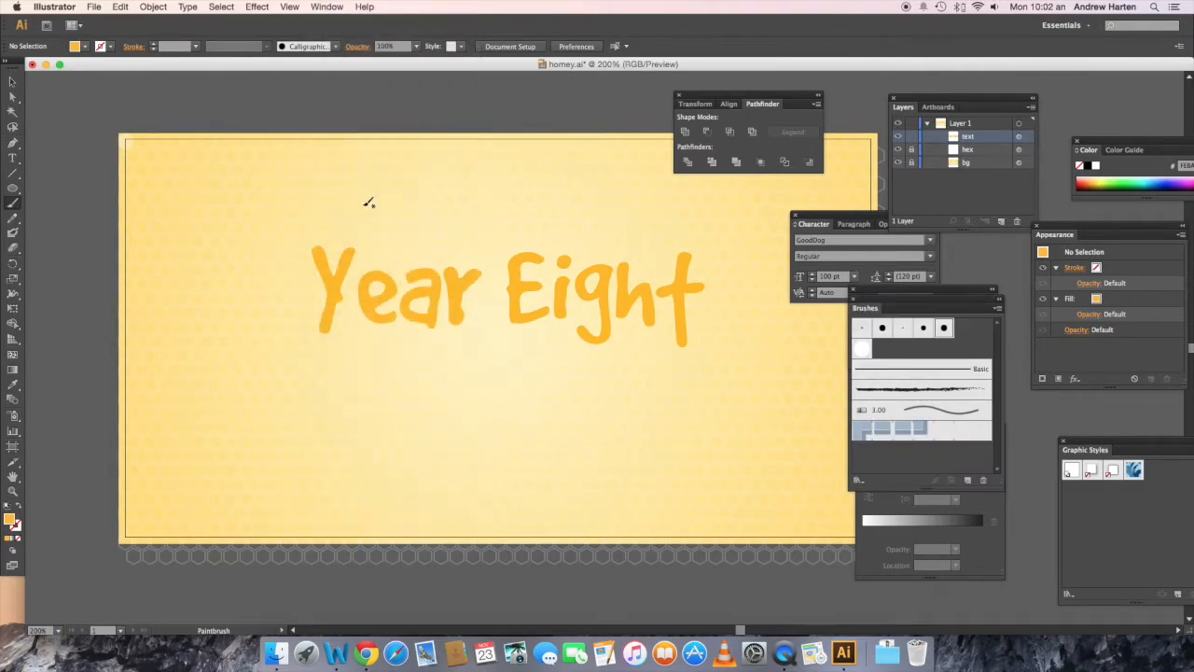
left_click(924, 328)
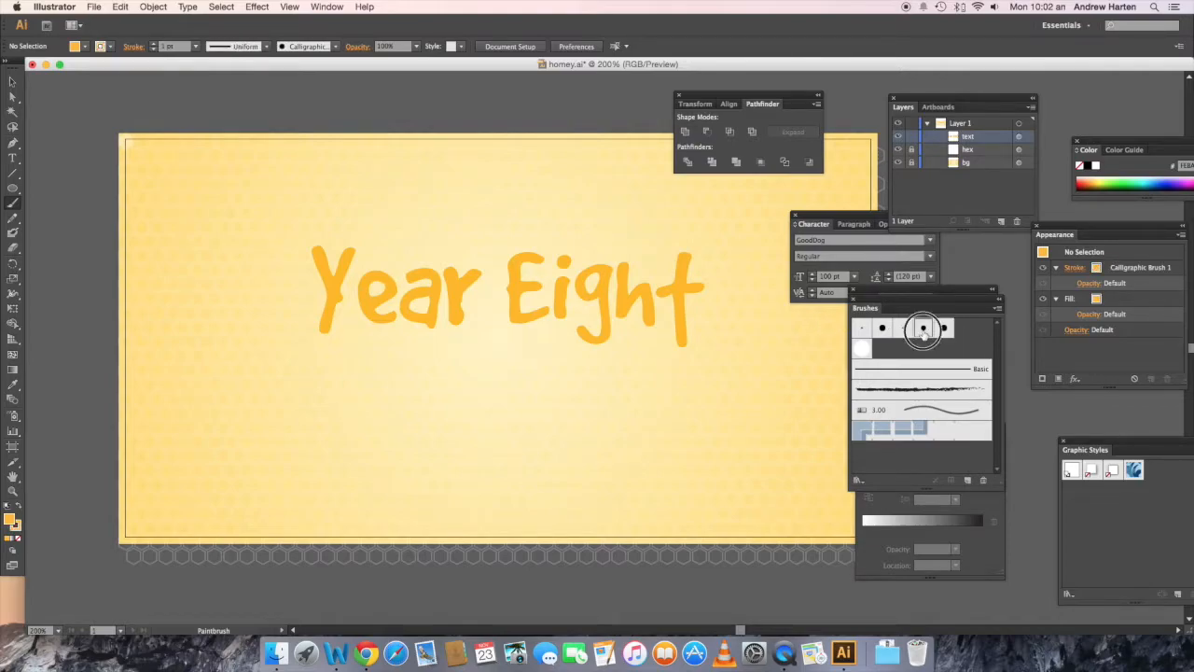
left_click(942, 332)
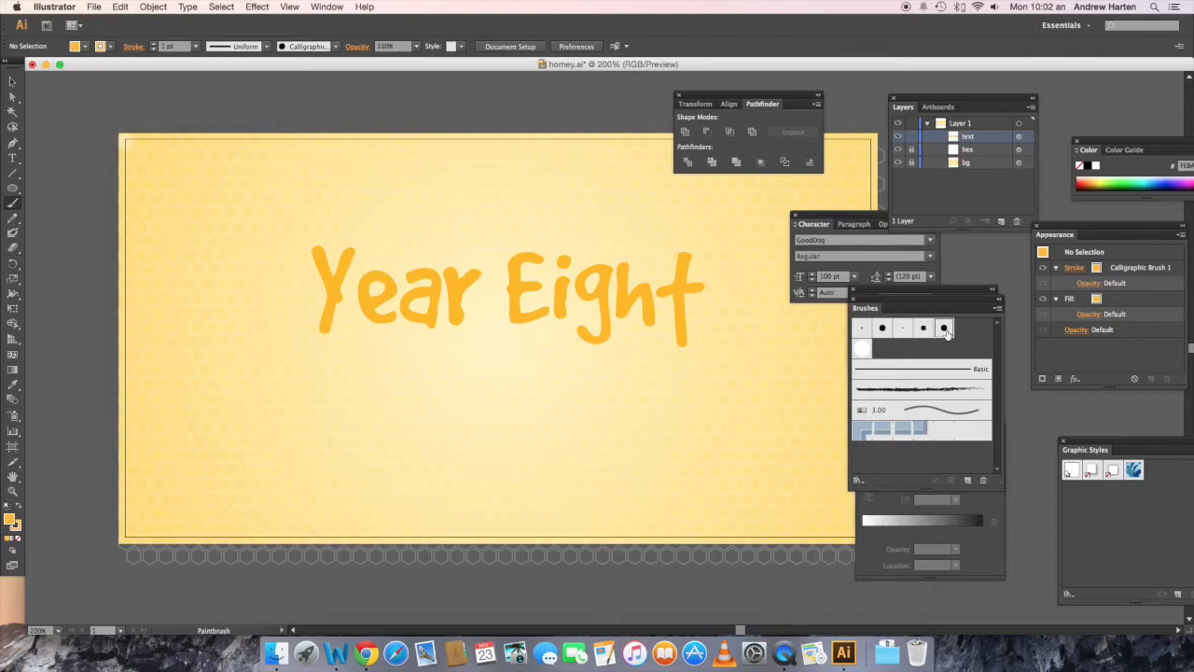
left_click(921, 331)
mouse_move(329, 310)
left_mouse_down()
mouse_move(323, 333)
mouse_move(328, 303)
mouse_move(394, 318)
mouse_move(434, 315)
mouse_move(432, 300)
mouse_move(458, 307)
mouse_move(452, 297)
mouse_move(516, 330)
mouse_move(536, 316)
mouse_move(514, 320)
mouse_move(525, 315)
mouse_move(560, 323)
mouse_move(562, 290)
mouse_move(591, 360)
mouse_move(605, 342)
mouse_move(589, 340)
mouse_move(599, 347)
mouse_move(582, 356)
mouse_move(595, 360)
mouse_move(576, 342)
mouse_move(587, 360)
mouse_move(640, 301)
mouse_move(653, 333)
mouse_move(671, 315)
mouse_move(675, 350)
mouse_move(688, 287)
left_mouse_up()
mouse_move(686, 328)
left_mouse_down()
mouse_move(680, 349)
mouse_move(684, 298)
left_mouse_up()
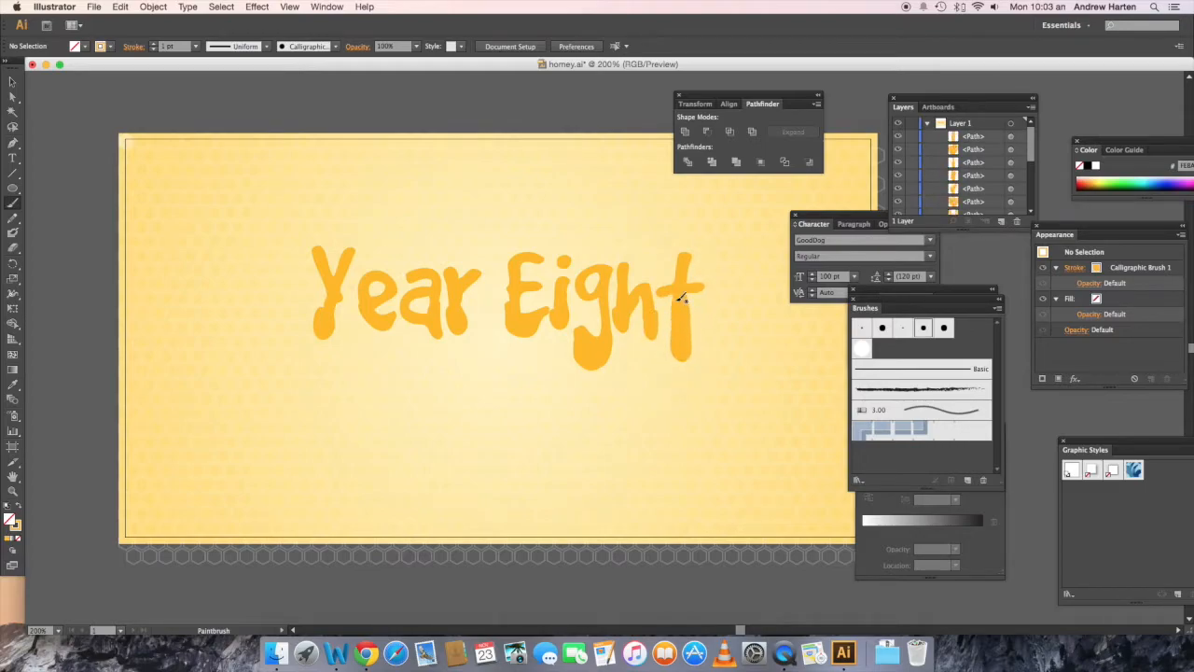
Step: Paint small blobs above the "e" and below the "a", then use Calligraphic Brush 2 for a larger blob beneath the words and a drip on the "a"
left_click_drag(389, 253, 385, 250)
left_click_drag(410, 359, 426, 359)
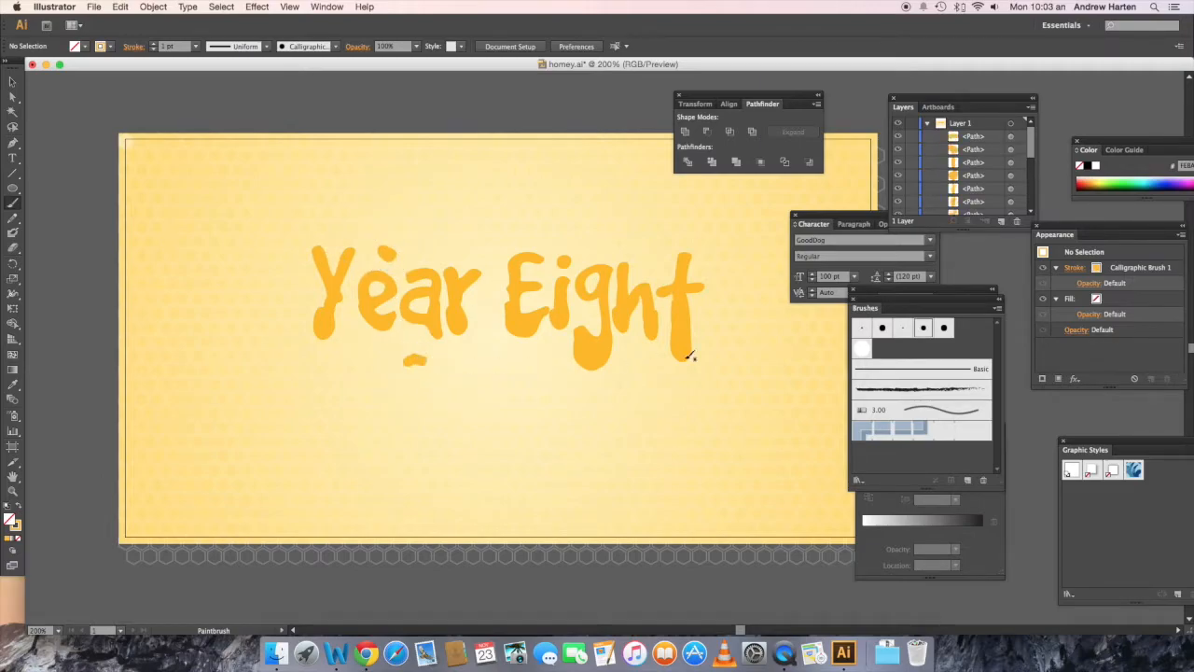
left_click(942, 327)
mouse_move(501, 387)
left_mouse_down()
mouse_move(516, 392)
mouse_move(495, 379)
mouse_move(522, 382)
left_mouse_up()
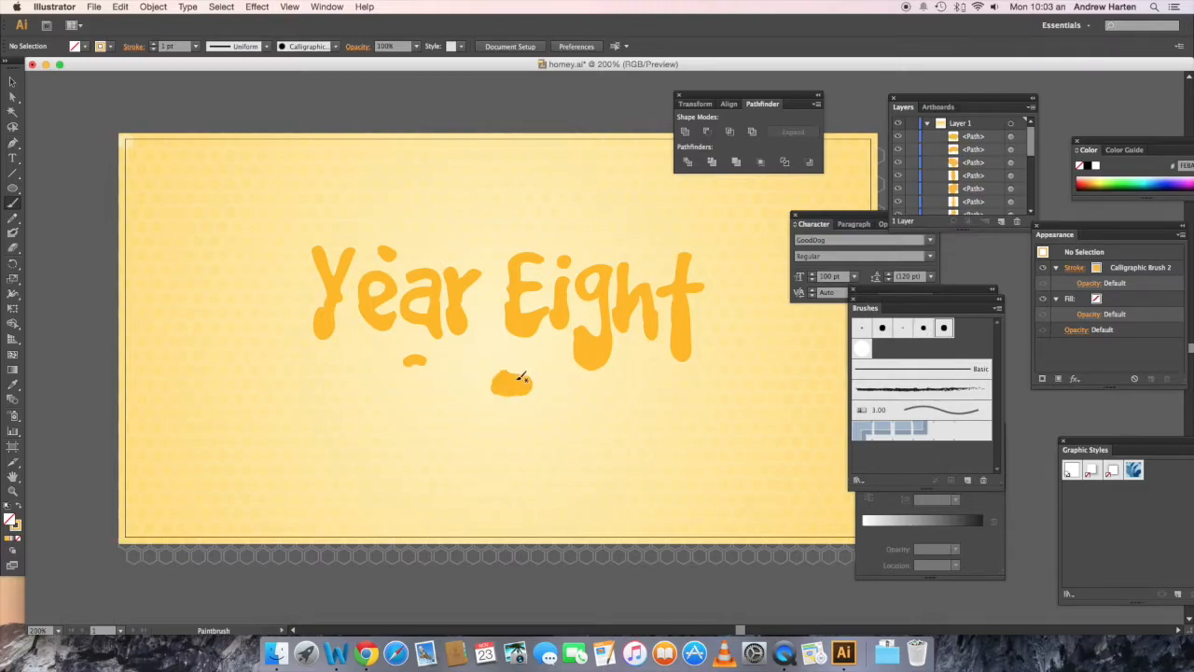
mouse_move(419, 328)
left_mouse_down()
mouse_move(431, 345)
mouse_move(408, 315)
left_mouse_up()
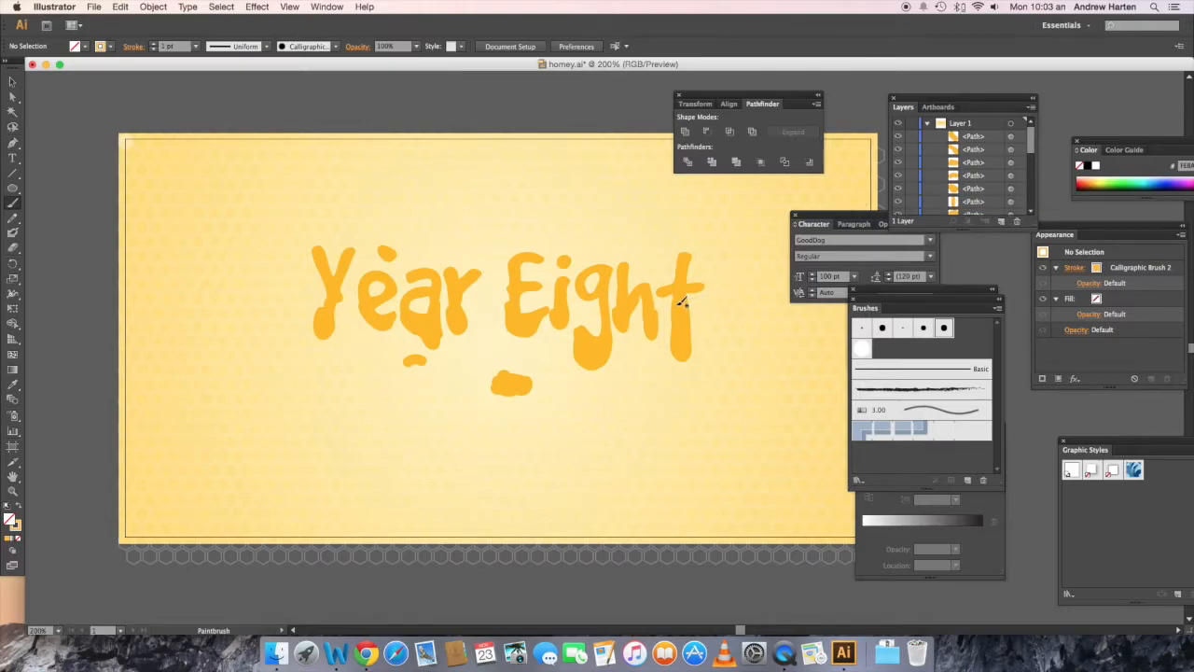
Step: Convert the strokes of all the painted drip and blob paths into outlined shapes with Outline Stroke
left_click(1011, 138)
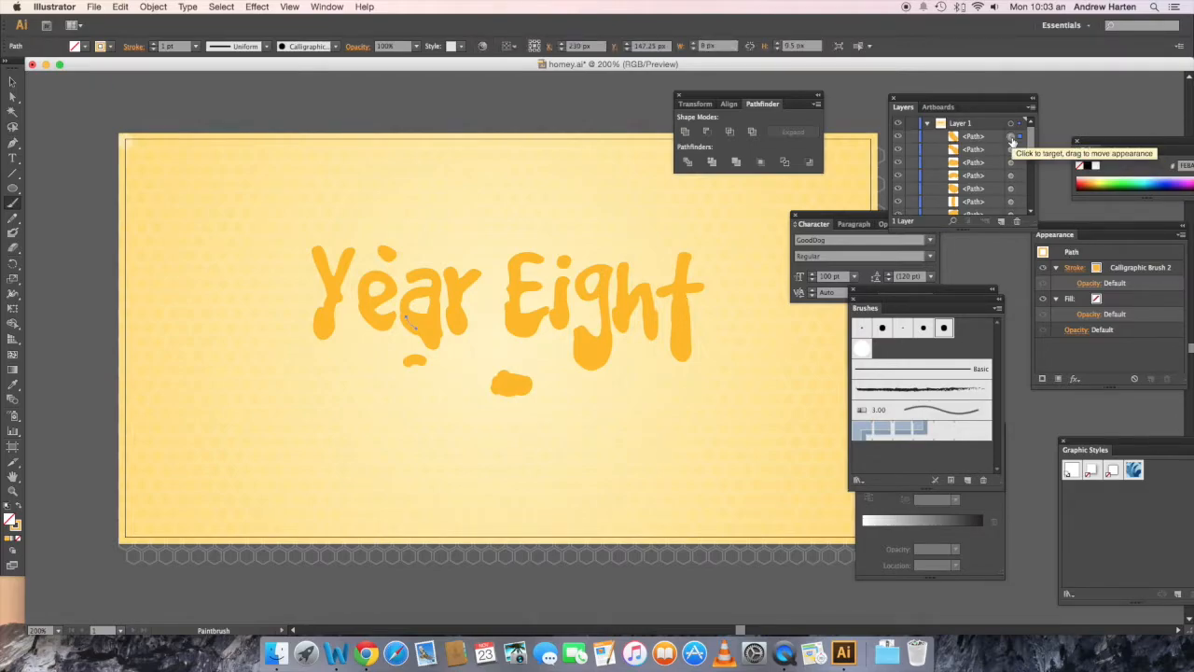
left_click(1011, 150, "shift")
left_click(1011, 162, "shift")
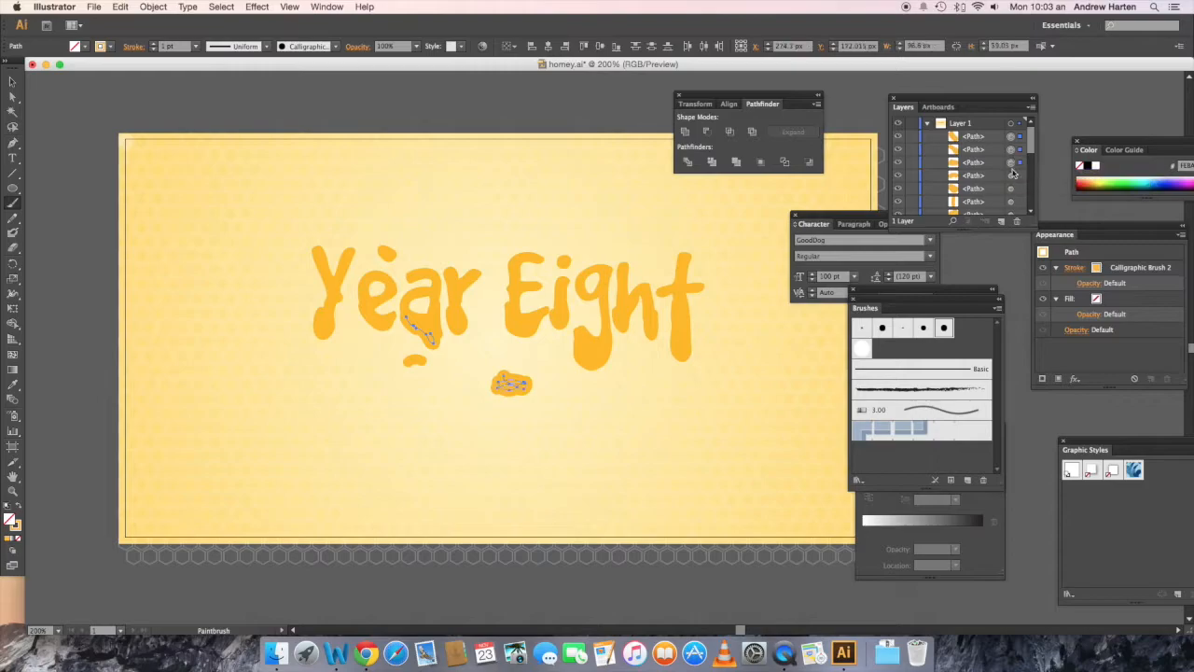
left_click(1011, 175, "shift")
left_click_drag(1032, 138, 1033, 165)
left_click(1011, 137, "shift")
left_click(1011, 149, "shift")
left_click(1011, 162, "shift")
left_click(1011, 176, "shift")
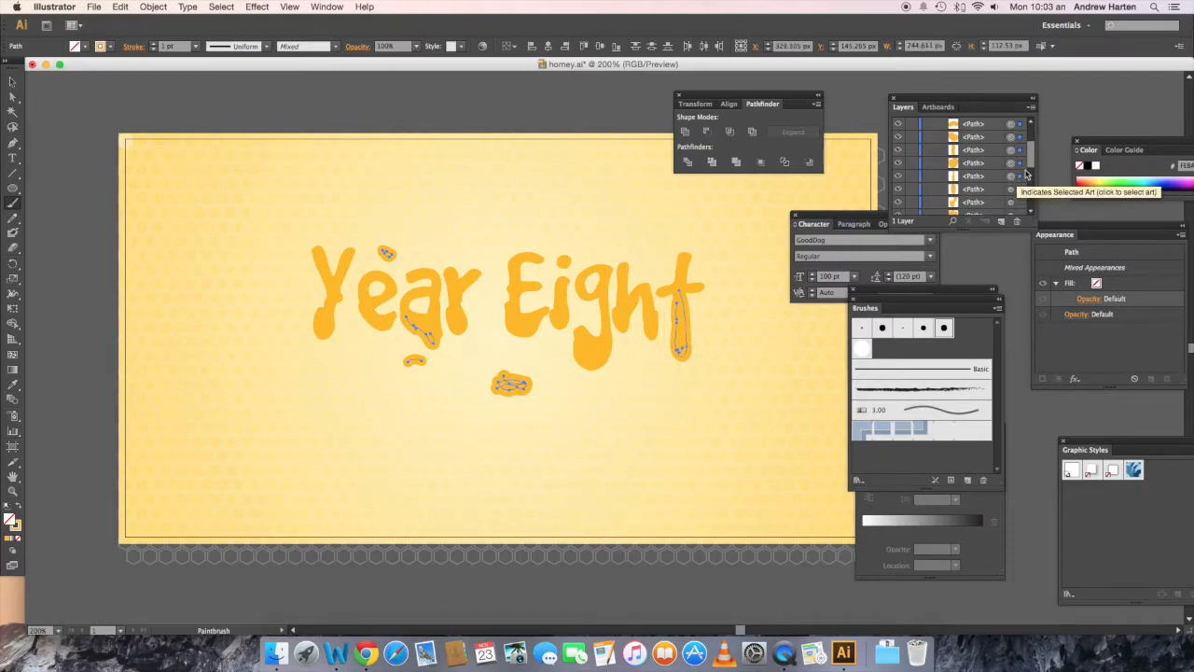
left_click_drag(1034, 166, 1034, 177)
left_click(1011, 149, "shift")
left_click(1012, 162, "shift")
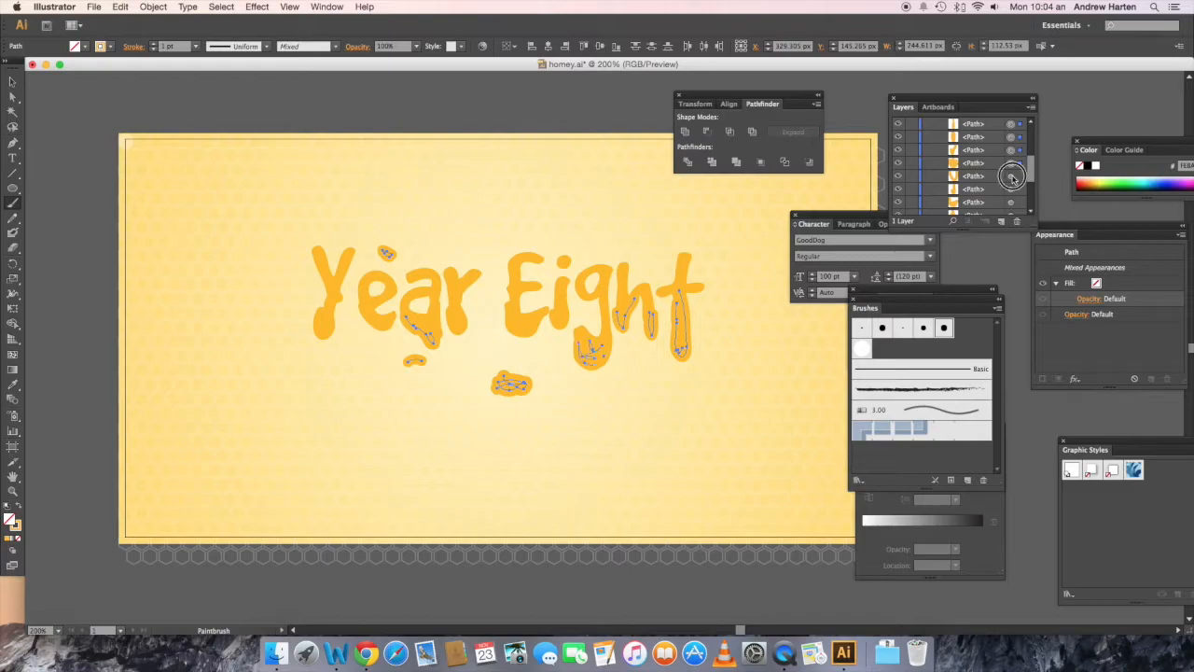
left_click_drag(1032, 187, 1031, 191)
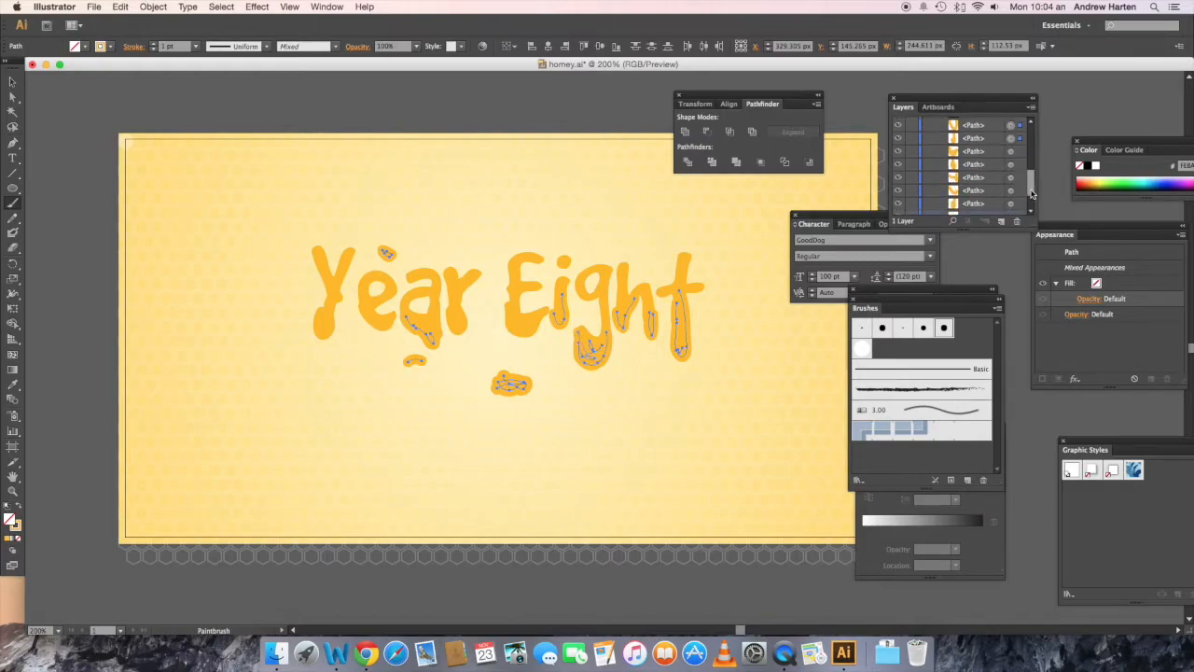
left_click(1011, 165, "shift")
left_click(1011, 176, "shift")
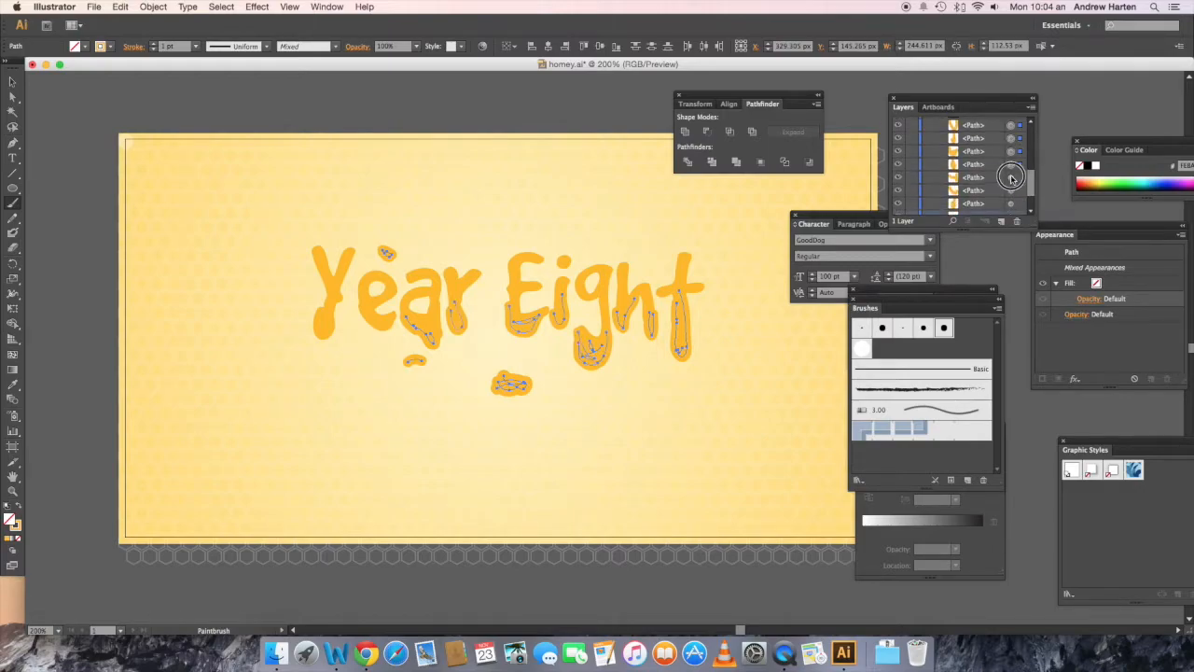
left_click(1012, 190, "shift")
scroll(1031, 190, "down", 3)
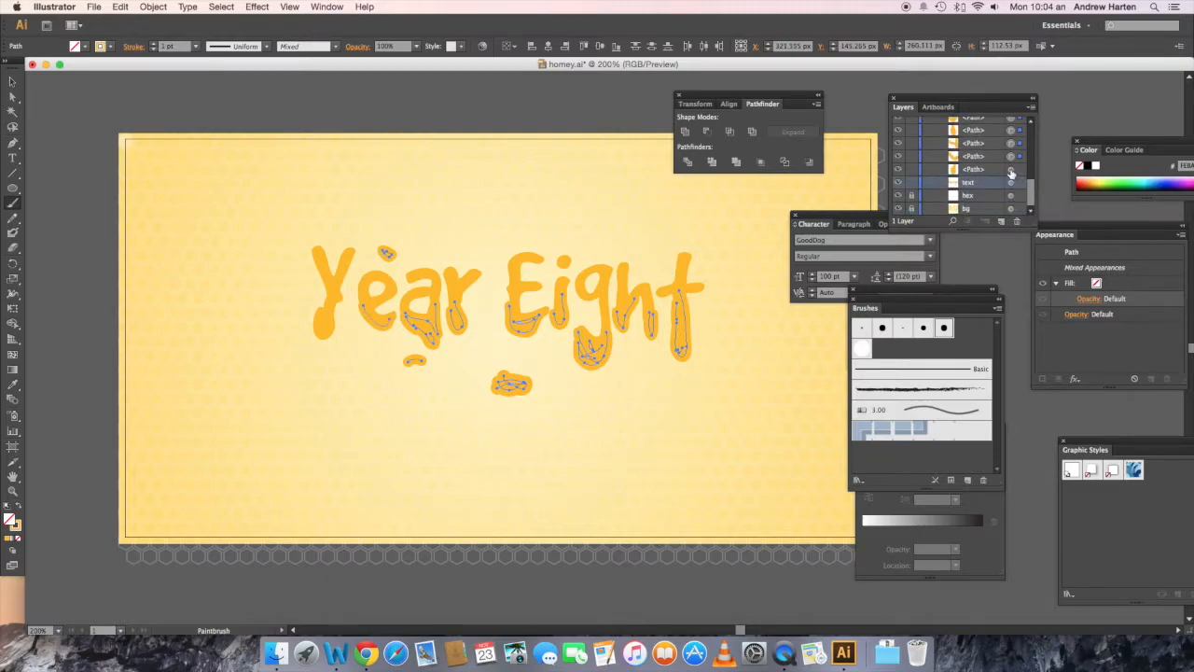
left_click(1011, 171, "shift")
left_click(160, 9)
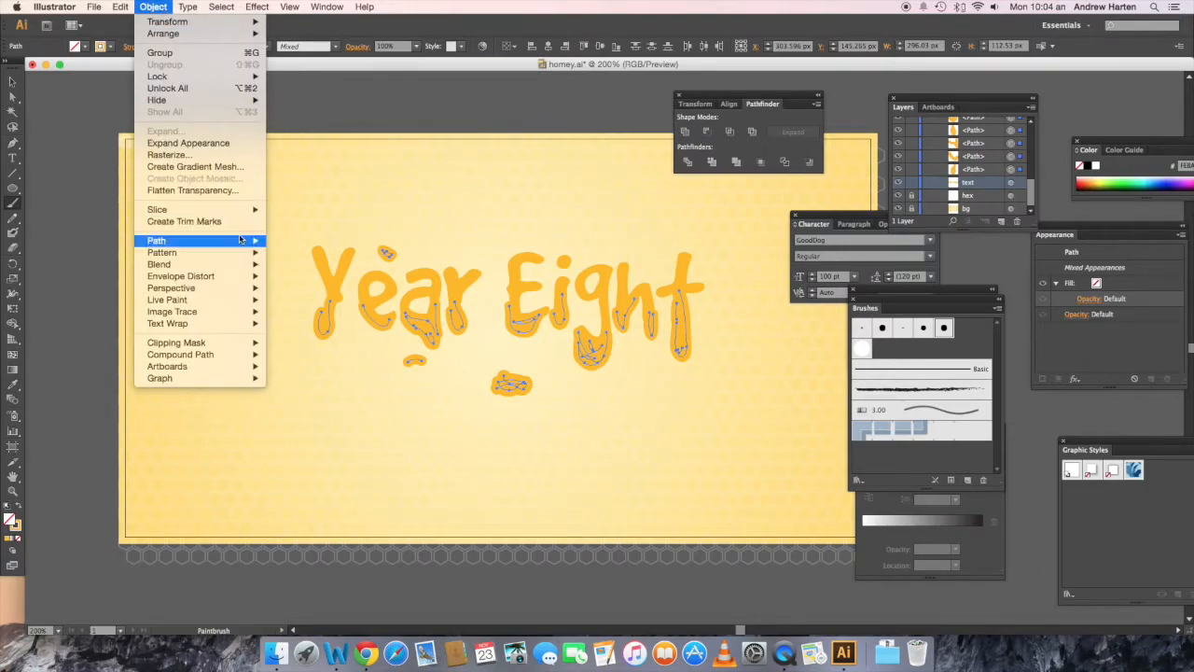
mouse_move(240, 241)
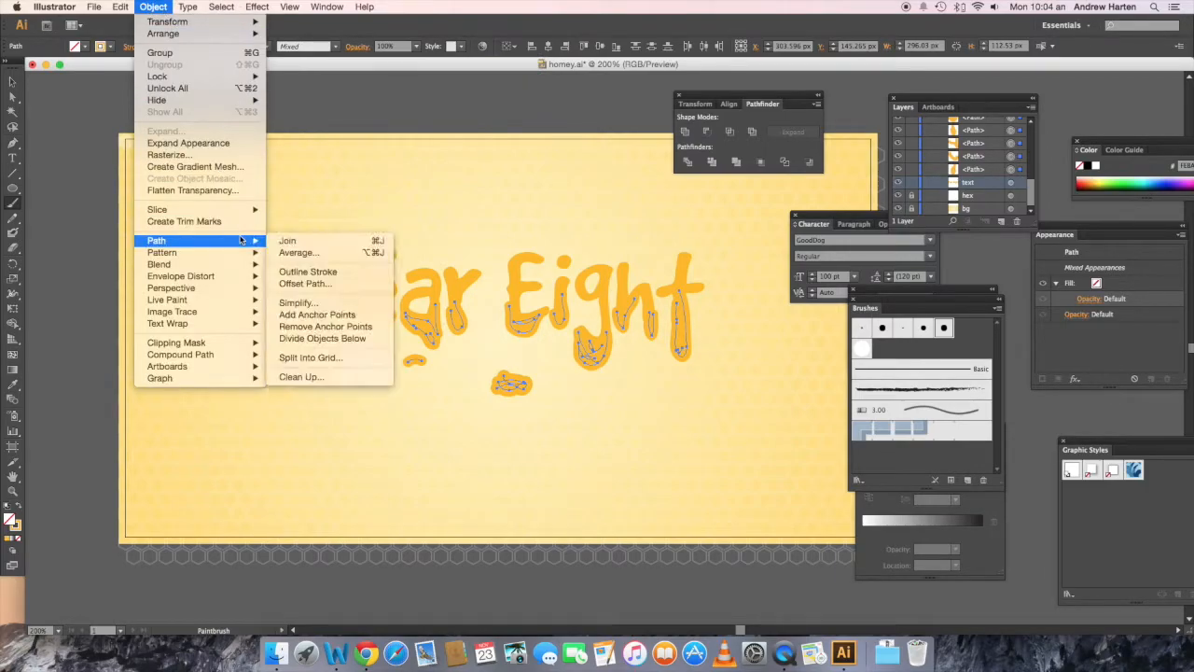
left_click(290, 272)
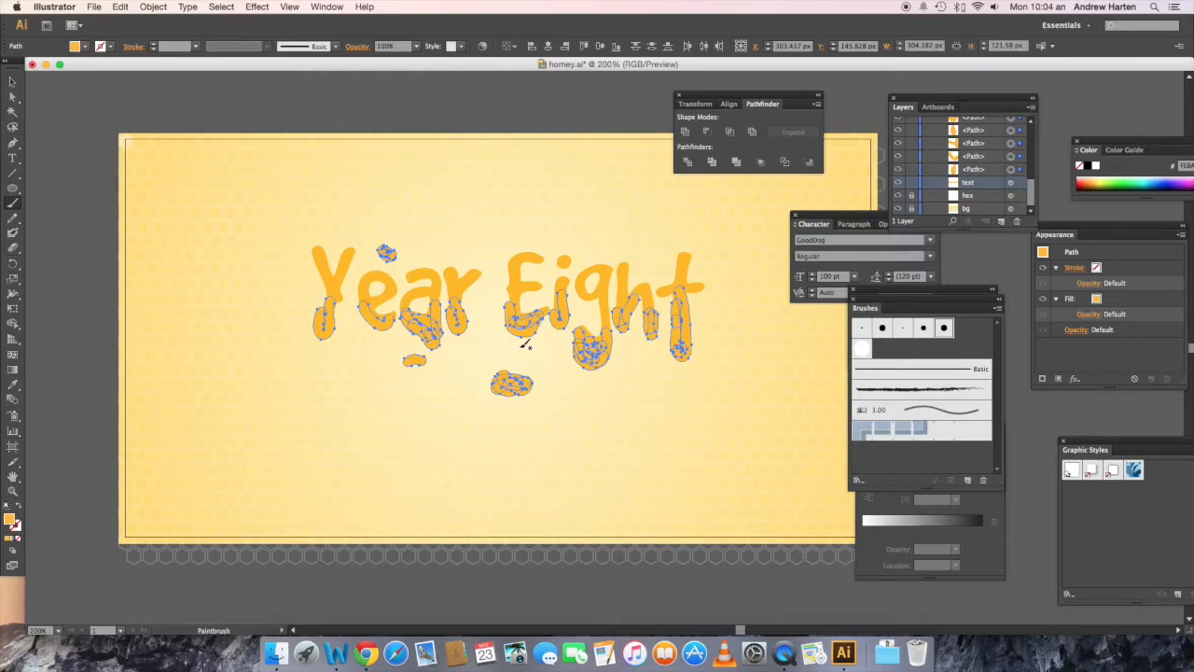
Step: Unite the outlined drips and blobs into one shape and make it a compound path
left_click(685, 133)
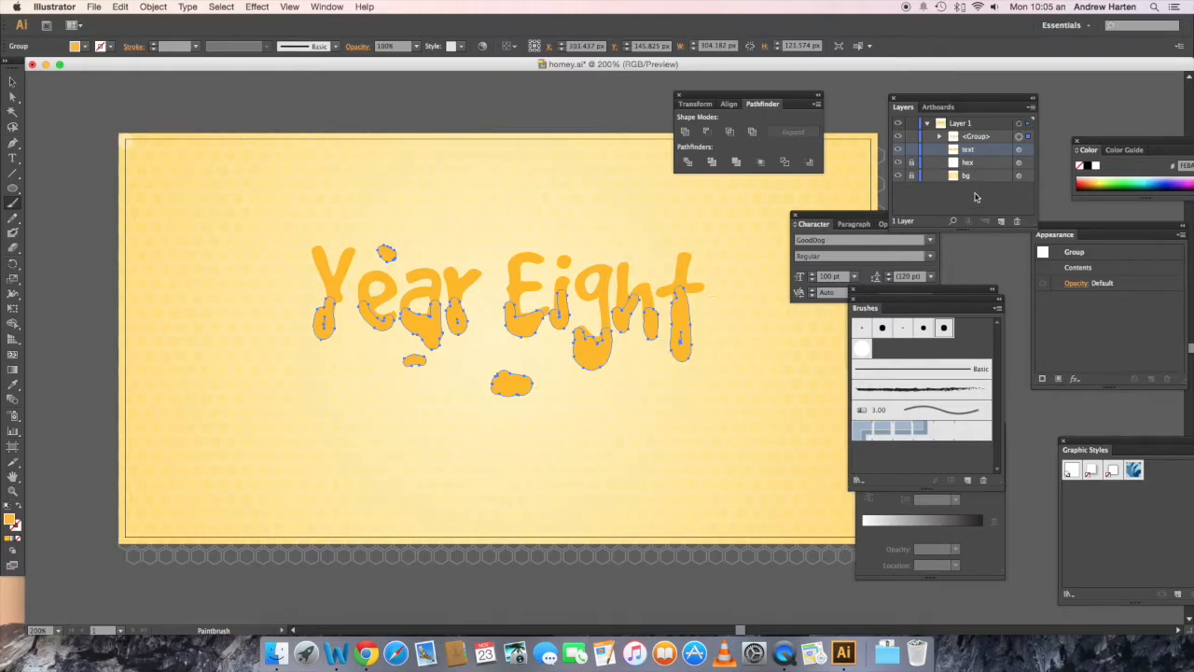
key("v")
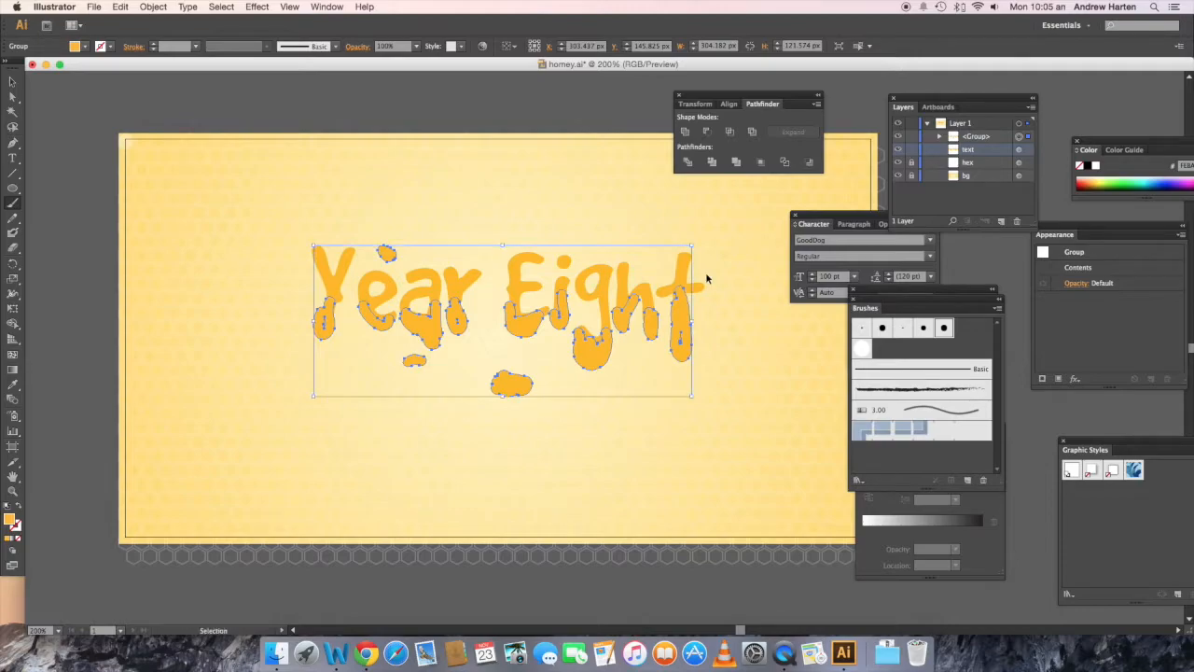
key("super+8")
key("b")
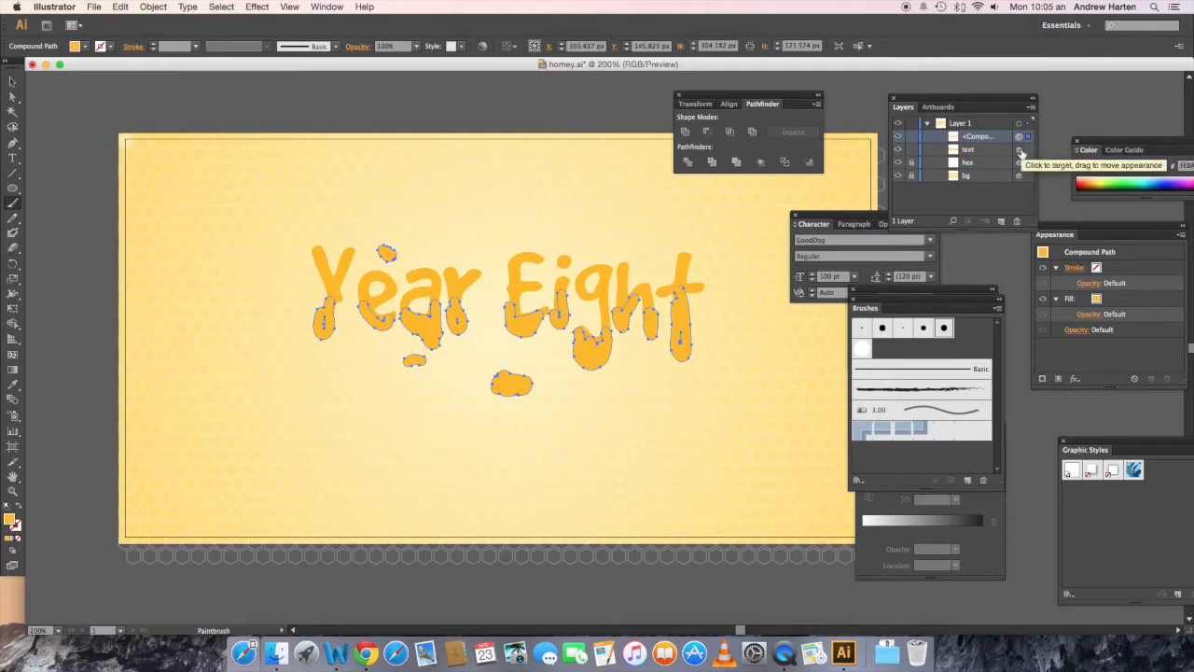
Step: Unite the drip compound path with the "Year Eight" text and turn the result into a single compound path
left_click(1019, 151)
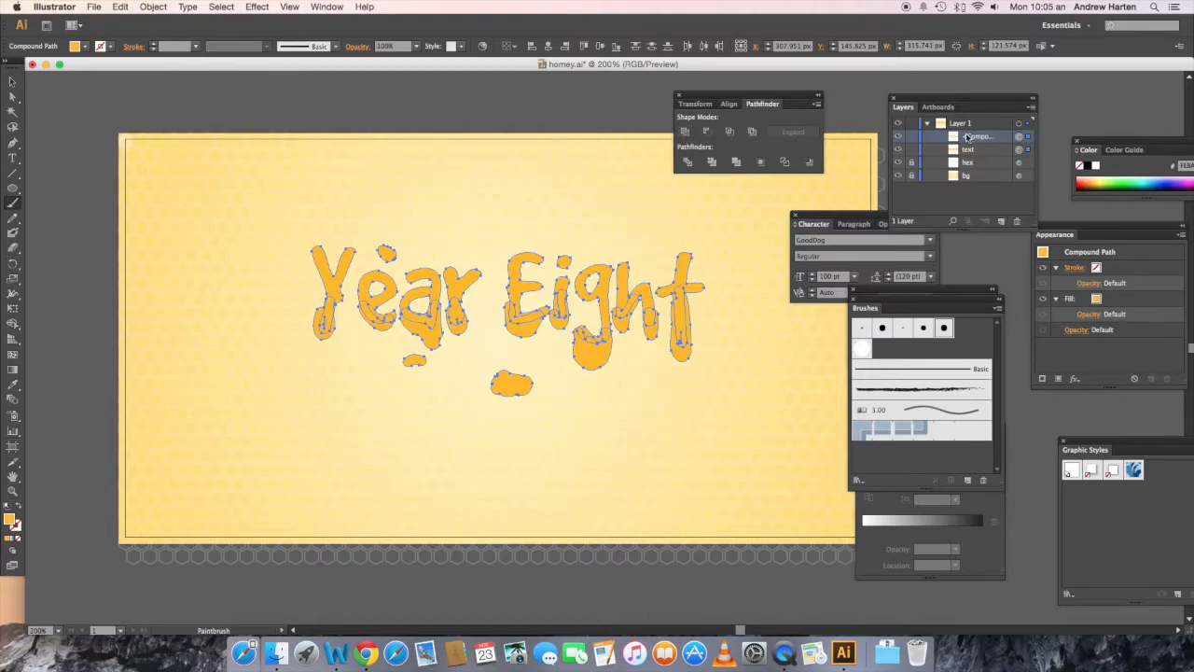
left_click(686, 136)
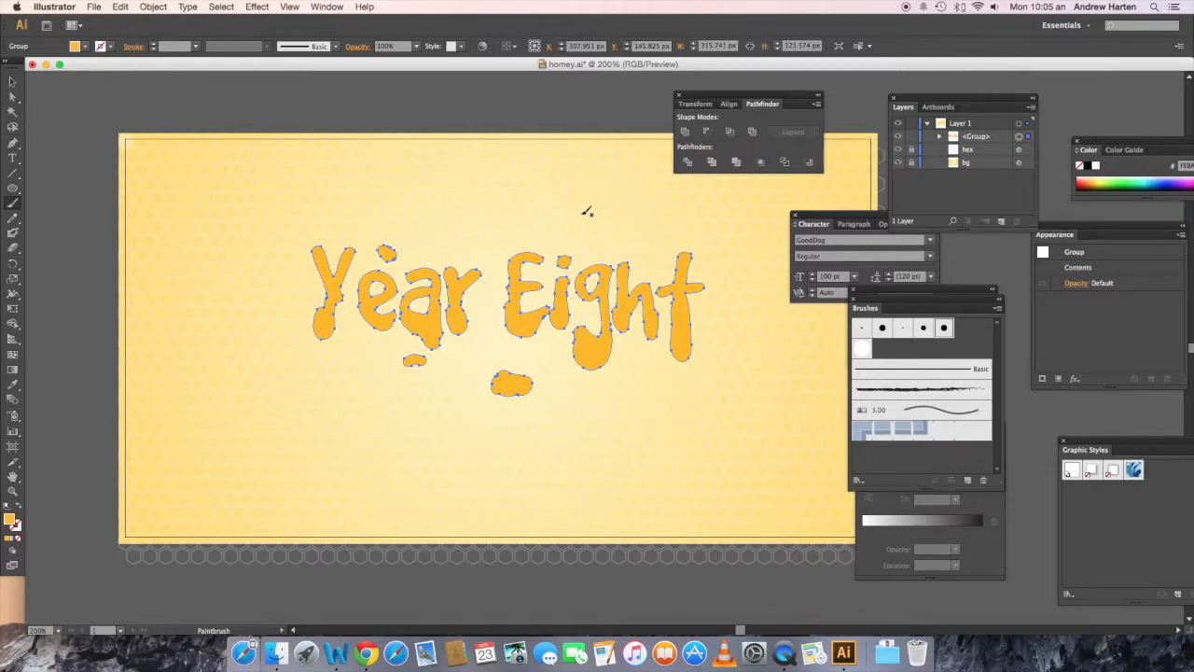
key("v")
key("super+8")
key("b")
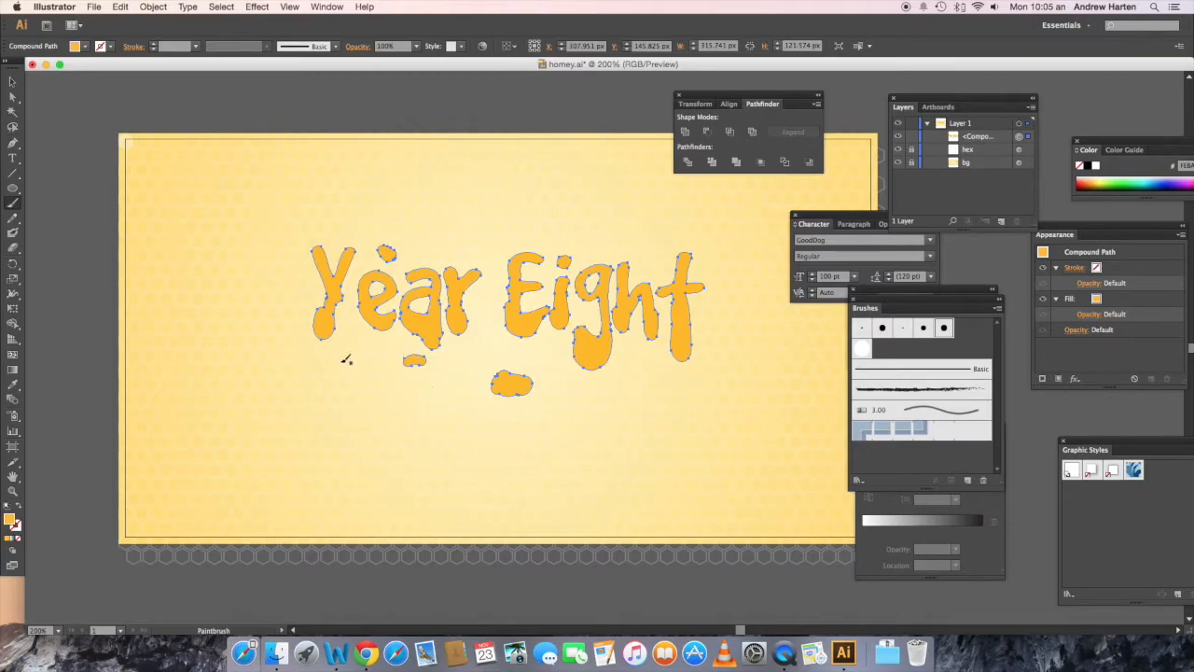
Step: Rename the merged lettering's compound path in the layer list as "text"
left_click(83, 47)
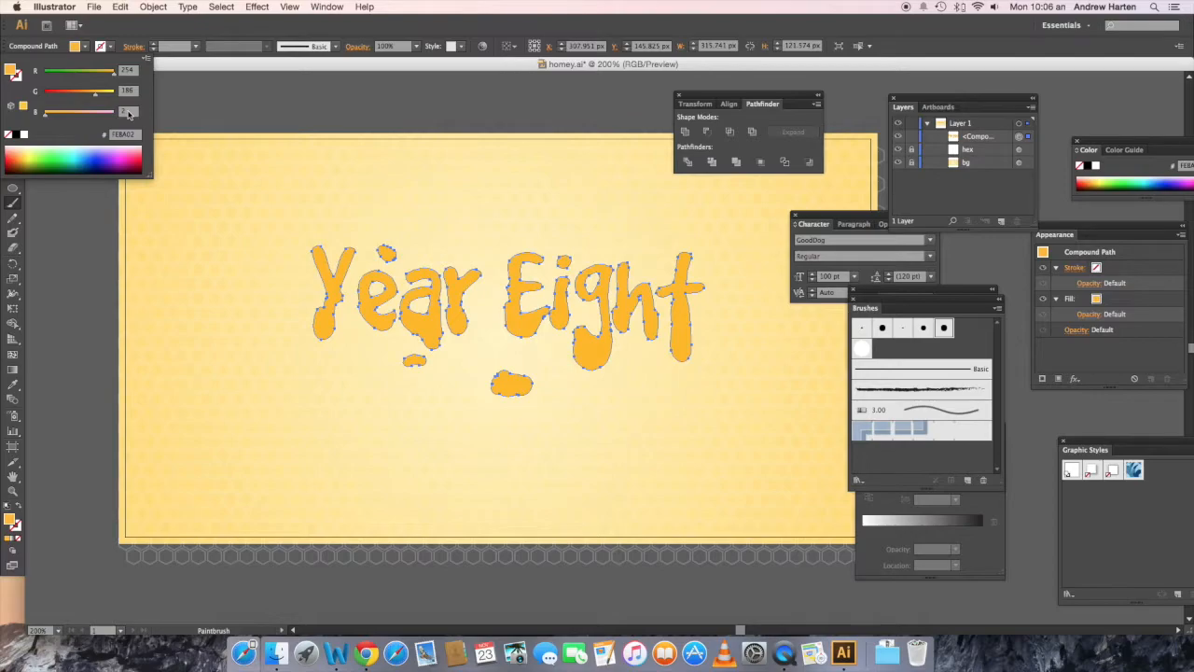
double_click(977, 137)
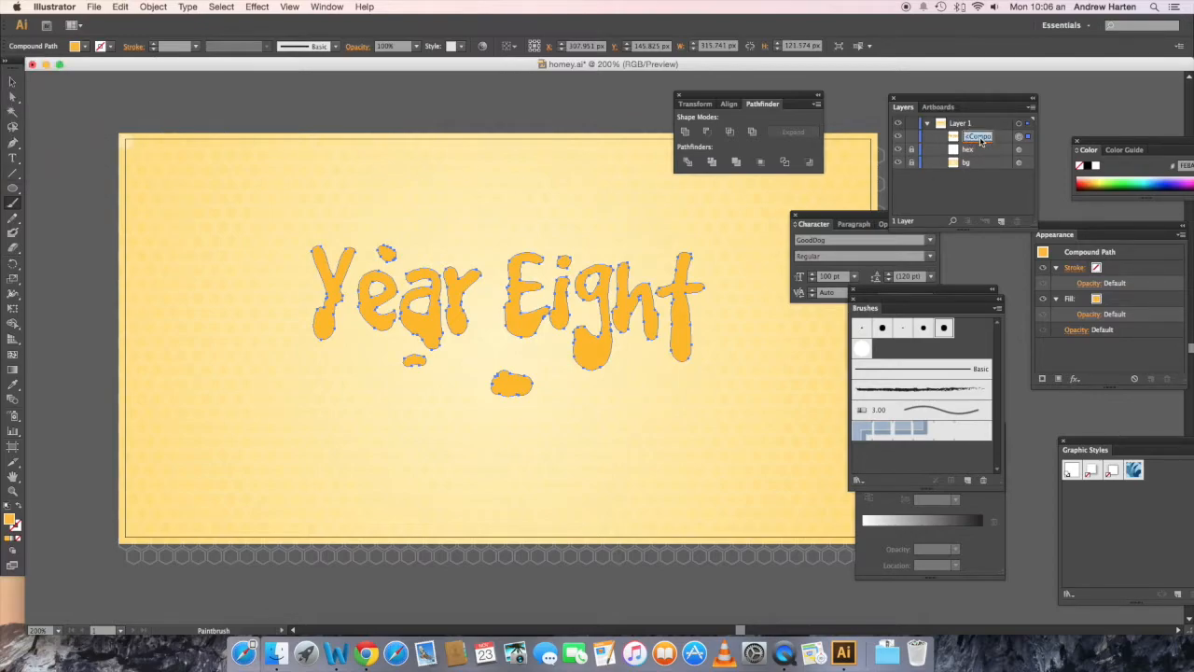
type("text")
key("Return")
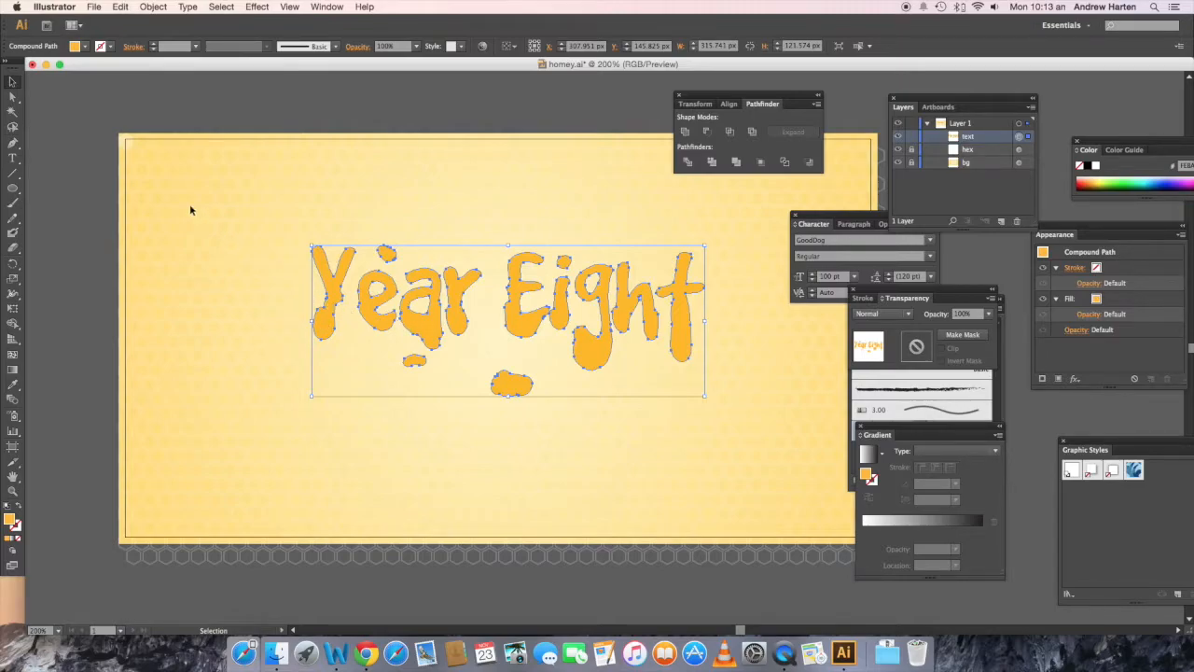
Step: Check the keyboard increment in the general preferences
left_click(54, 7)
mouse_move(66, 41)
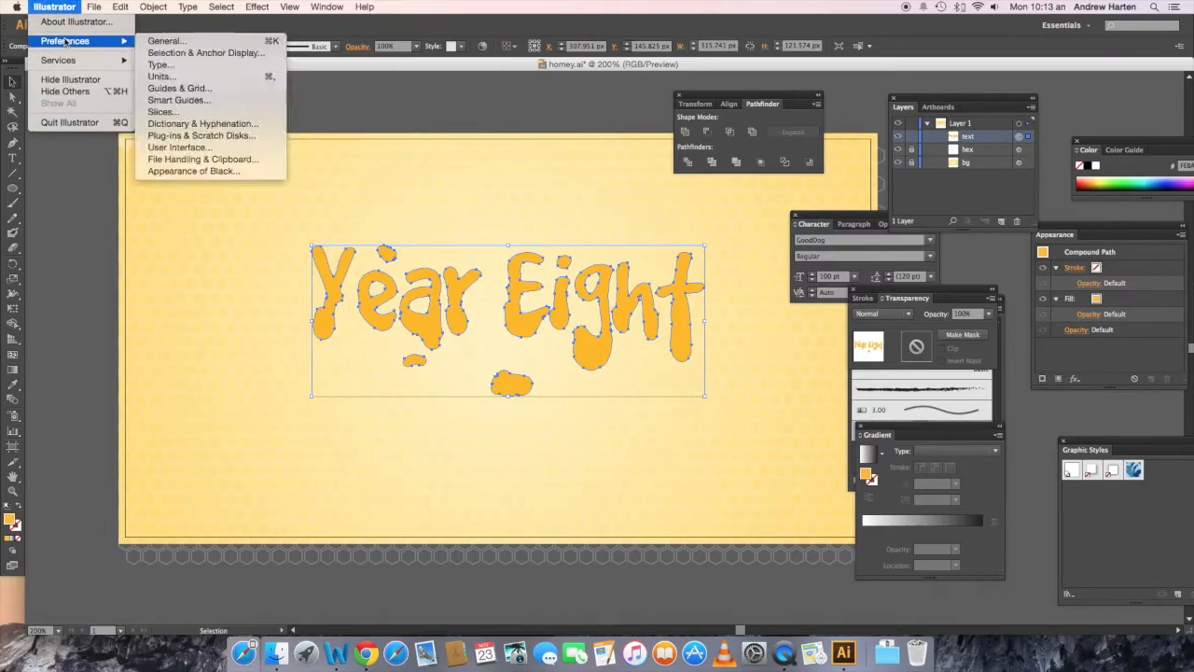
left_click(163, 40)
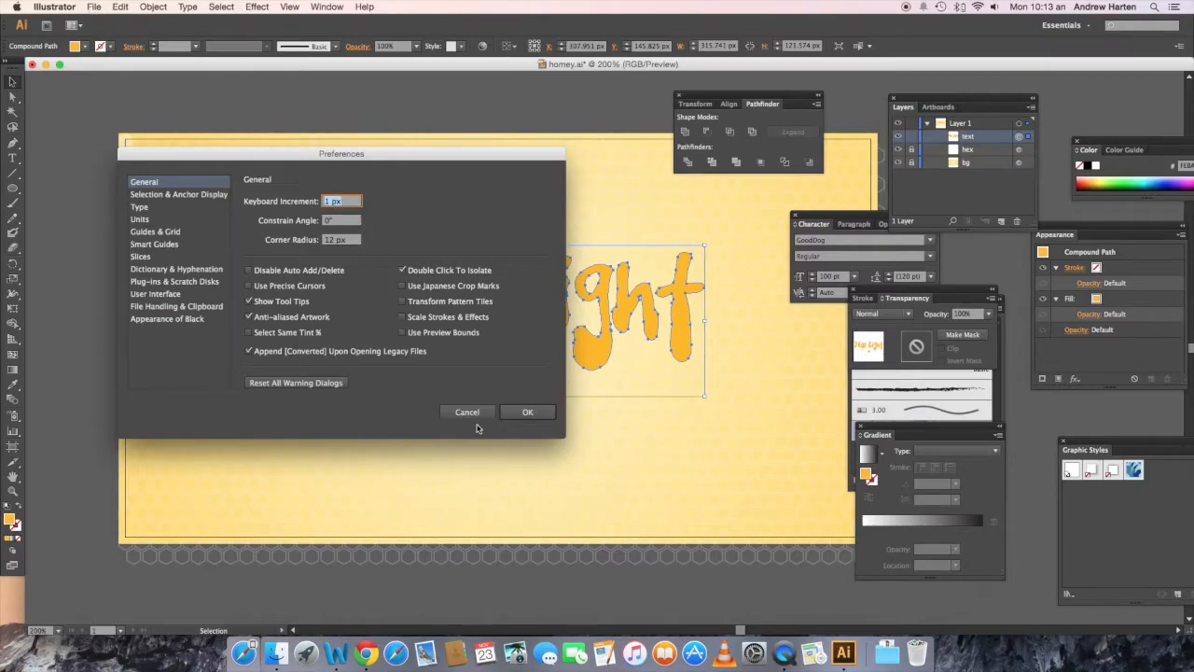
left_click(519, 418)
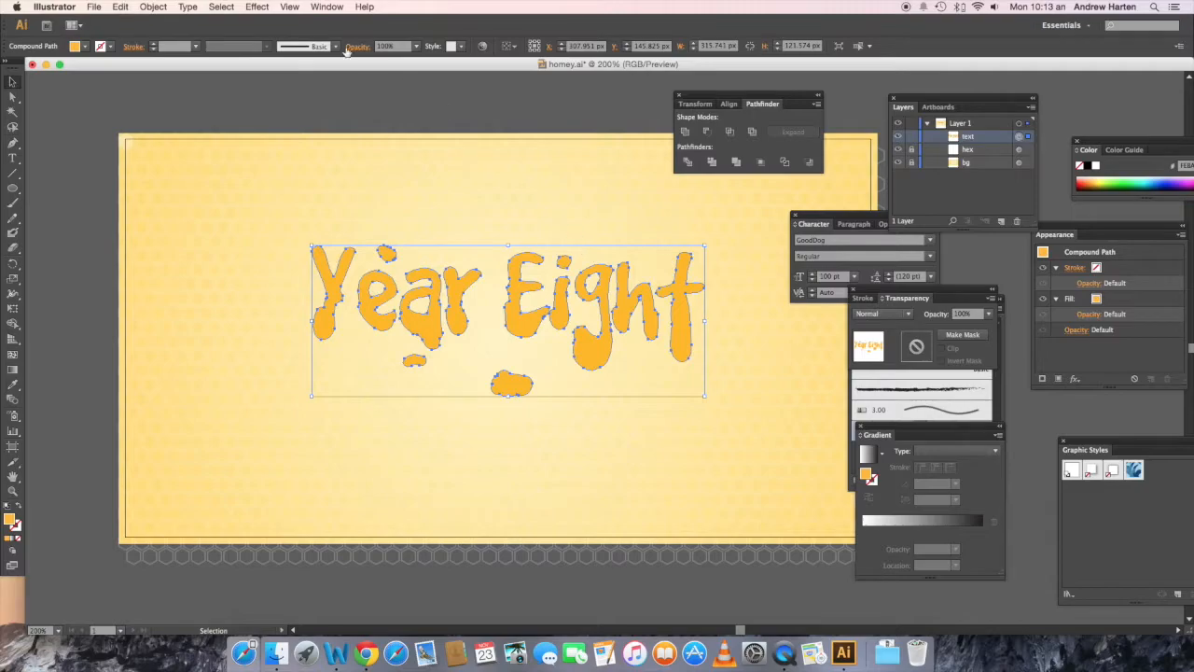
Step: Create an inset copy of the lettering with Offset Path at -3 px, miter joins and a miter limit of 4, and select it
left_click(154, 7)
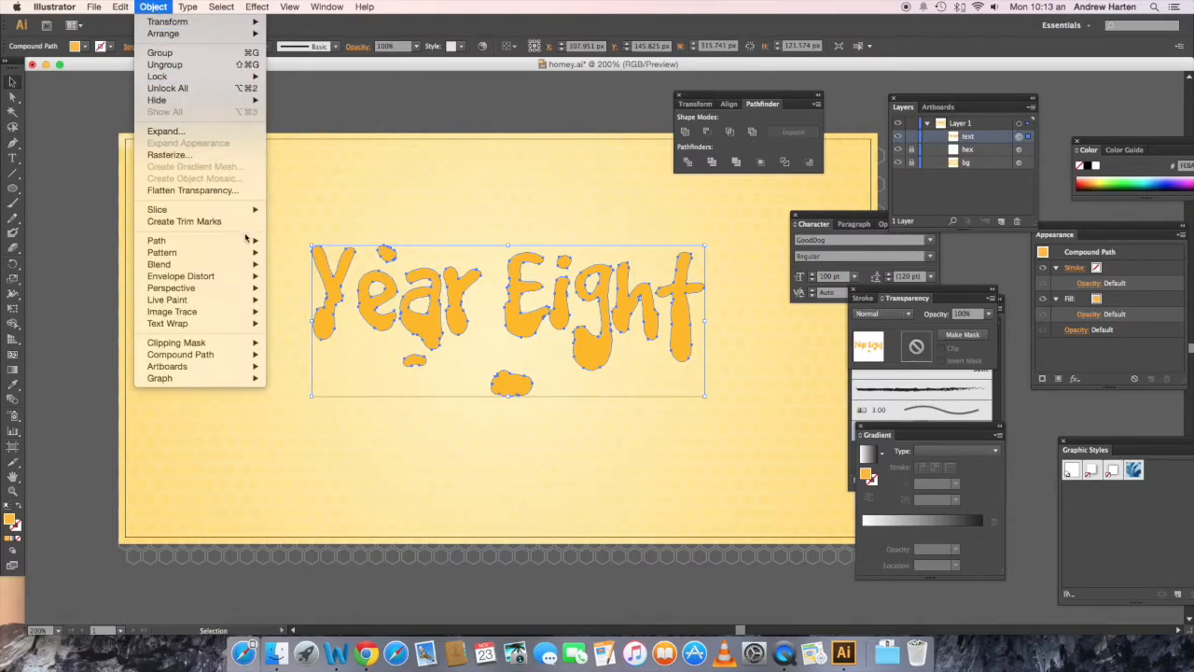
mouse_move(248, 240)
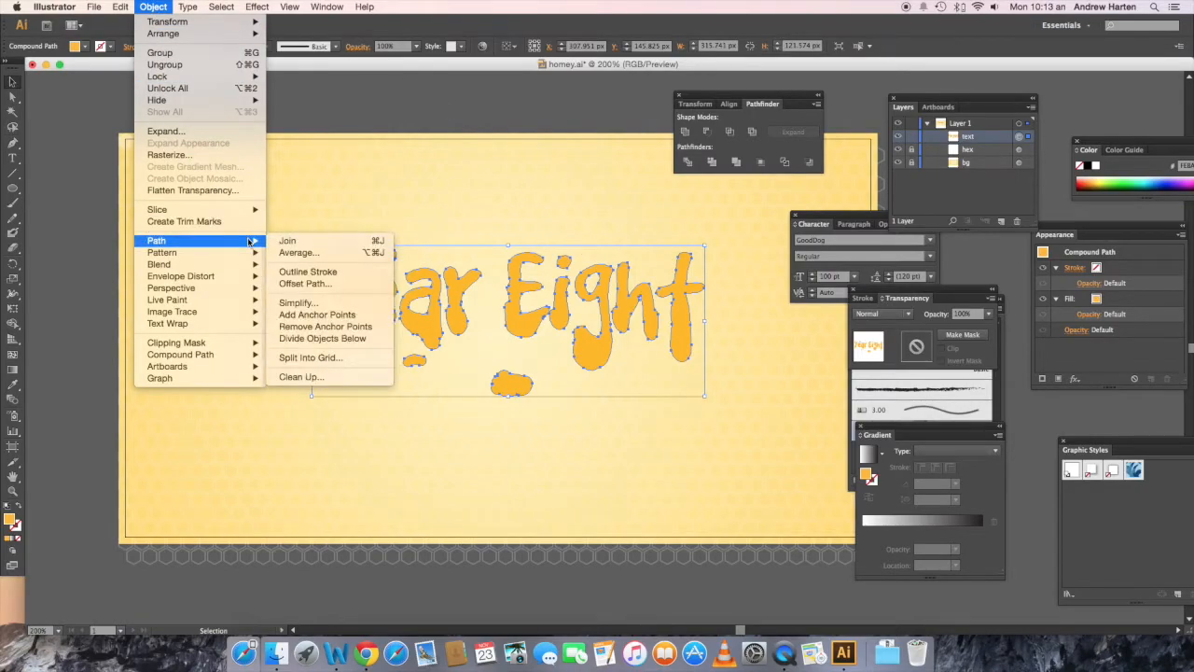
left_click(308, 284)
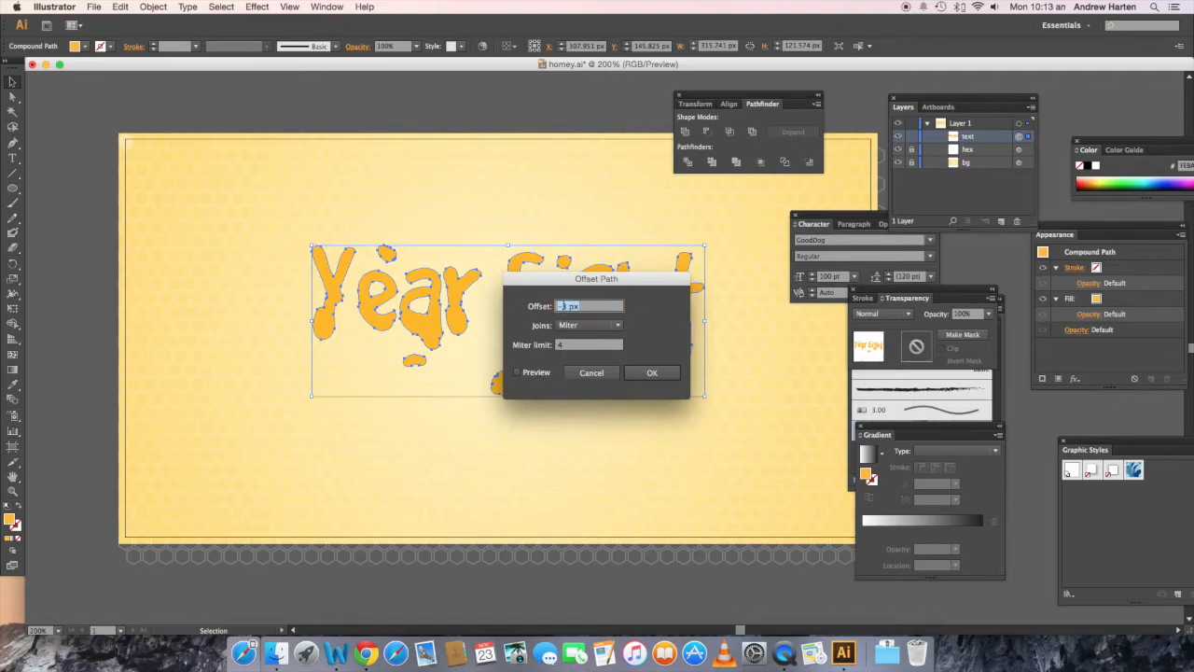
left_click(650, 372)
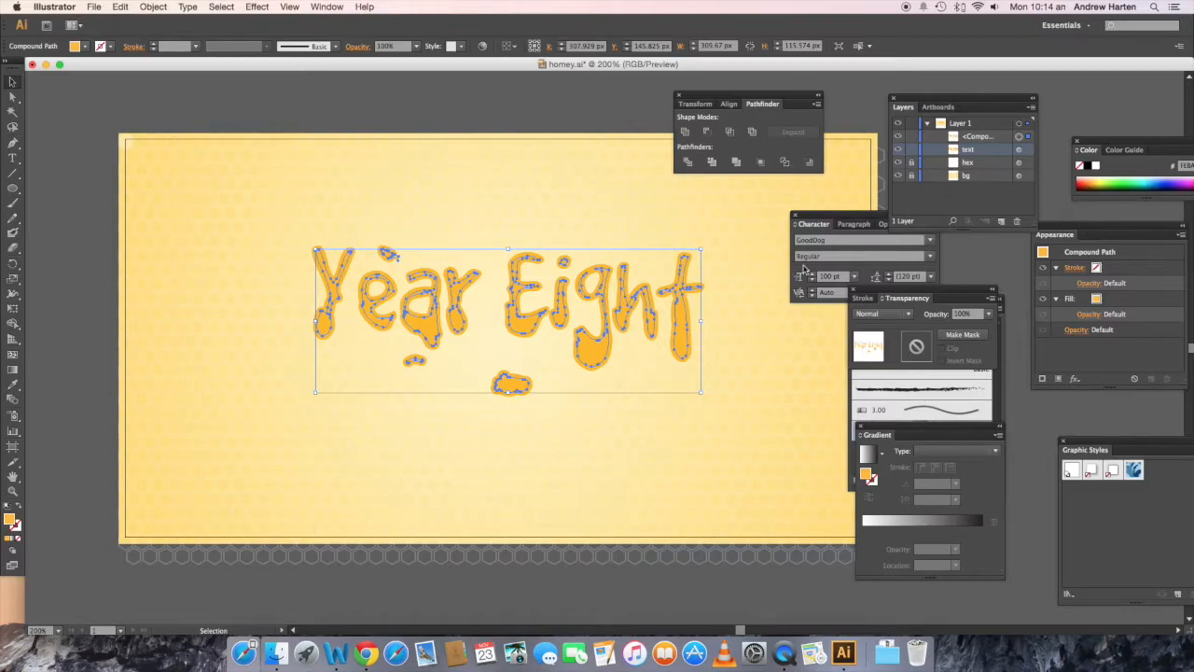
left_click(982, 140)
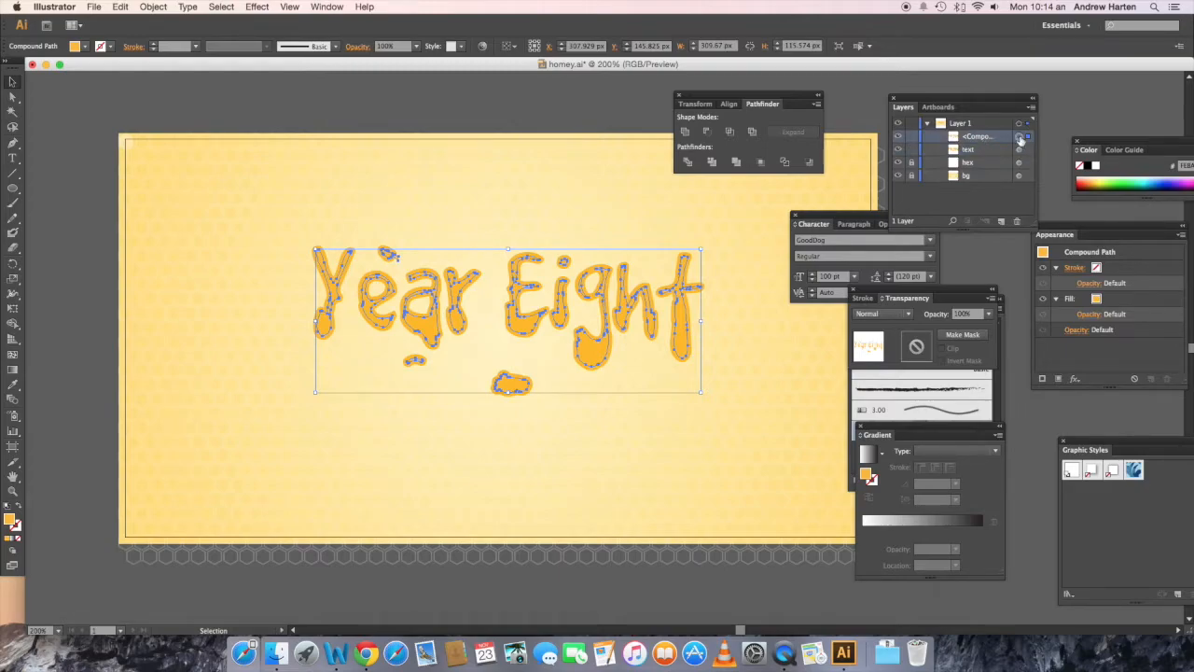
Step: Fill the inset lettering copy with red, setting R to 237 and G to 28 and lowering B to a small value
left_click(86, 47, "shift")
double_click(127, 71)
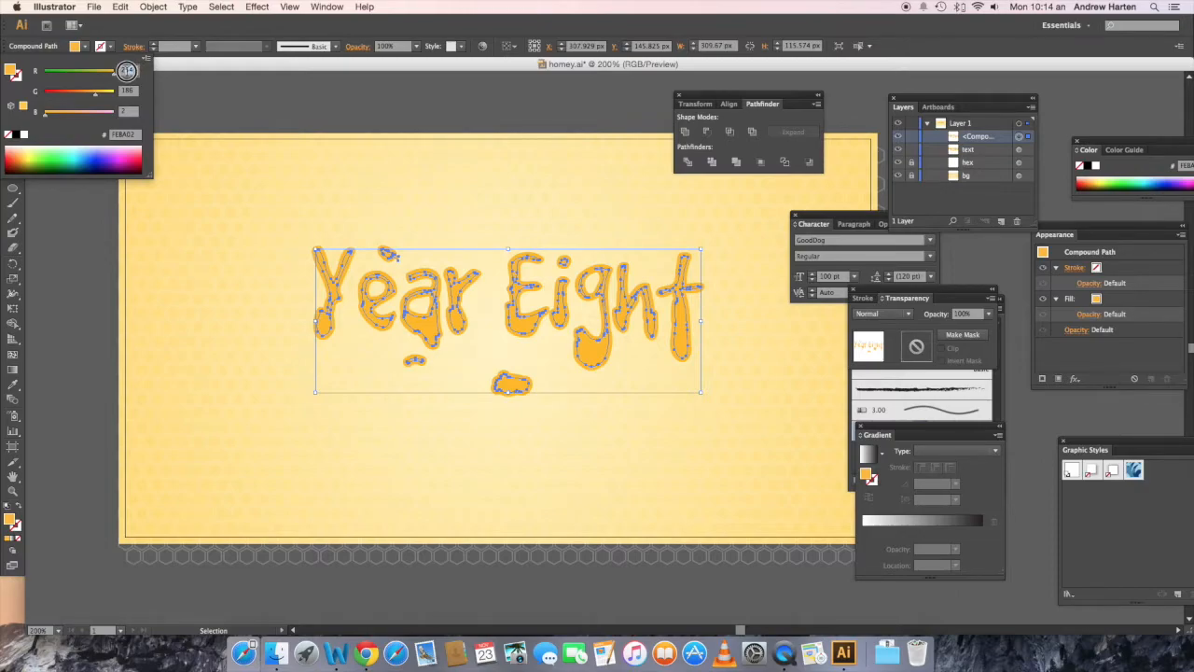
type("233")
double_click(126, 91)
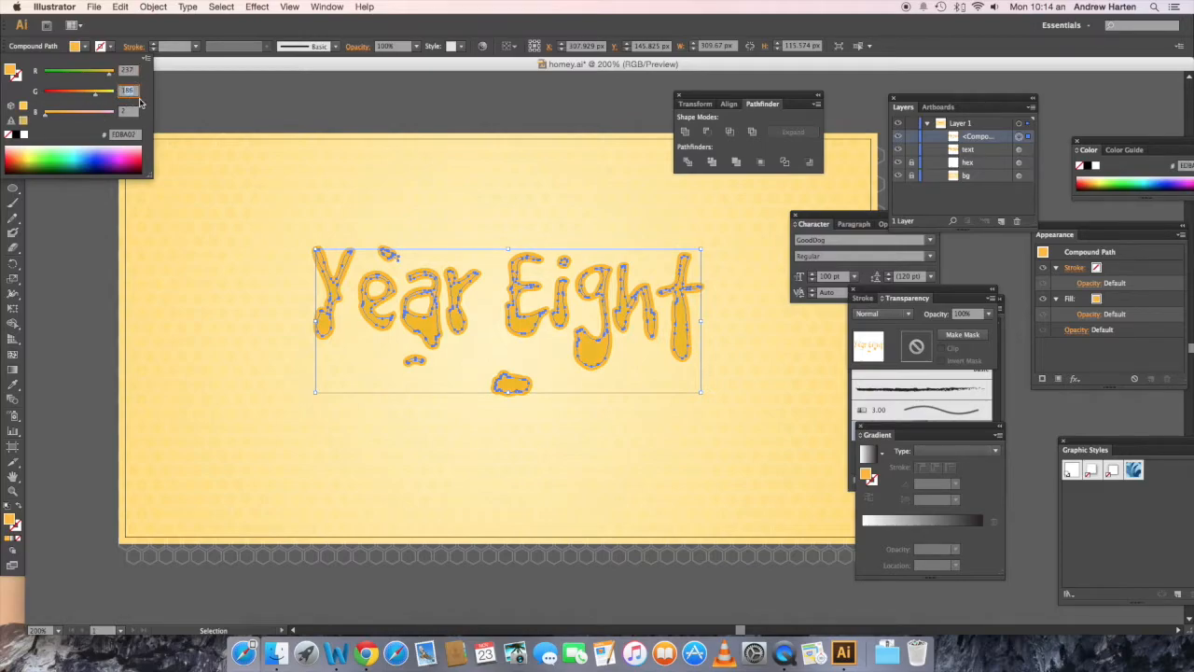
left_click_drag(130, 90, 119, 90)
type("28")
key("Tab")
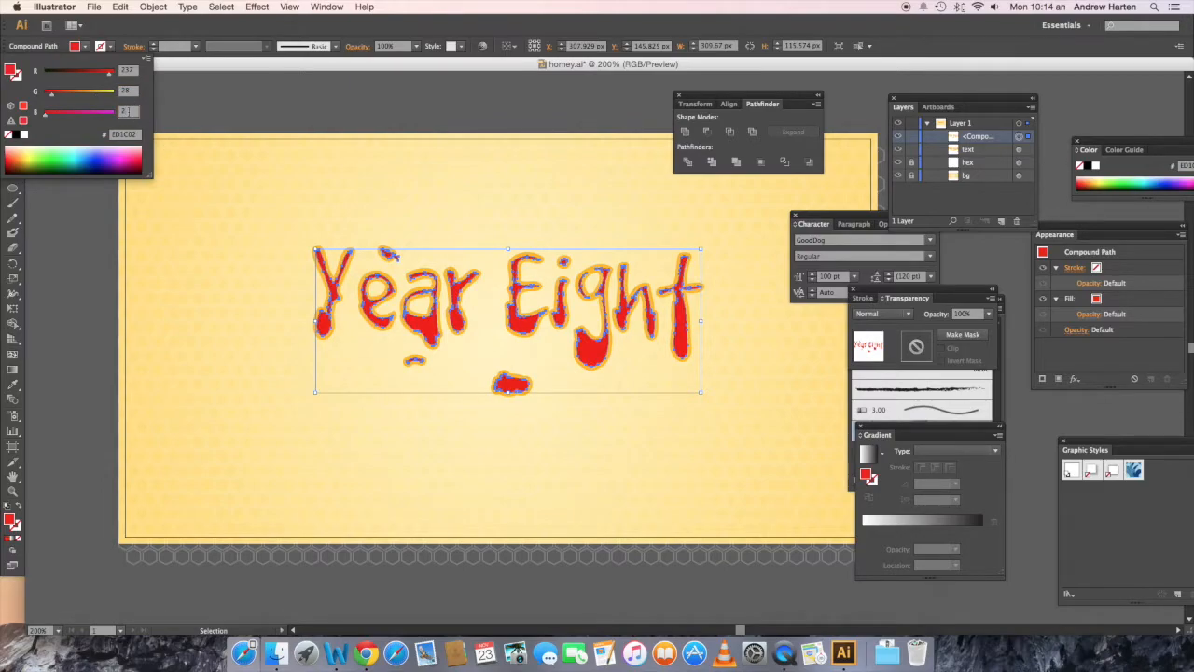
left_click_drag(128, 113, 119, 114)
type("1")
key("Return")
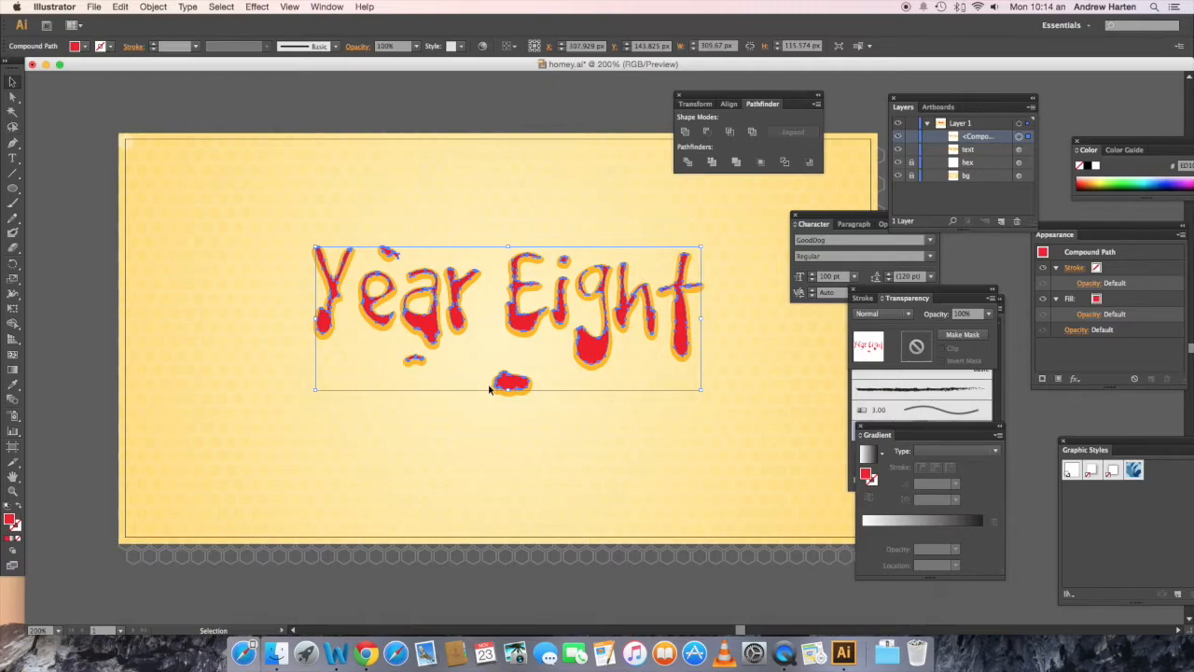
Step: Nudge the red lettering copy 2 px up and 2 px left so it sits off-centre on the orange text
key("Left")
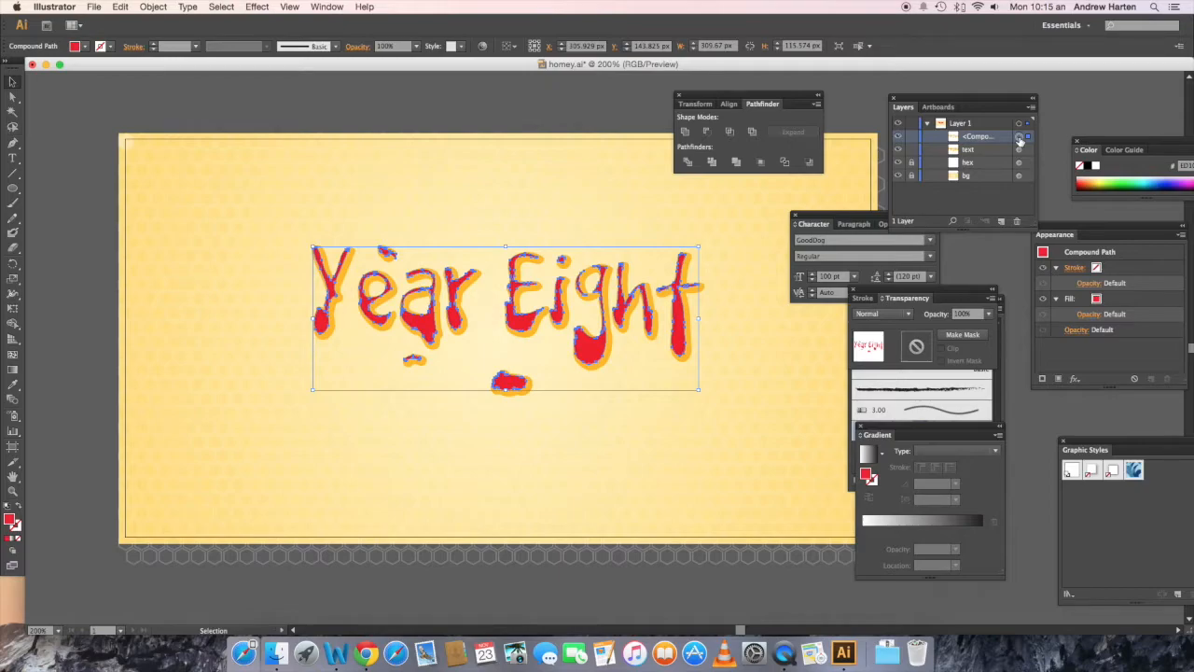
key("a")
key("v")
Step: Copy the red lettering, paste two duplicates in front, and nudge the topmost one 1 px left and 2 px up
left_click(121, 8)
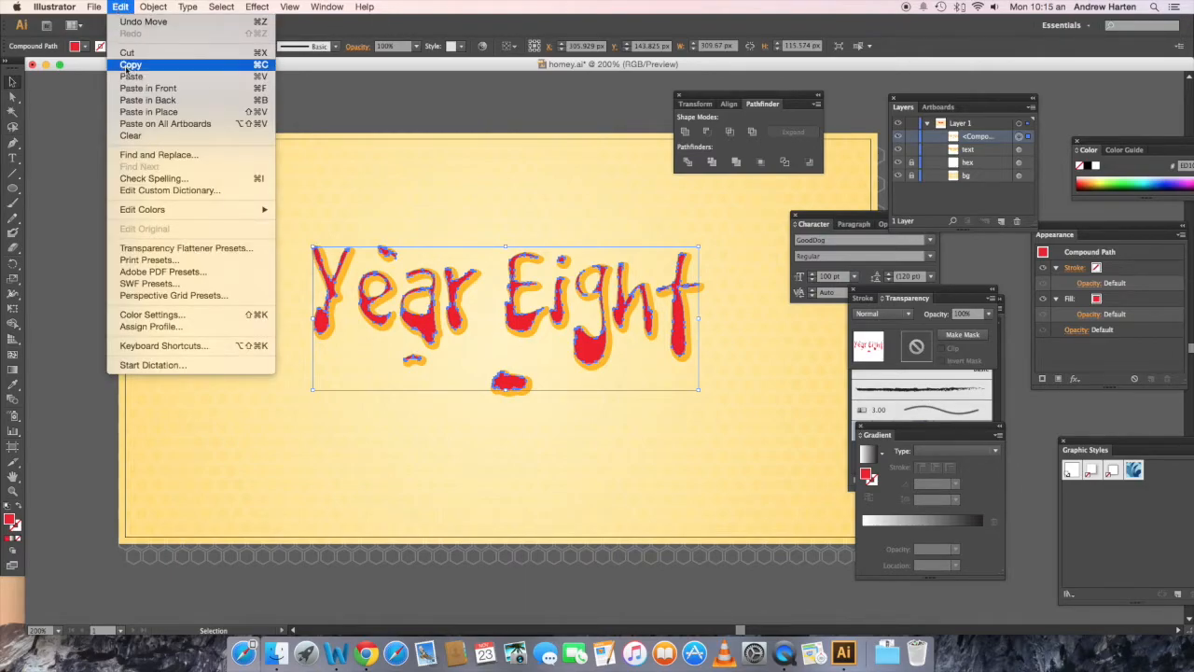
mouse_move(327, 6)
left_click(455, 6)
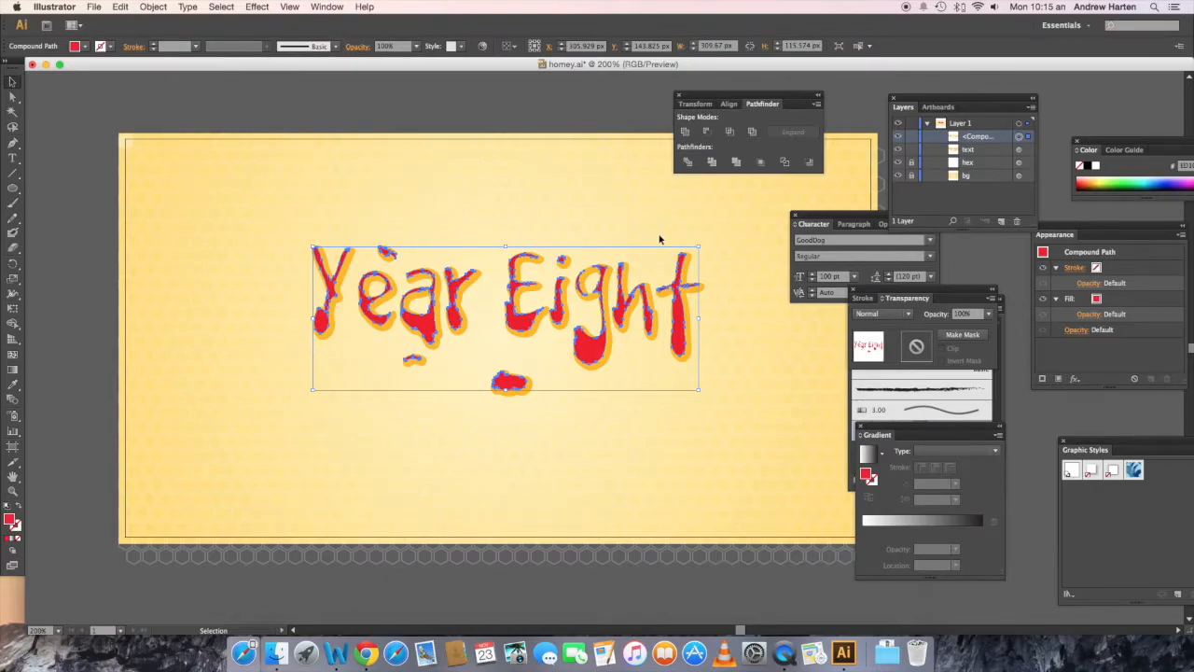
key("a")
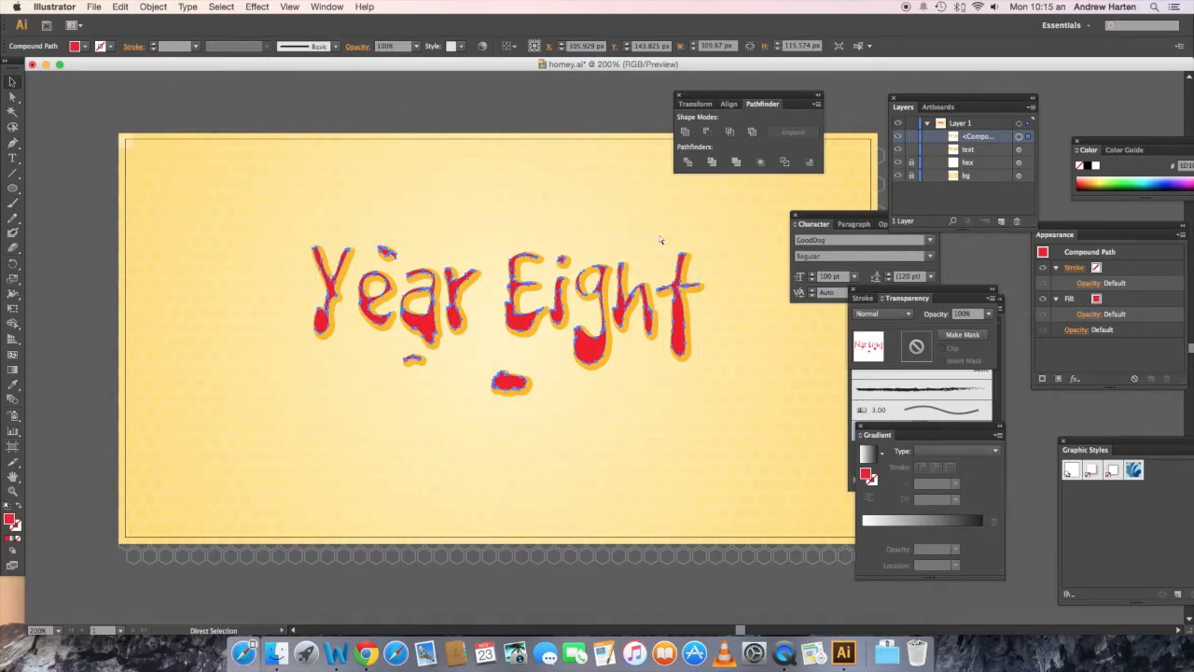
key("super+f")
key("super+f")
key("v")
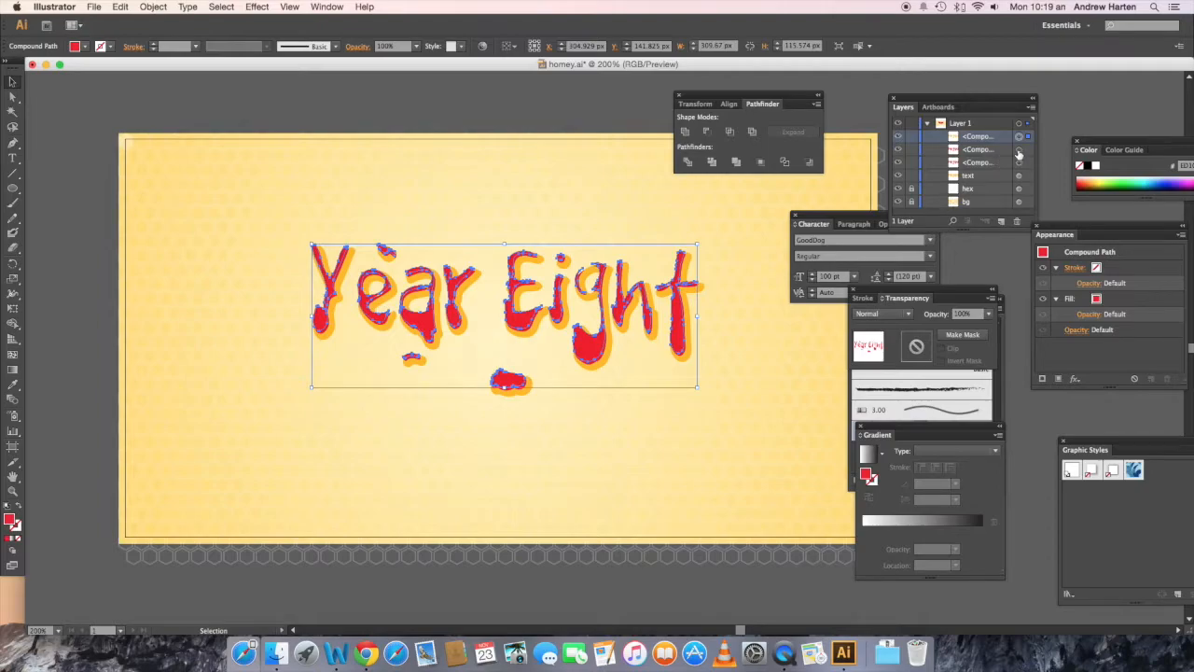
Step: Subtract the topmost red copy from the one directly beneath with Minus Front, and fill the resulting group with white
left_click(1018, 151, "shift")
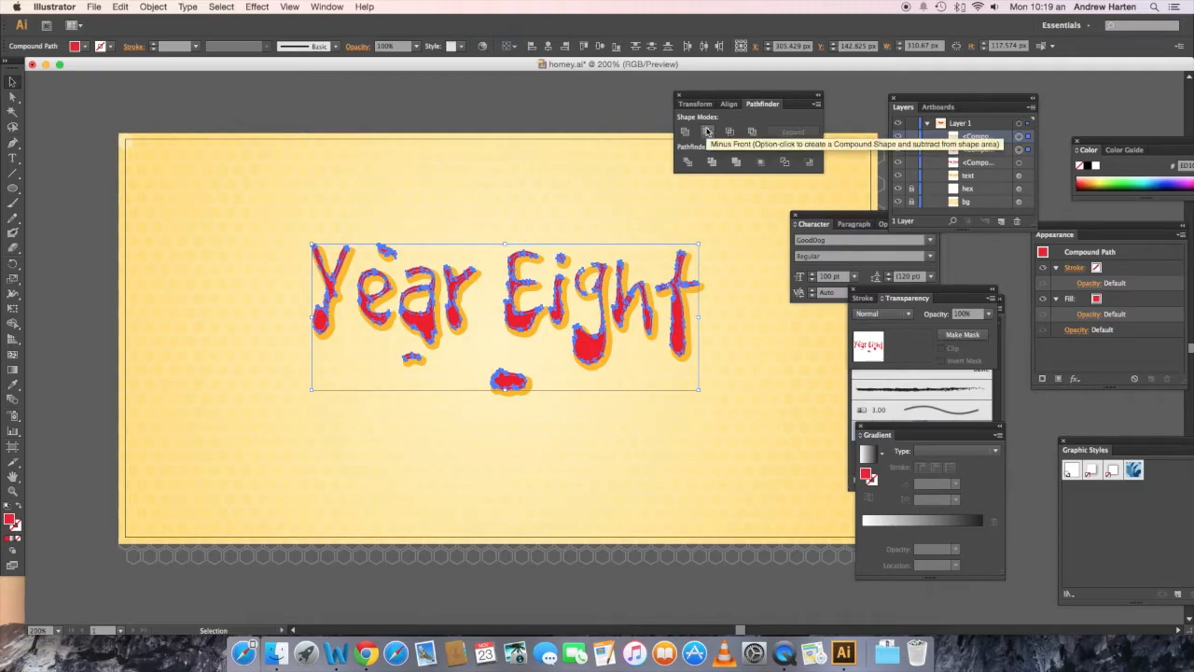
left_click(706, 131)
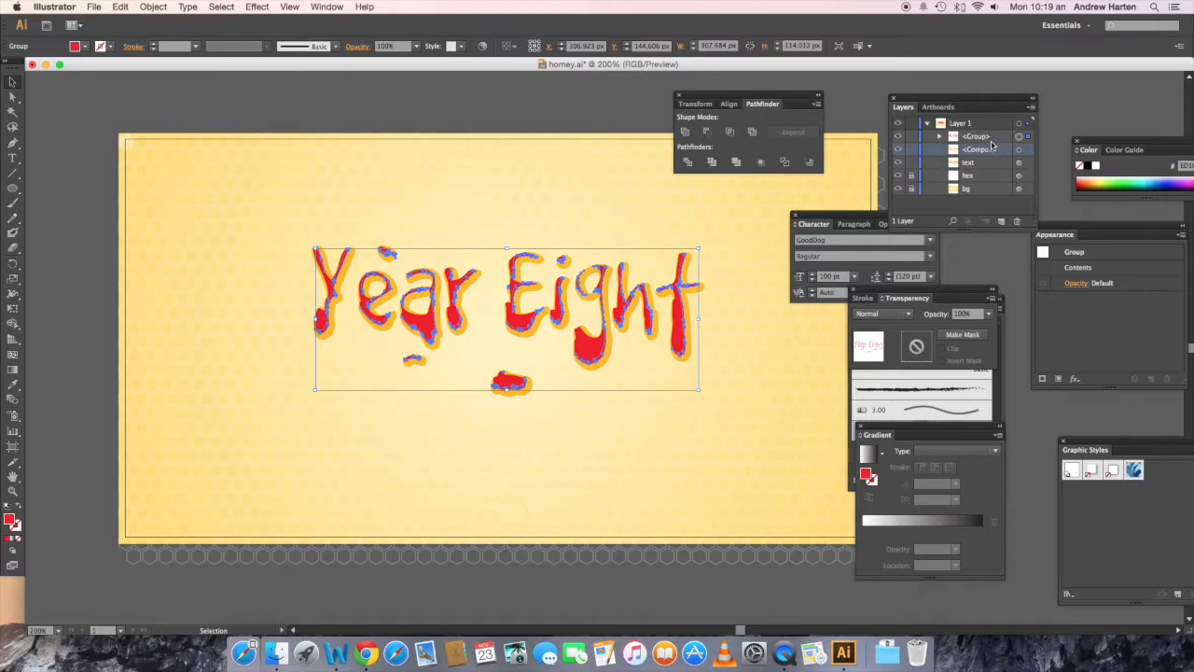
left_click(991, 140)
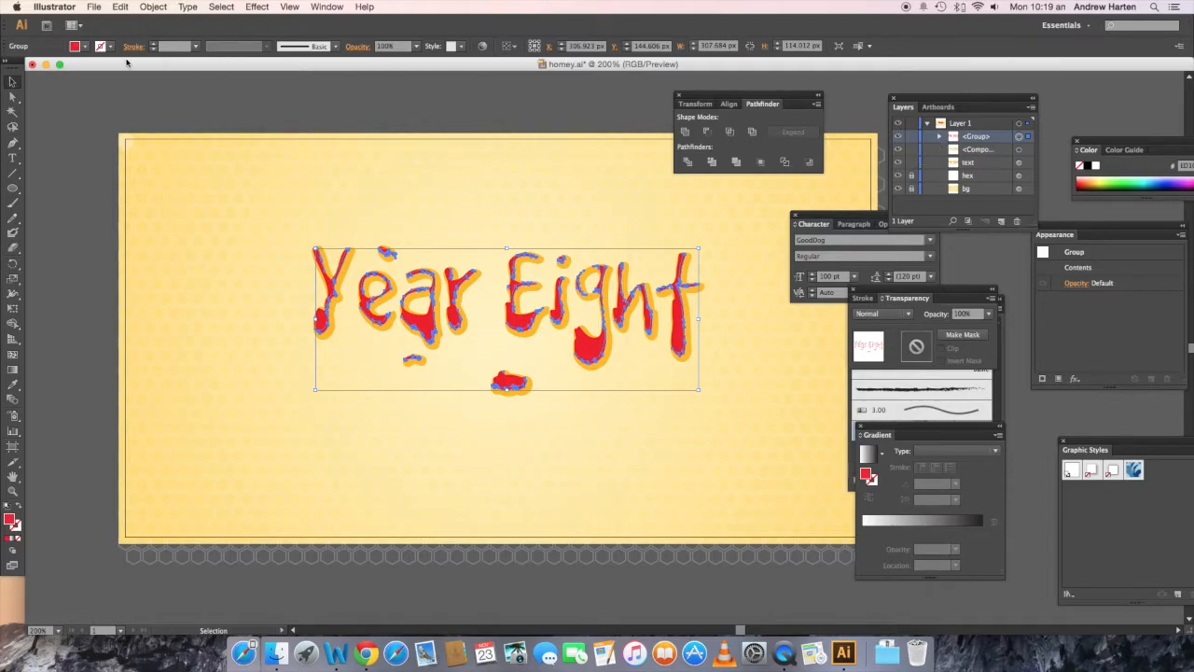
left_click(84, 46)
left_click(25, 68)
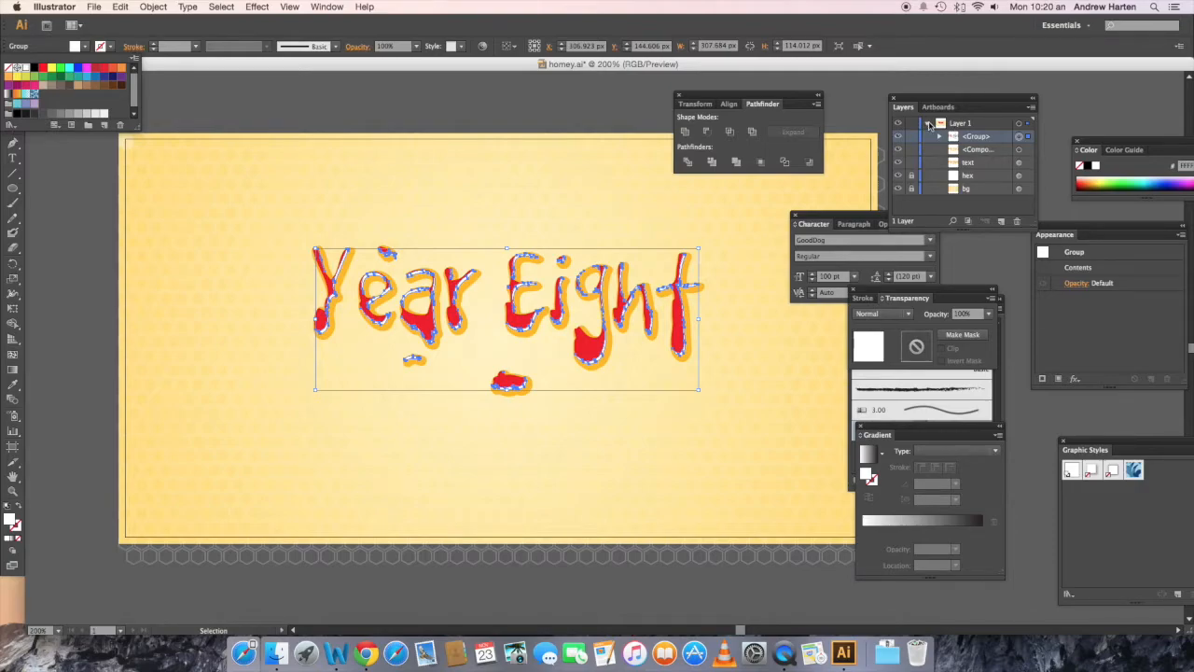
Step: Expand the white highlight group in the layer list and apply a linear gradient fill to its first path, on the drip of the "a"
left_click(979, 139)
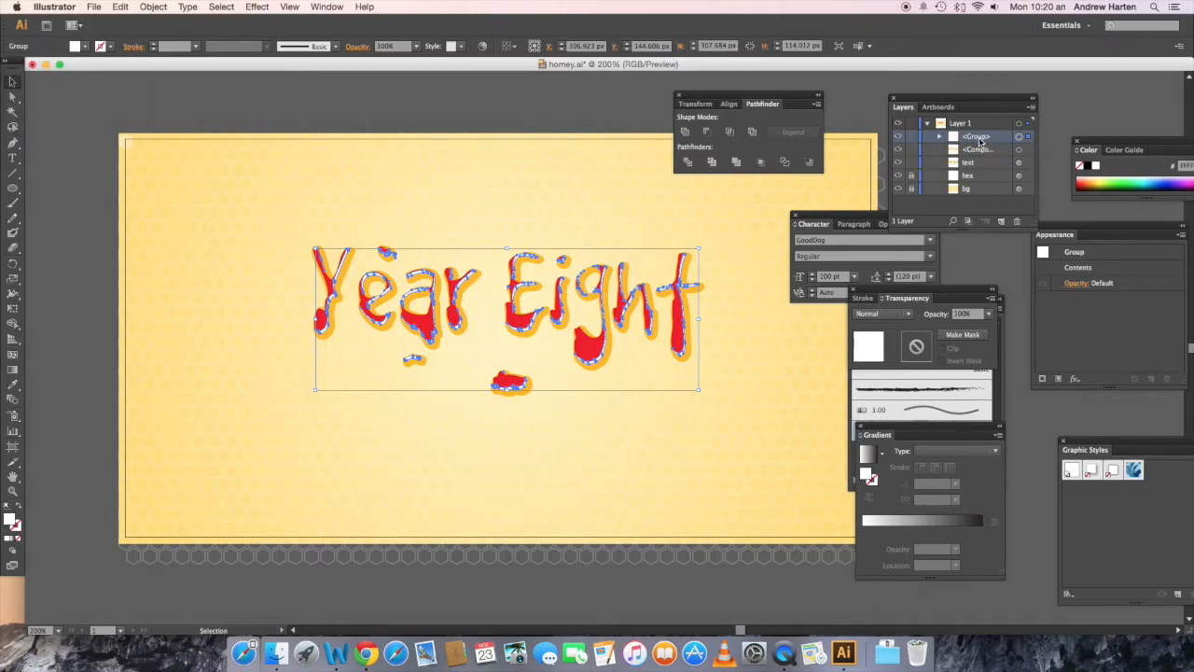
left_click(941, 136)
left_click(978, 150)
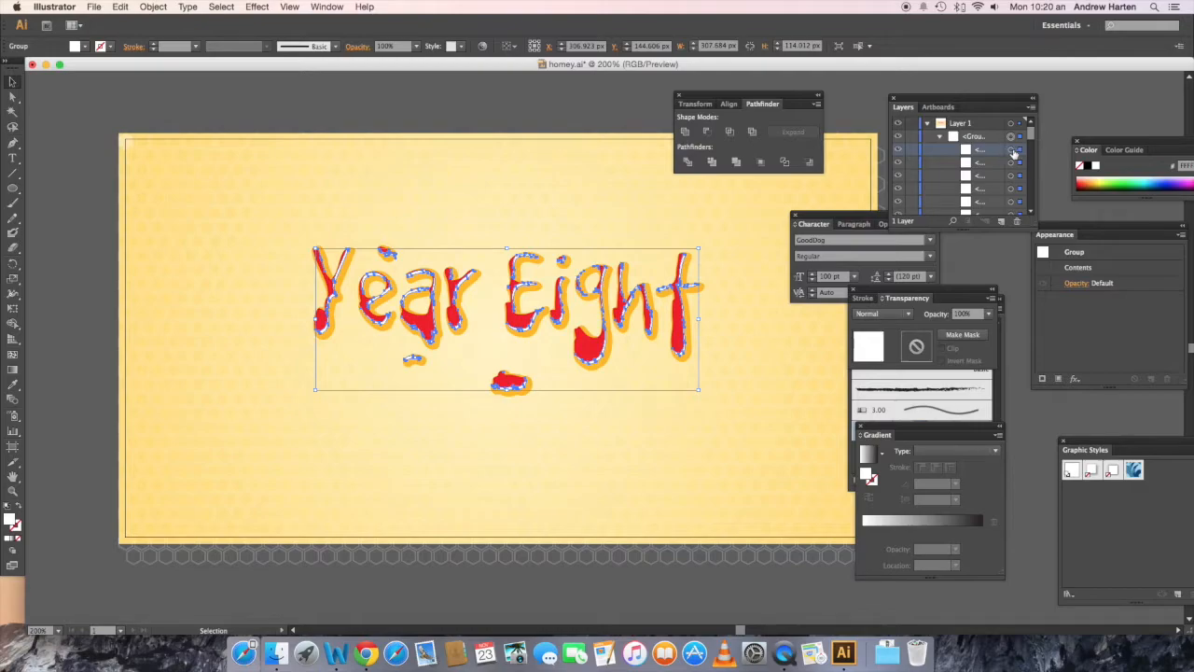
left_click(1014, 151)
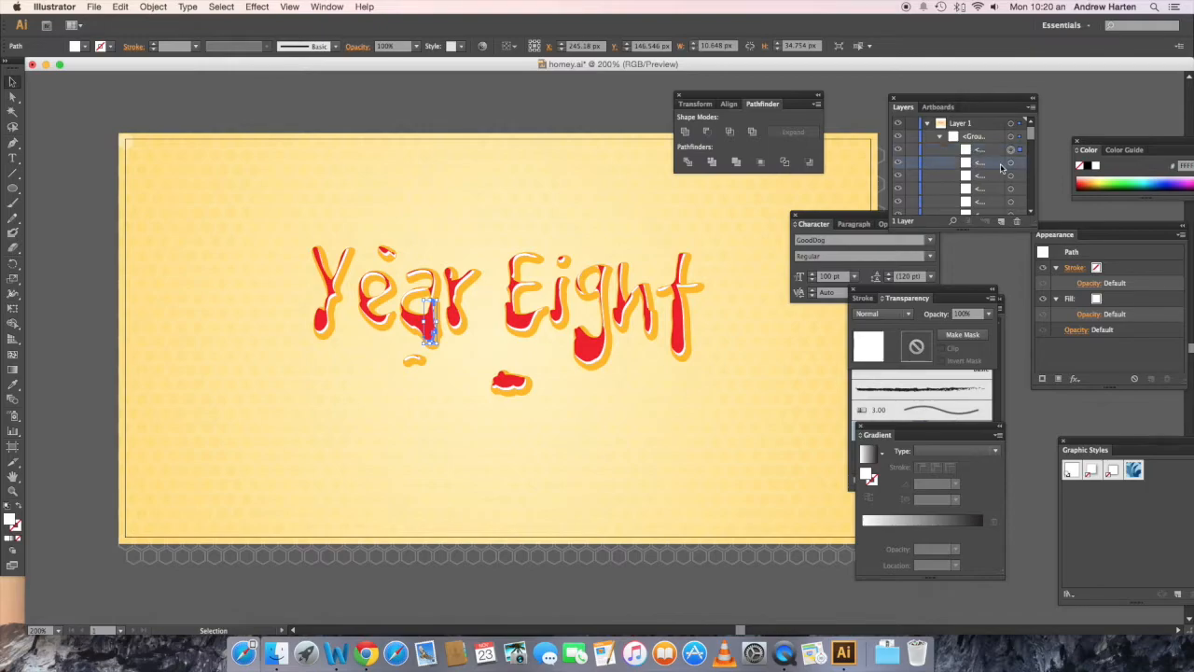
left_click(1012, 164)
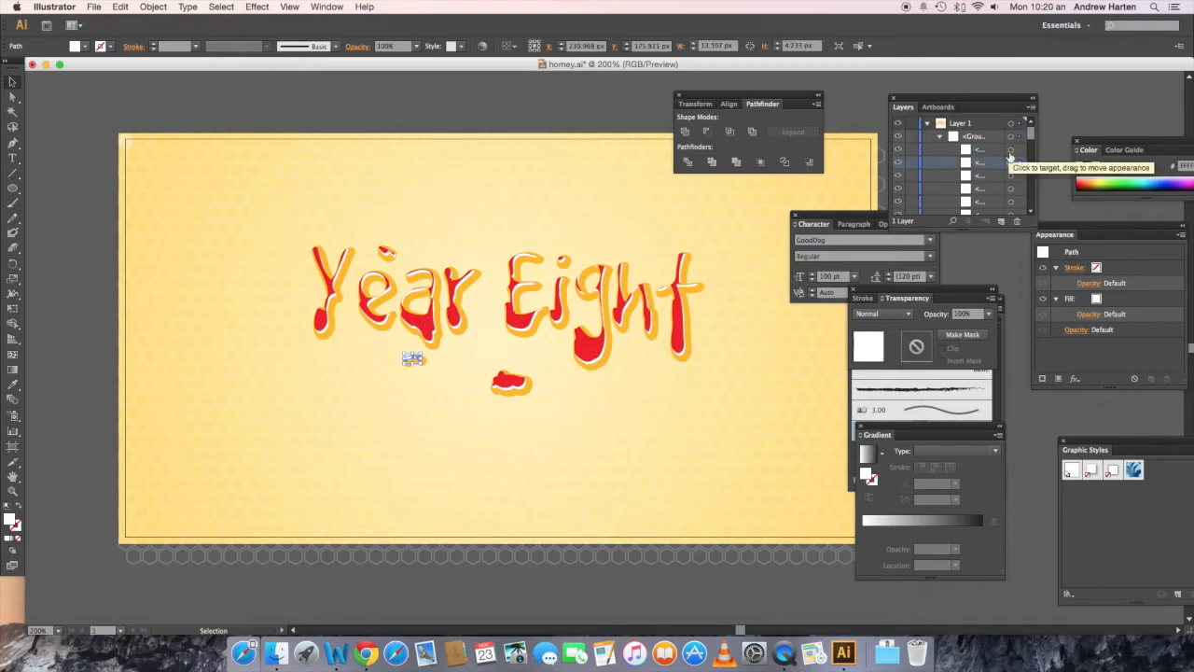
left_click(1012, 150)
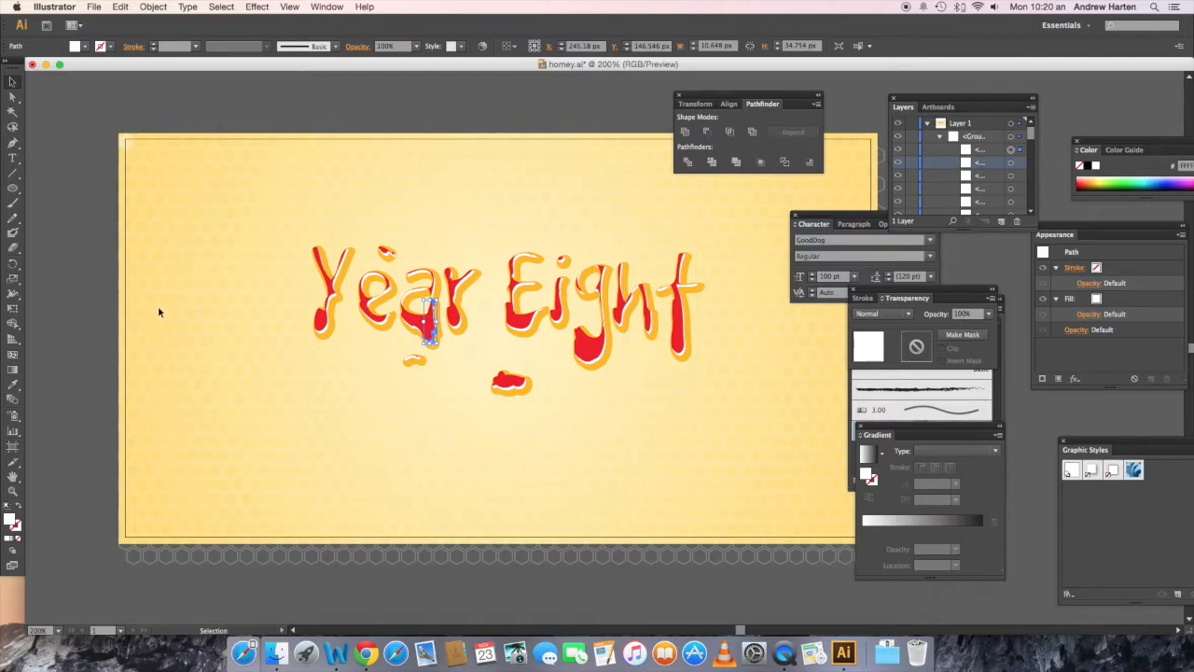
left_click(13, 370)
left_click(995, 452)
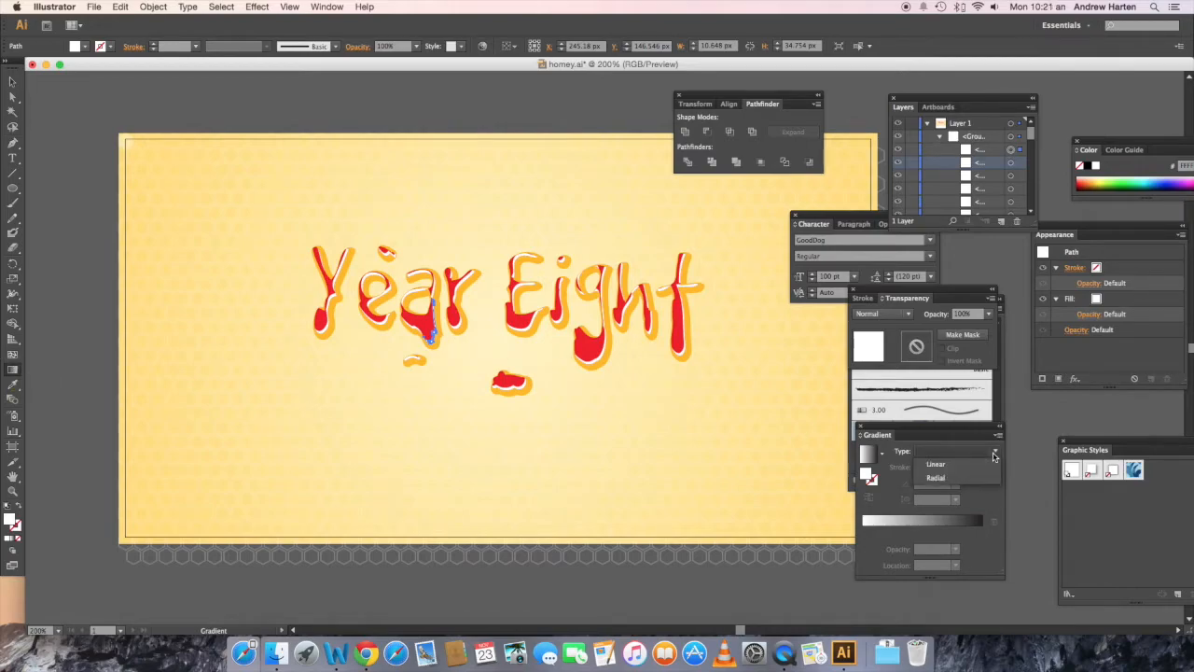
left_click(953, 465)
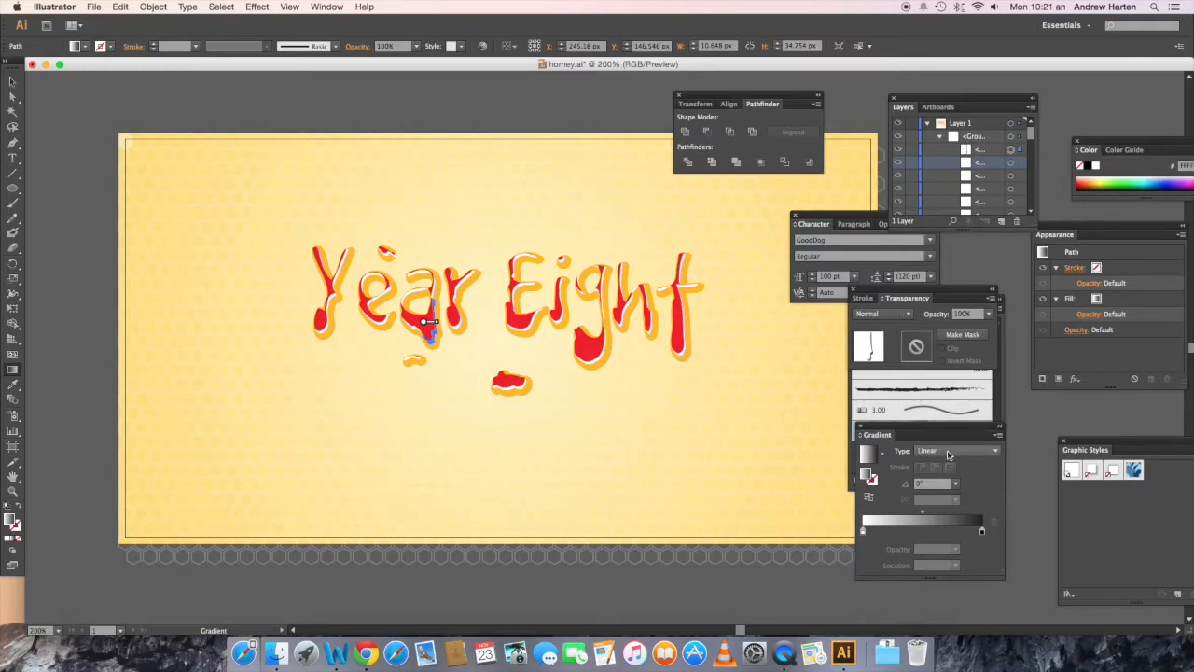
Step: Switch the gradient's white starting stop to the RGB colour model
double_click(863, 533)
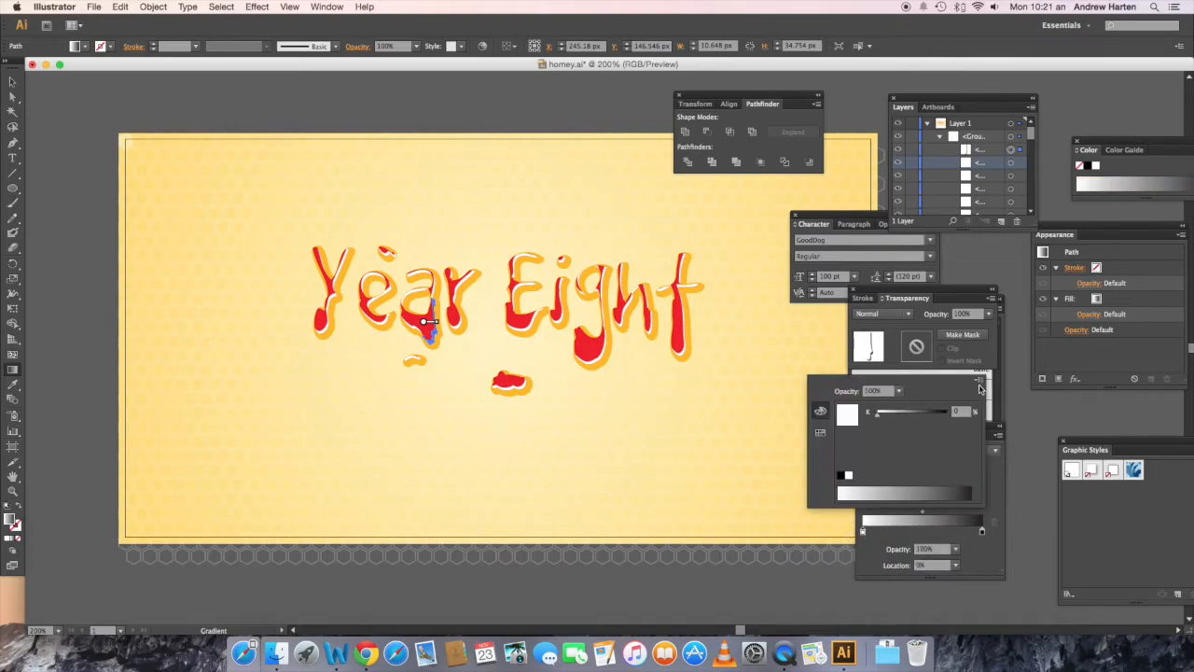
left_click(979, 380)
left_click(999, 401)
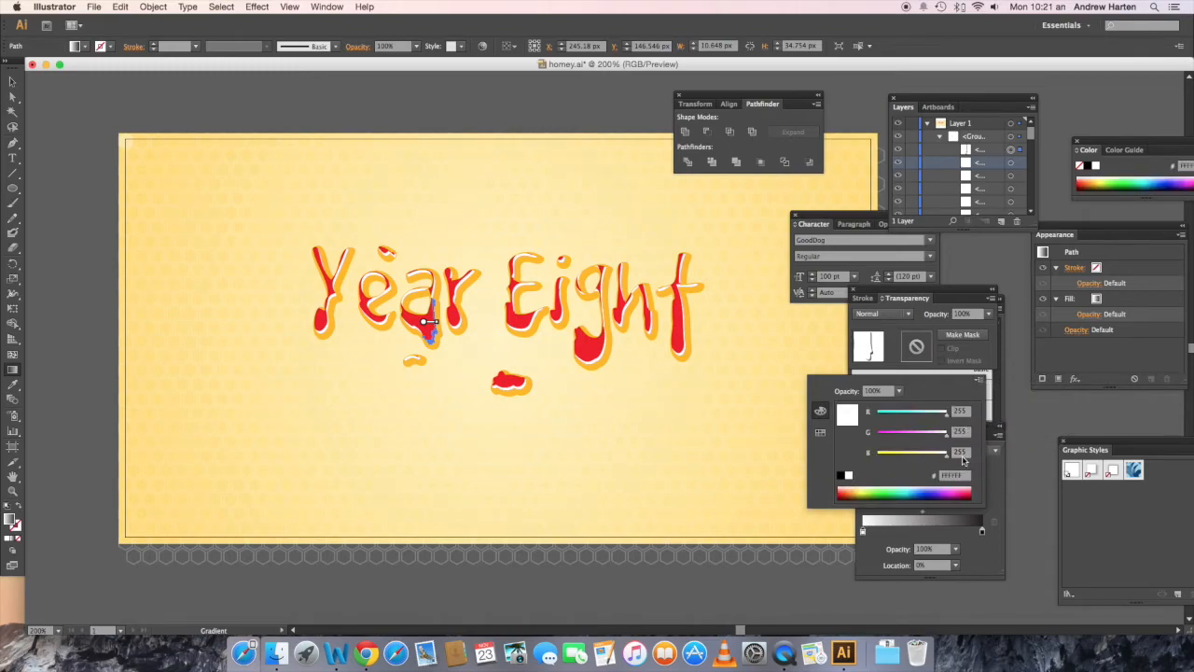
left_click(970, 542)
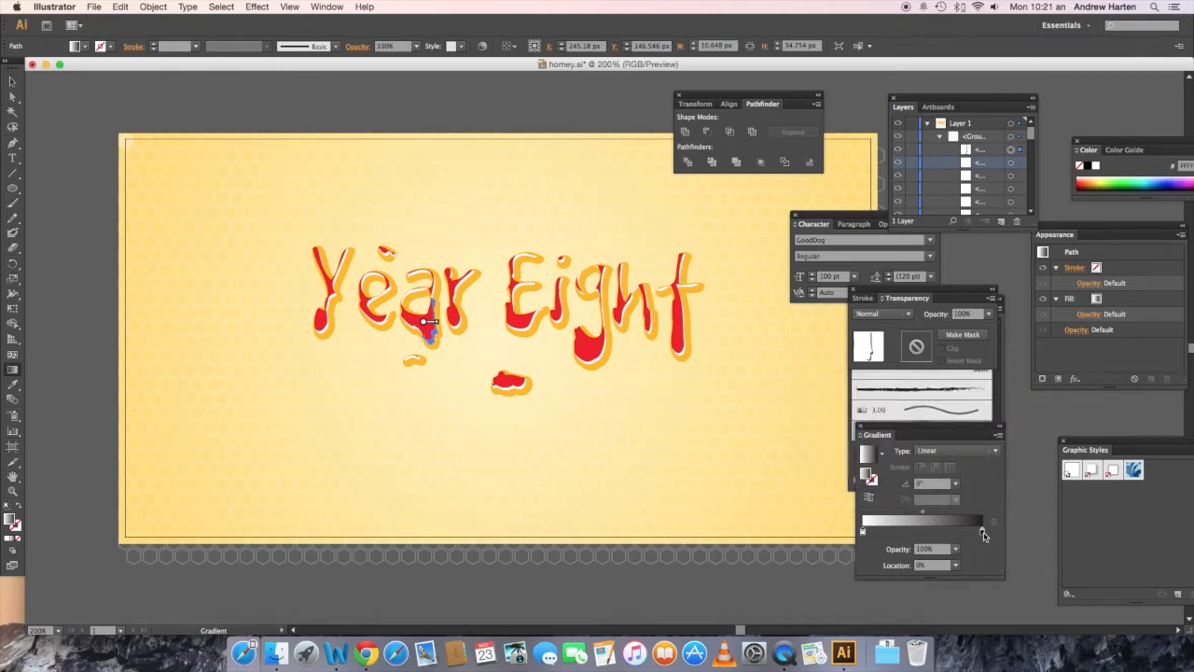
Step: Switch the gradient's black end stop to RGB and make it white with R, G and B at 255
double_click(981, 532)
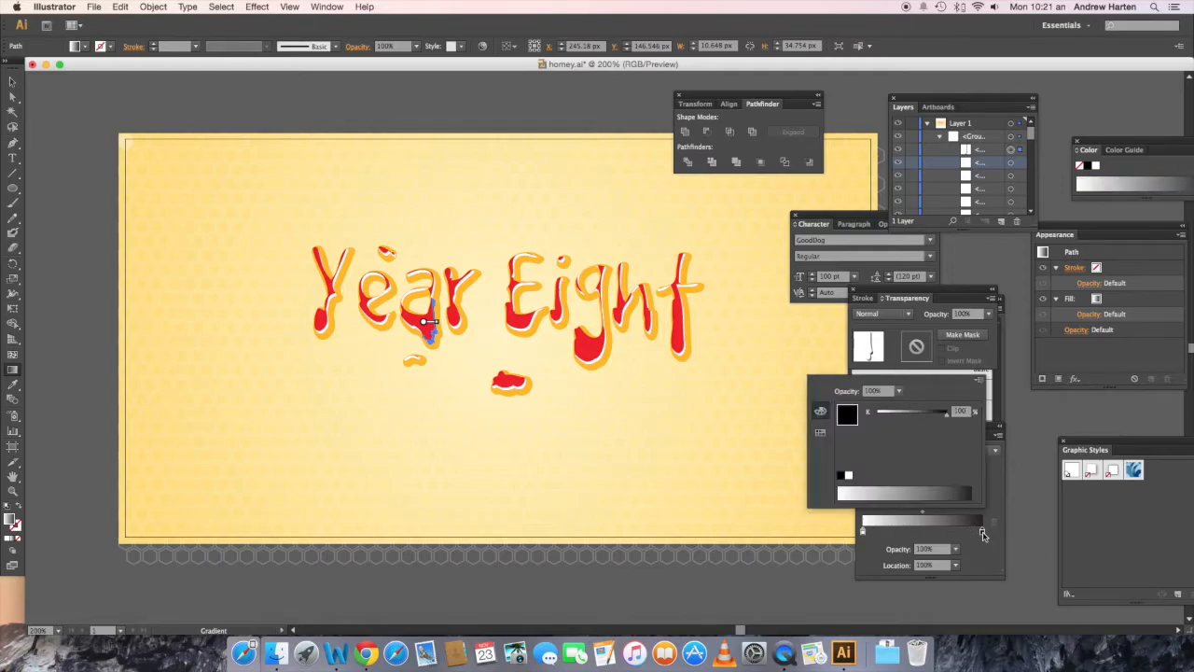
left_click(979, 382)
left_click(996, 394)
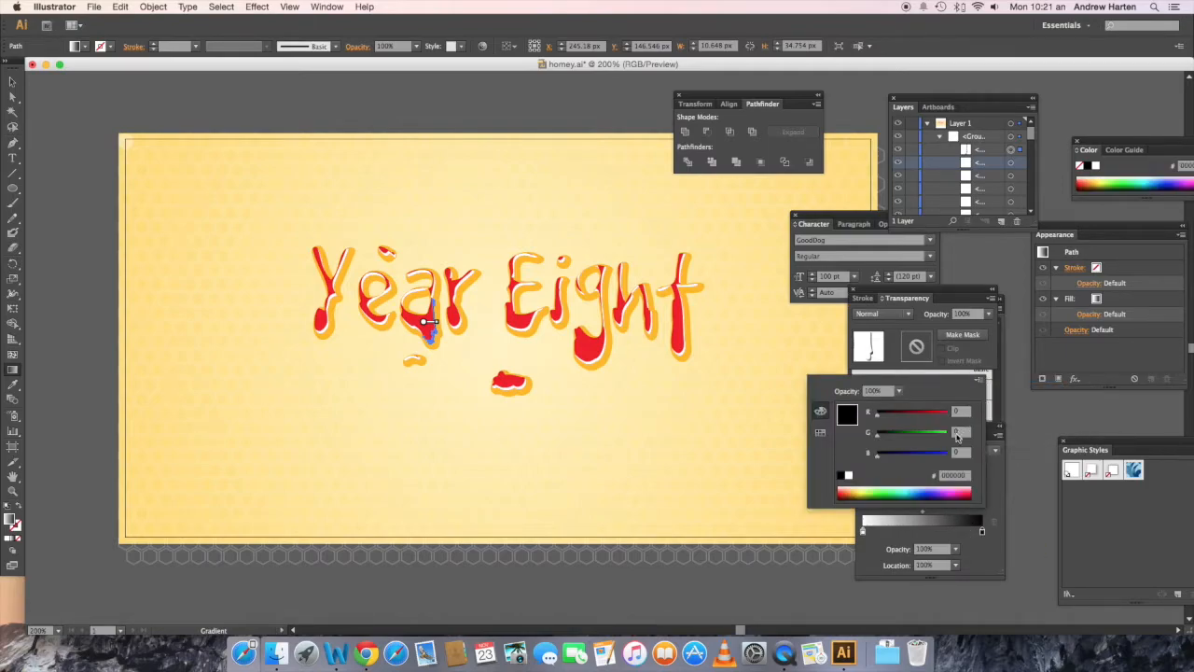
left_click(961, 411)
type("255")
left_click(961, 432)
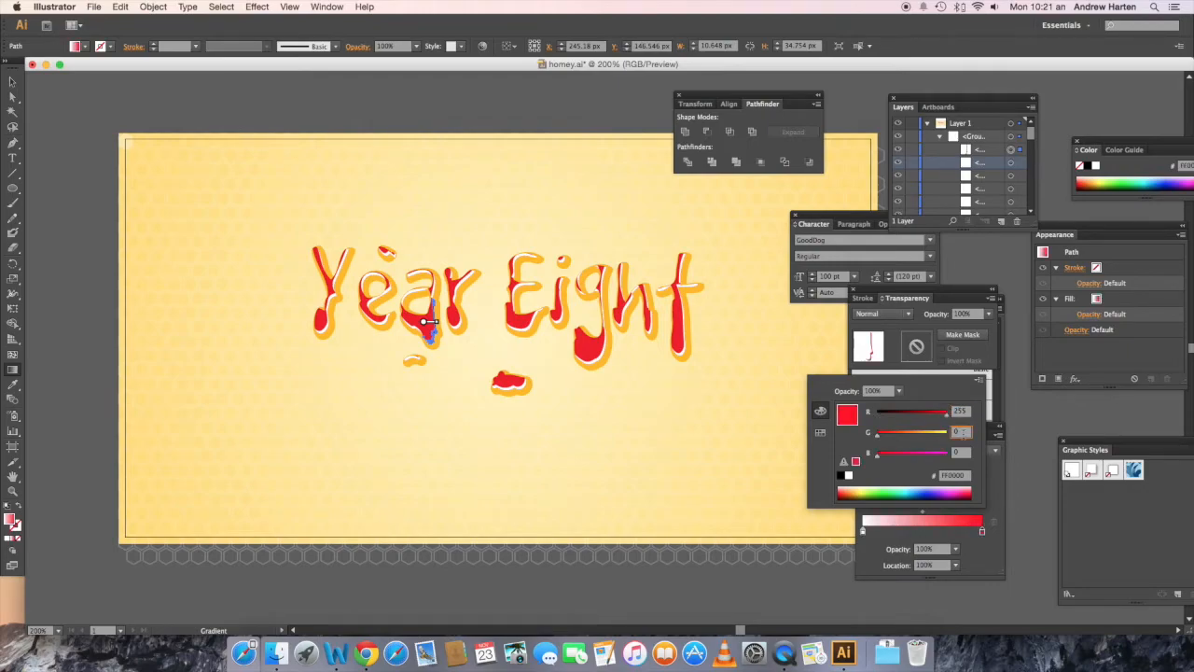
type("255")
key("Tab")
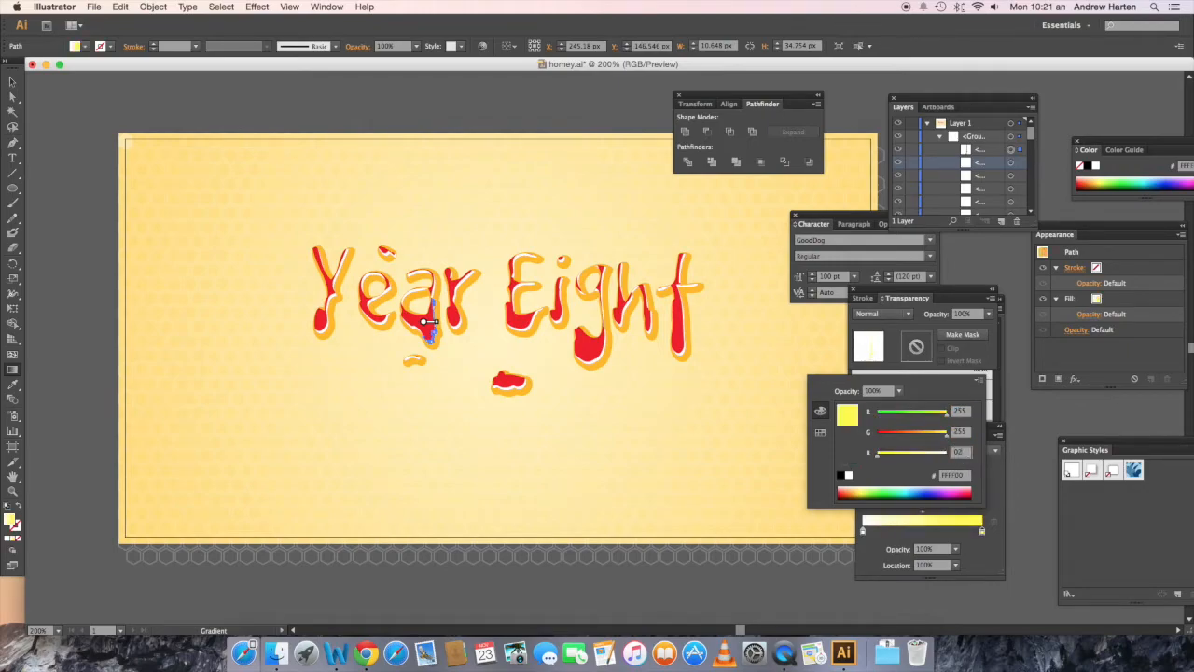
key("Escape")
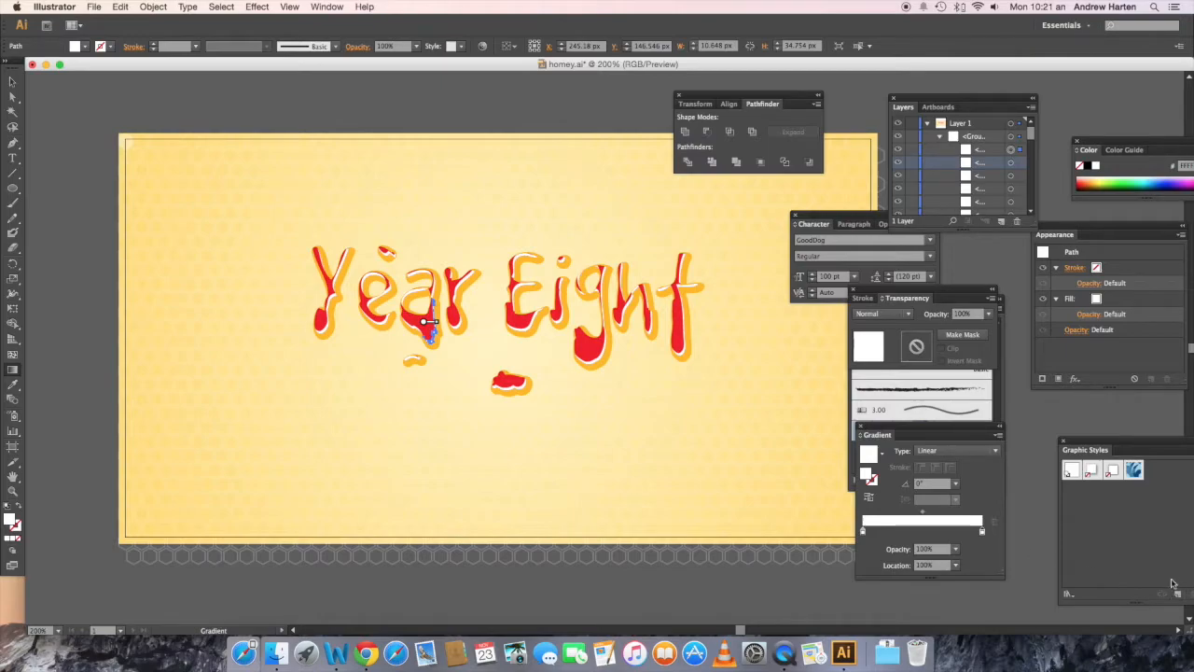
Step: Move the graphic styles into full view and save the gradient highlight's appearance as a new graphic style
left_click_drag(1145, 444, 1098, 415)
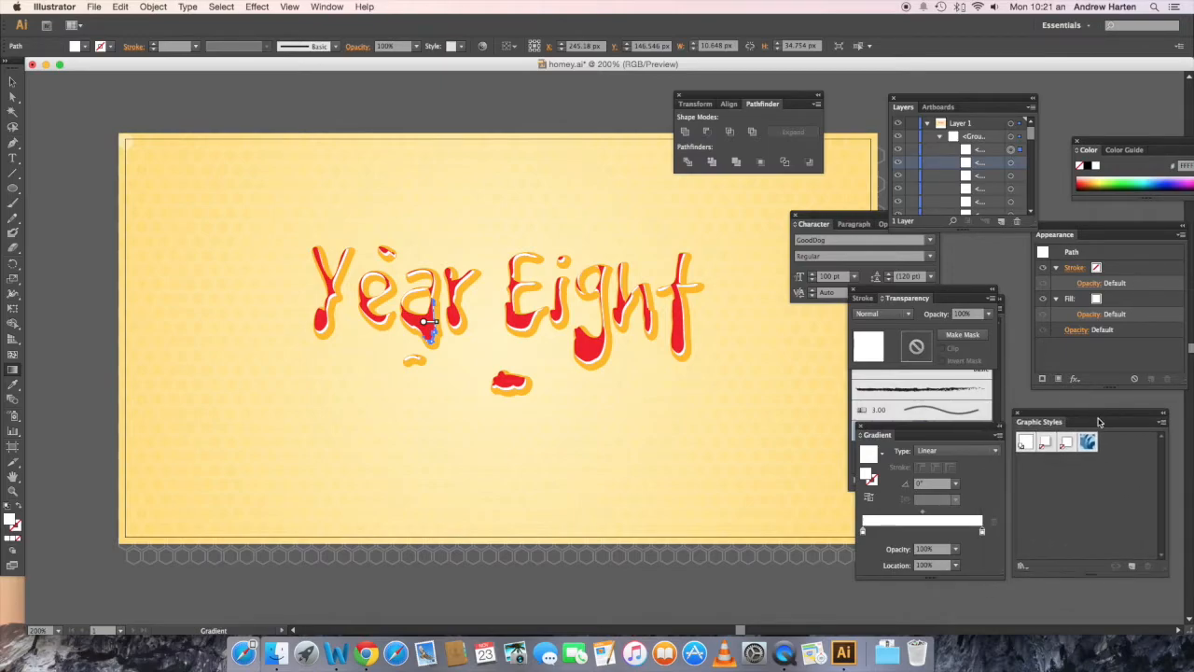
left_click(339, 8)
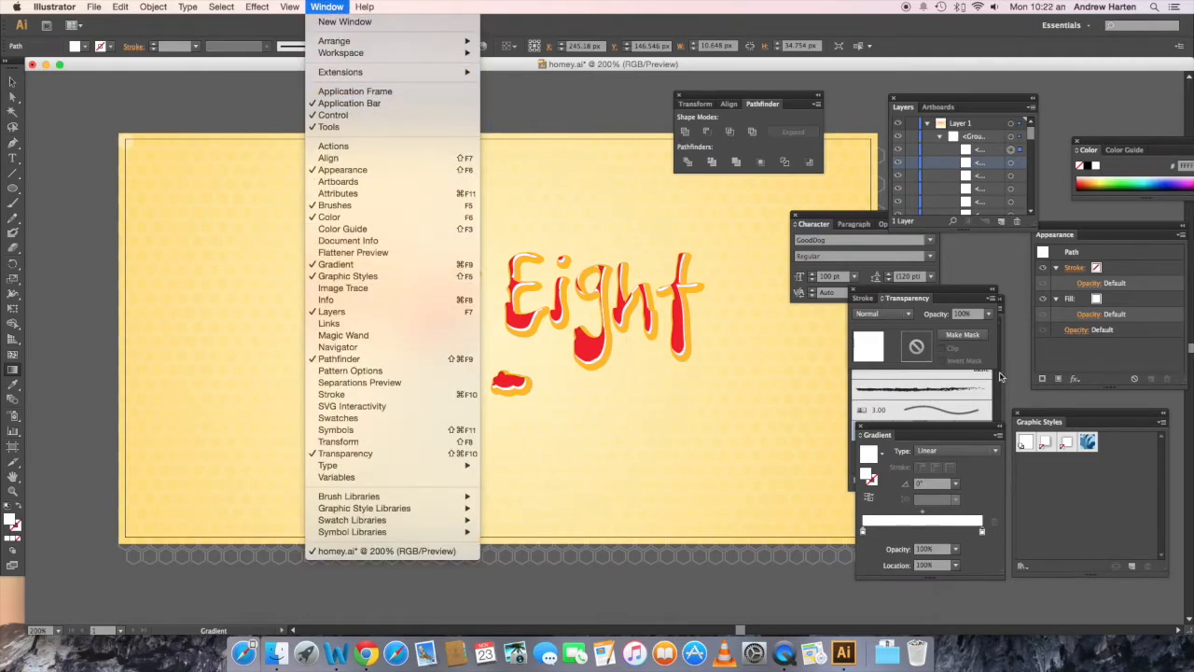
left_click(1126, 439)
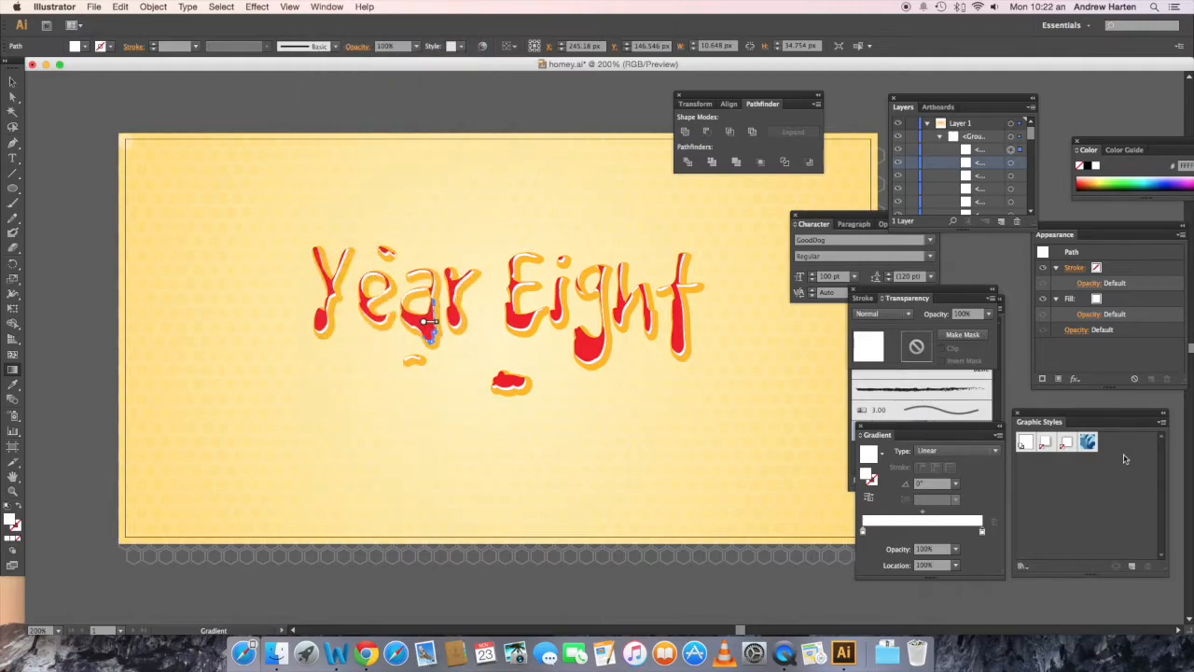
left_click(1130, 564)
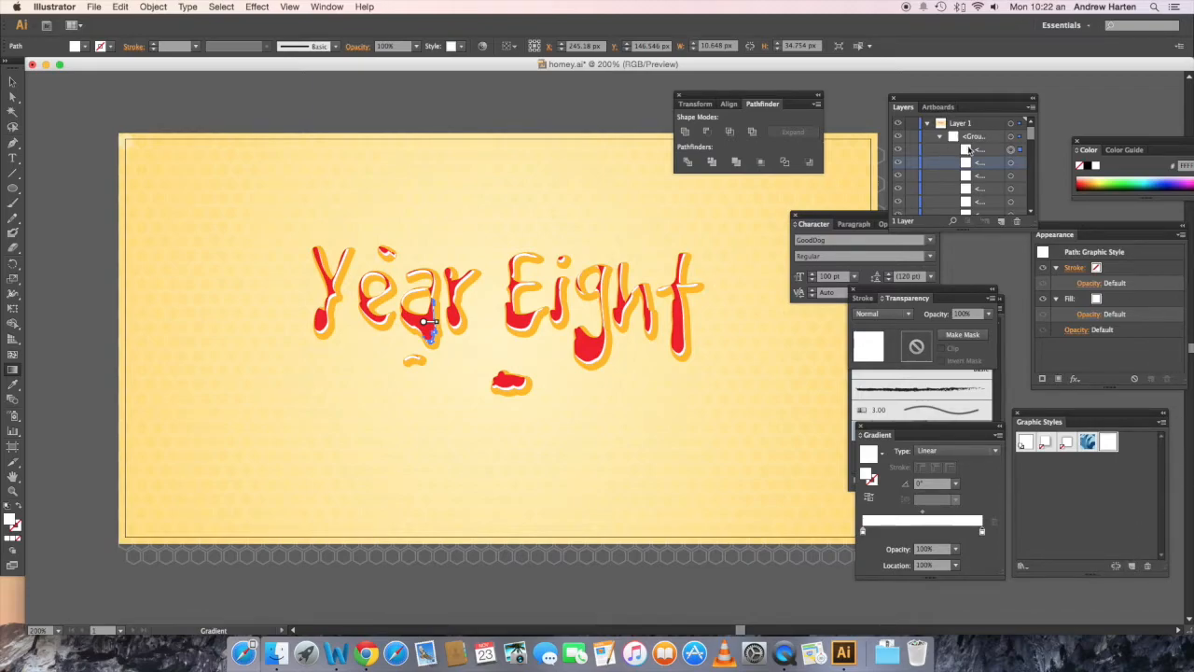
Step: Try to add the remaining highlight paths inside the group to the selection one by one in the layer list
left_click(1011, 163, "shift")
left_click(1011, 177, "shift")
left_click(1012, 189, "shift")
left_click(1011, 202, "shift")
scroll(1007, 186, "down", 2)
left_click(1011, 136, "shift")
left_click(1011, 150, "shift")
left_click(1011, 162, "shift")
left_click(1011, 177, "shift")
left_click(1011, 189, "shift")
left_click(1011, 202, "shift")
scroll(1012, 171, "down", 1)
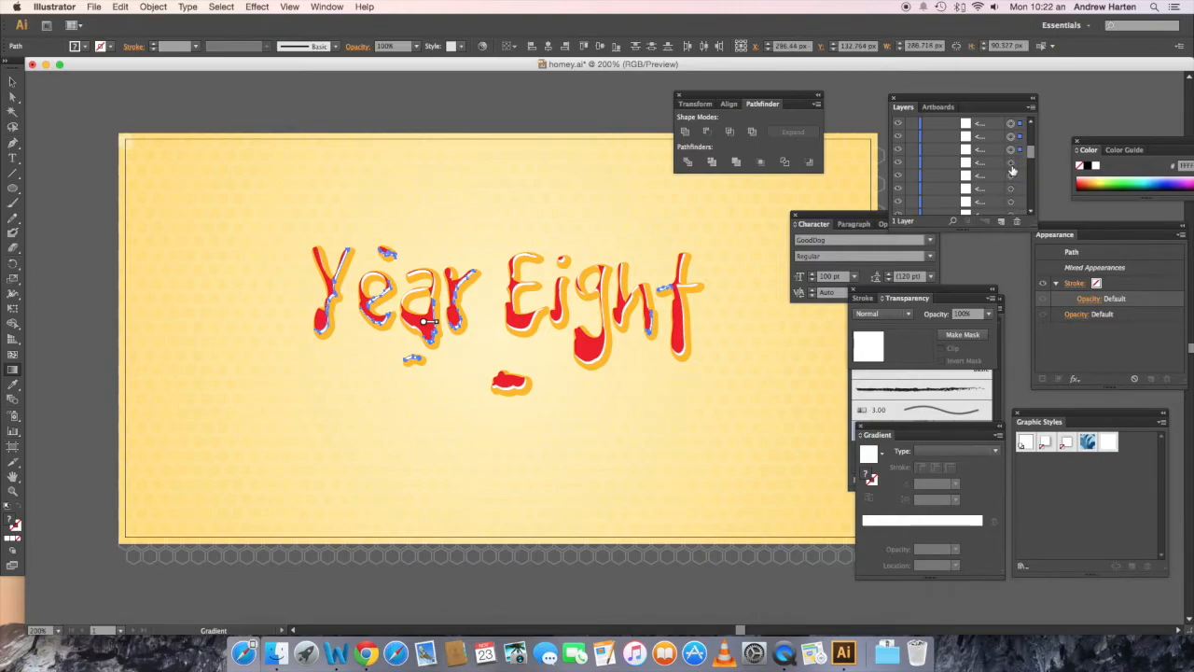
left_click(1012, 175, "shift")
left_click(1011, 189, "shift")
left_click(1012, 202, "shift")
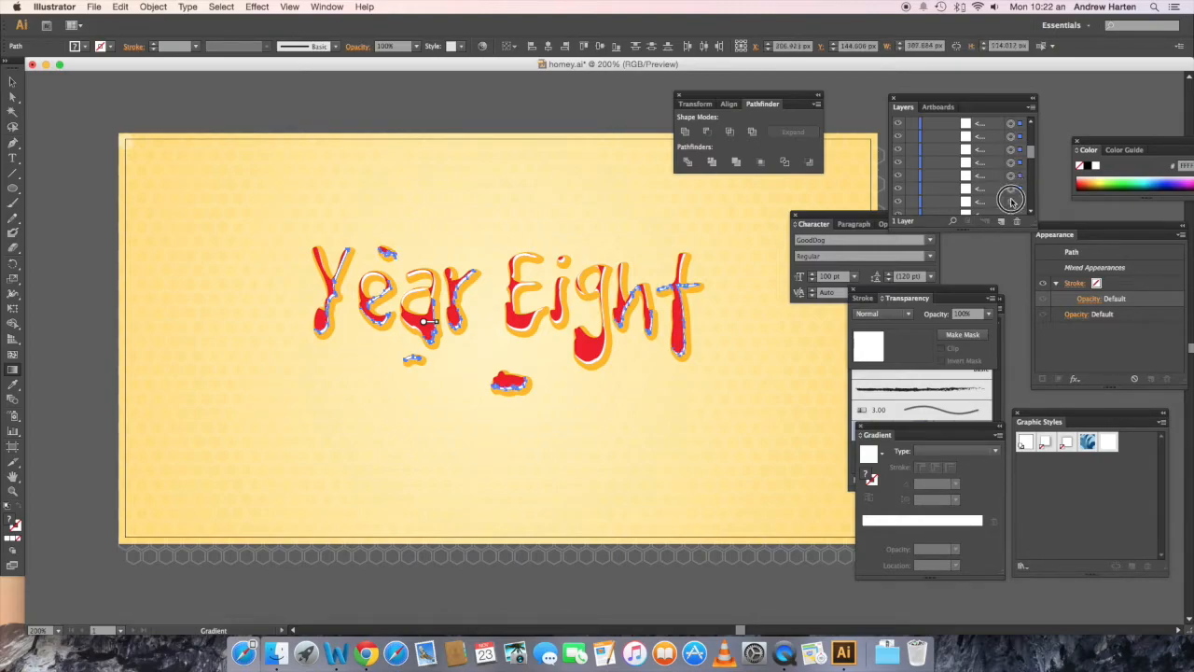
scroll(1012, 181, "down", 2)
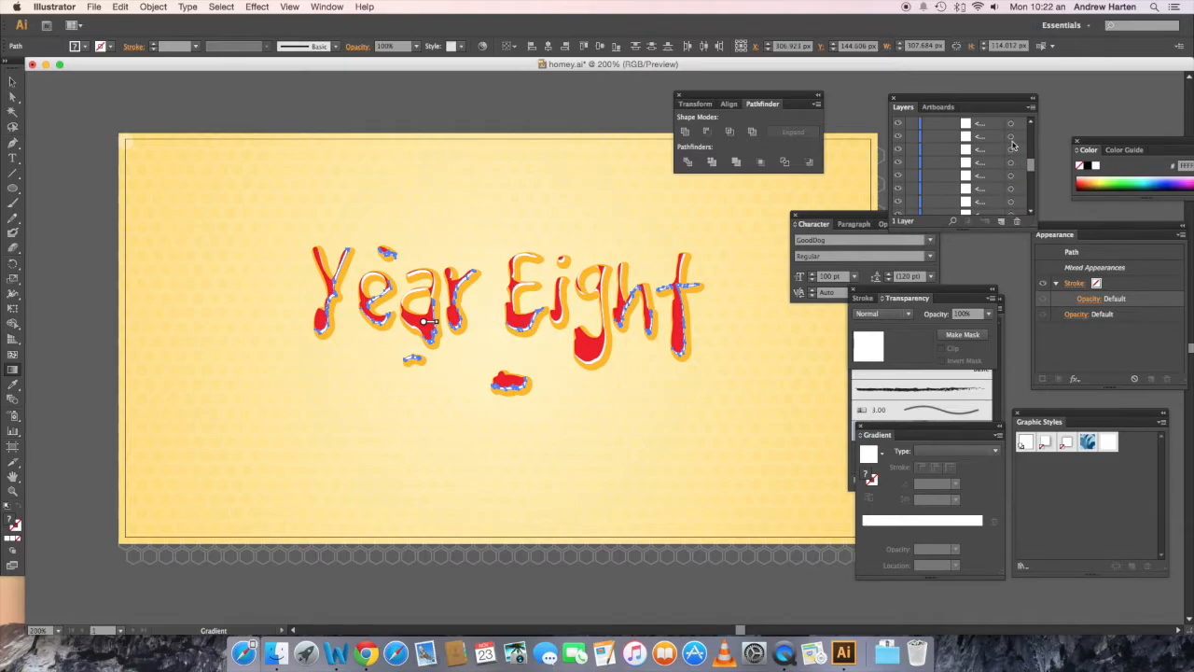
left_click(1012, 137, "shift")
left_click(1011, 149, "shift")
left_click(1011, 162, "shift")
left_click(1011, 176, "shift")
left_click(1011, 189, "shift")
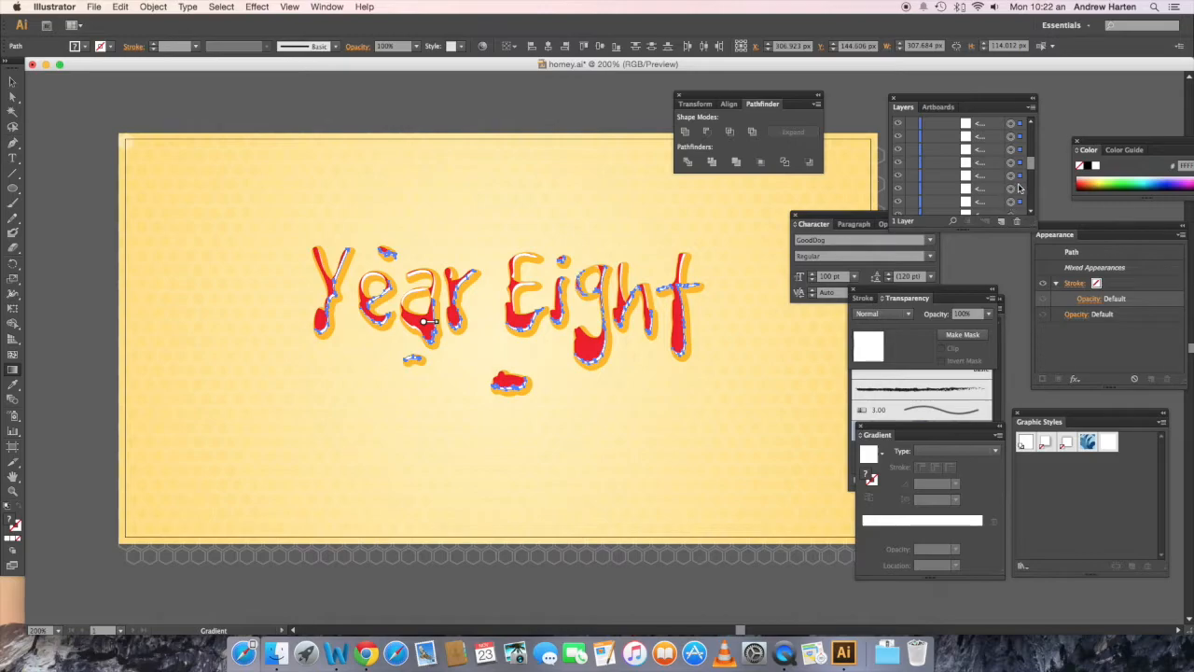
left_click(1011, 201, "shift")
left_click(1011, 201, "shift")
scroll(1012, 194, "down", 4)
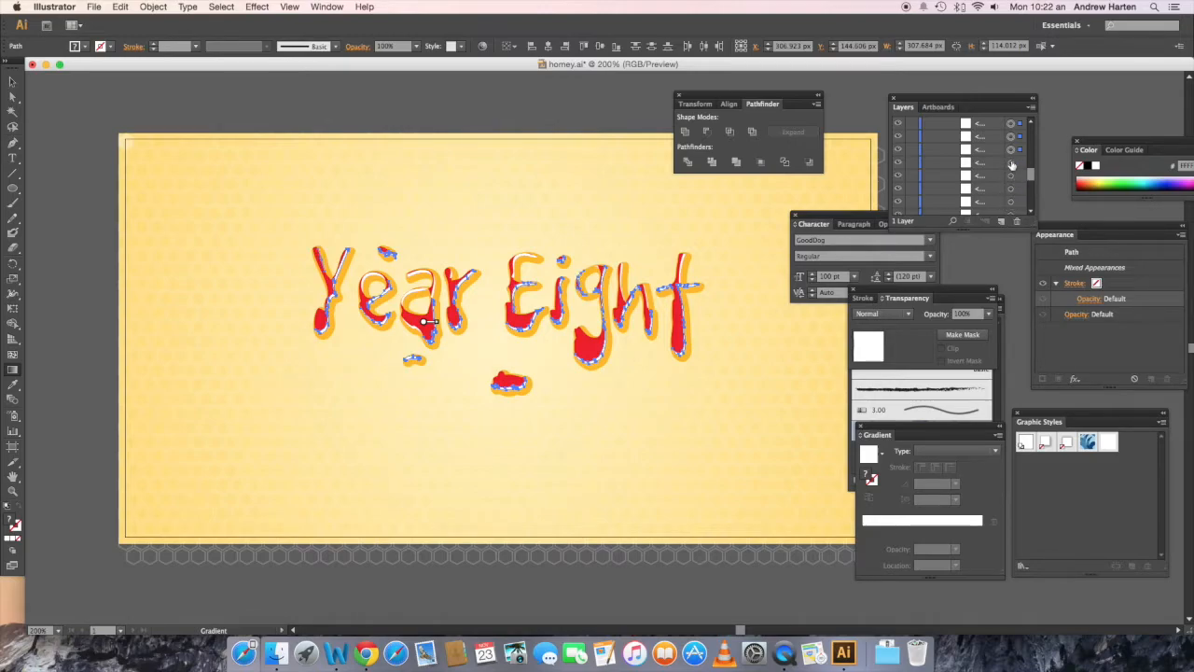
Step: Target the whole highlight group in the layer list and apply the saved white gradient graphic style to it
scroll(1017, 163, "up", 5)
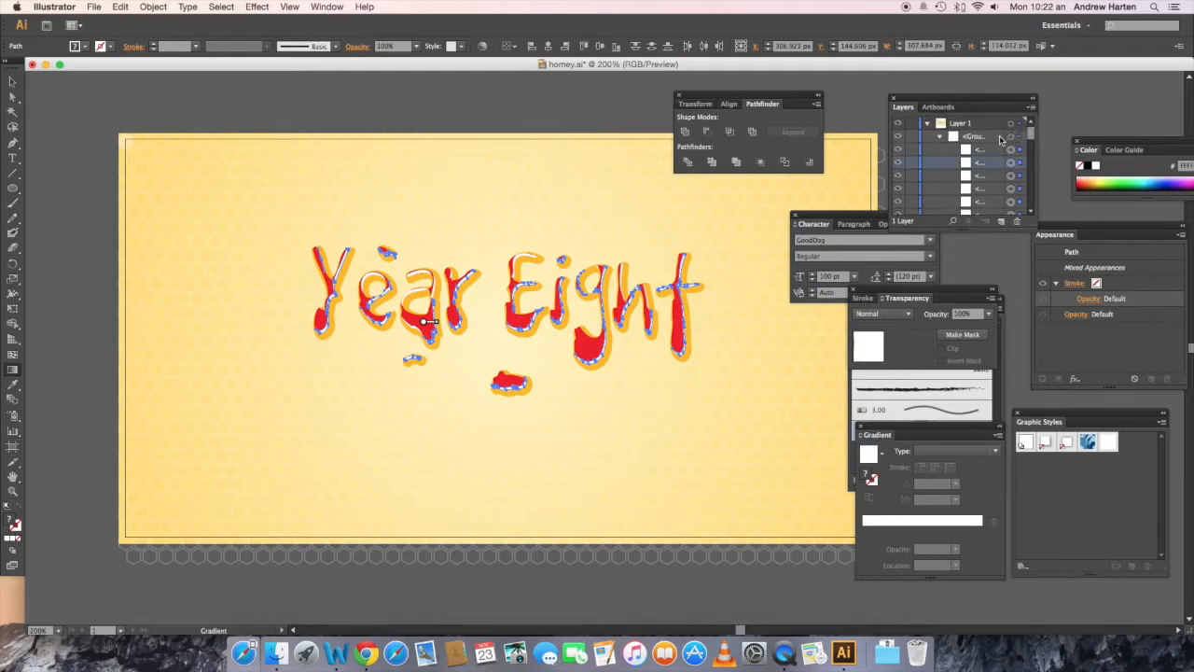
left_click(1011, 136)
scroll(1032, 153, "down", 3)
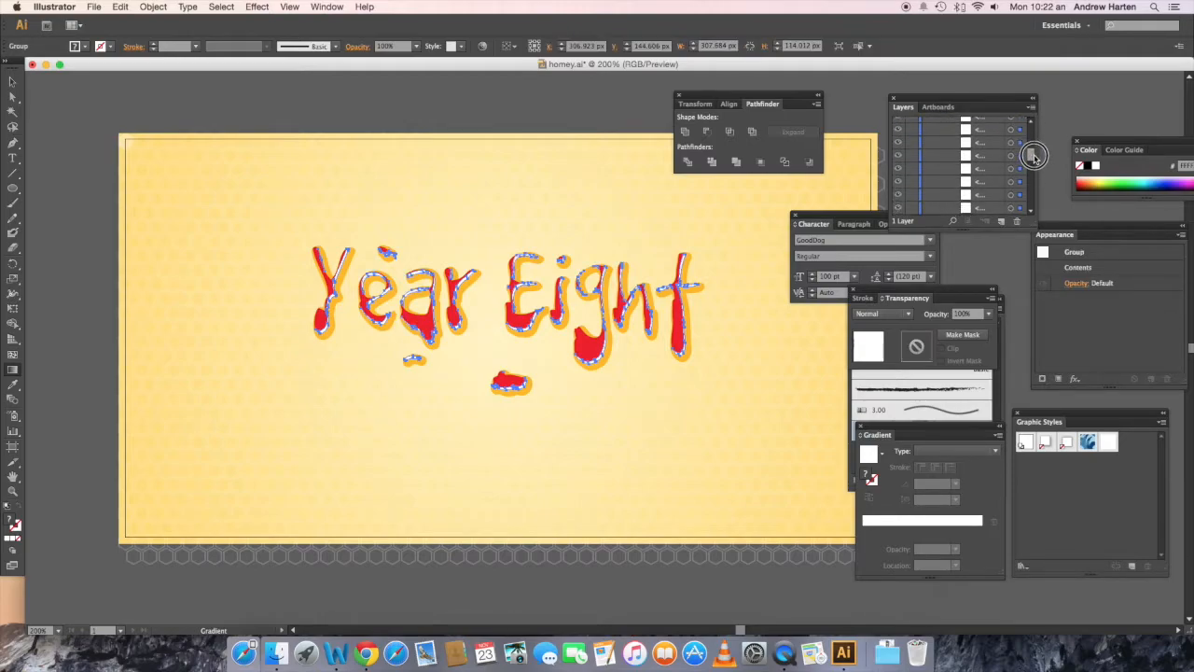
left_click_drag(1033, 157, 1032, 132)
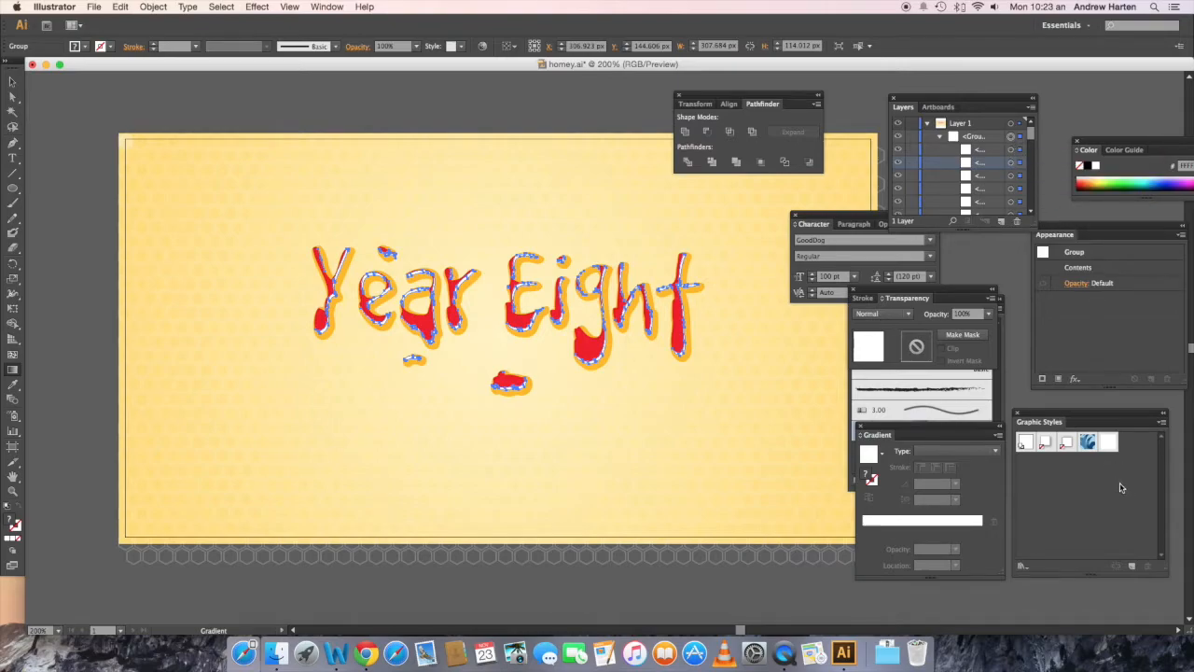
left_click(1109, 444)
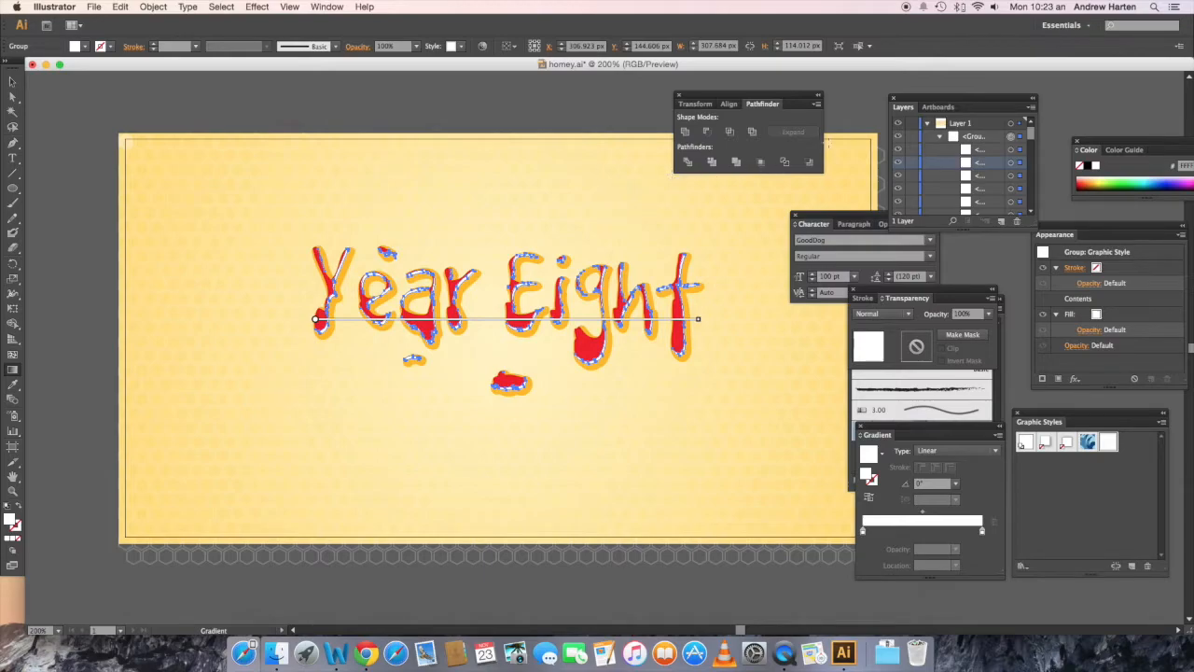
Step: Collapse the highlight group, target the red compound path beneath it and change its fill to white
left_click(939, 137)
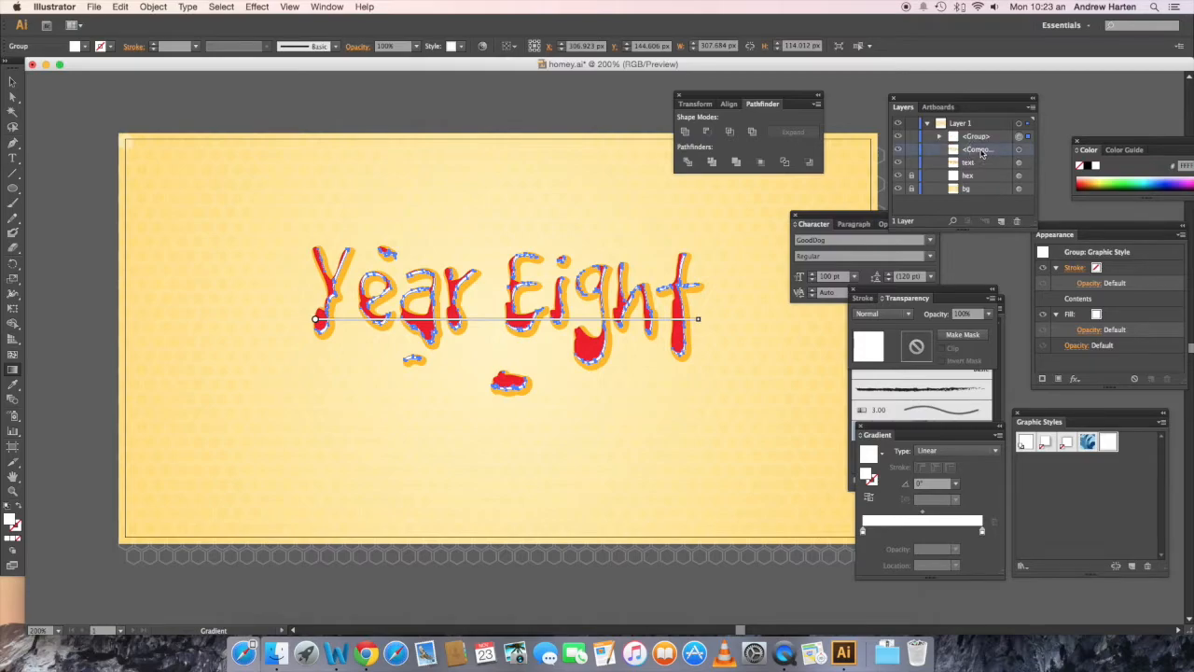
left_click(1018, 150)
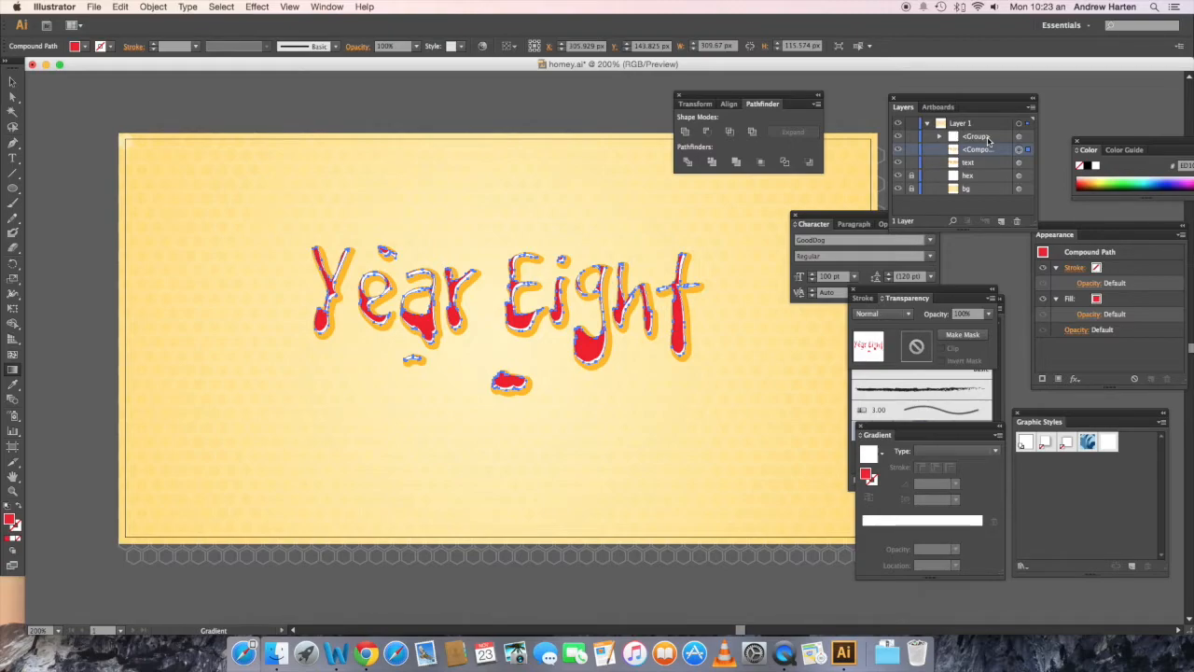
left_click(83, 46)
left_click(26, 71)
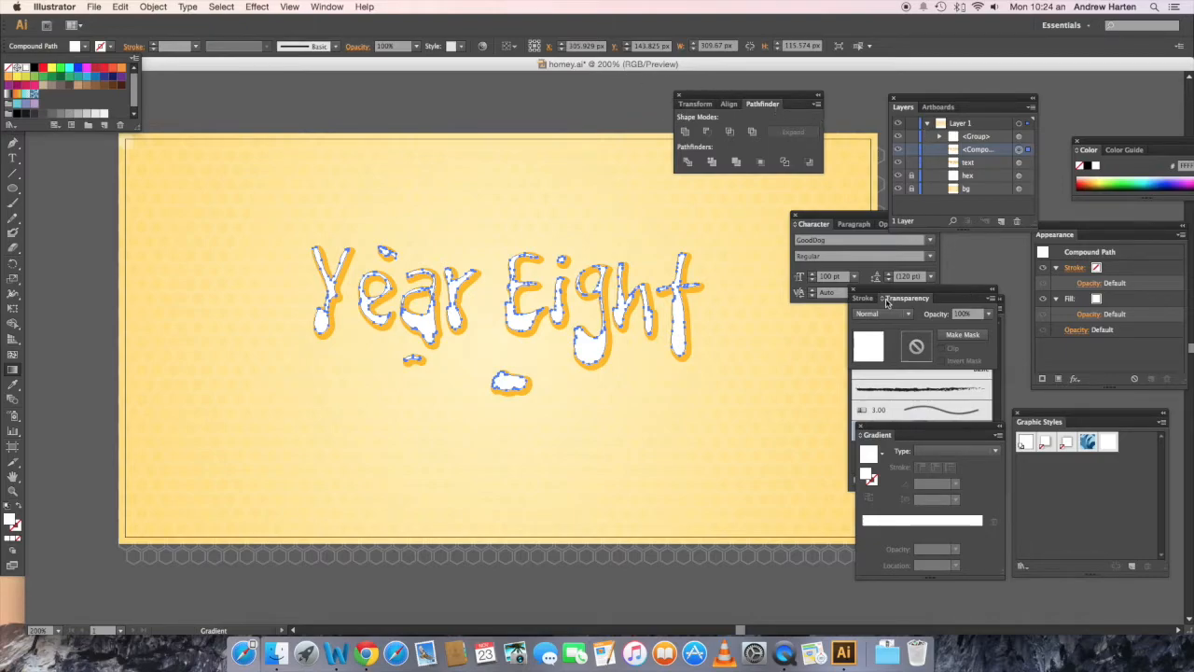
Step: Move the transparency settings into clear view and set the white compound path's blending mode to Soft Light
left_click(960, 279)
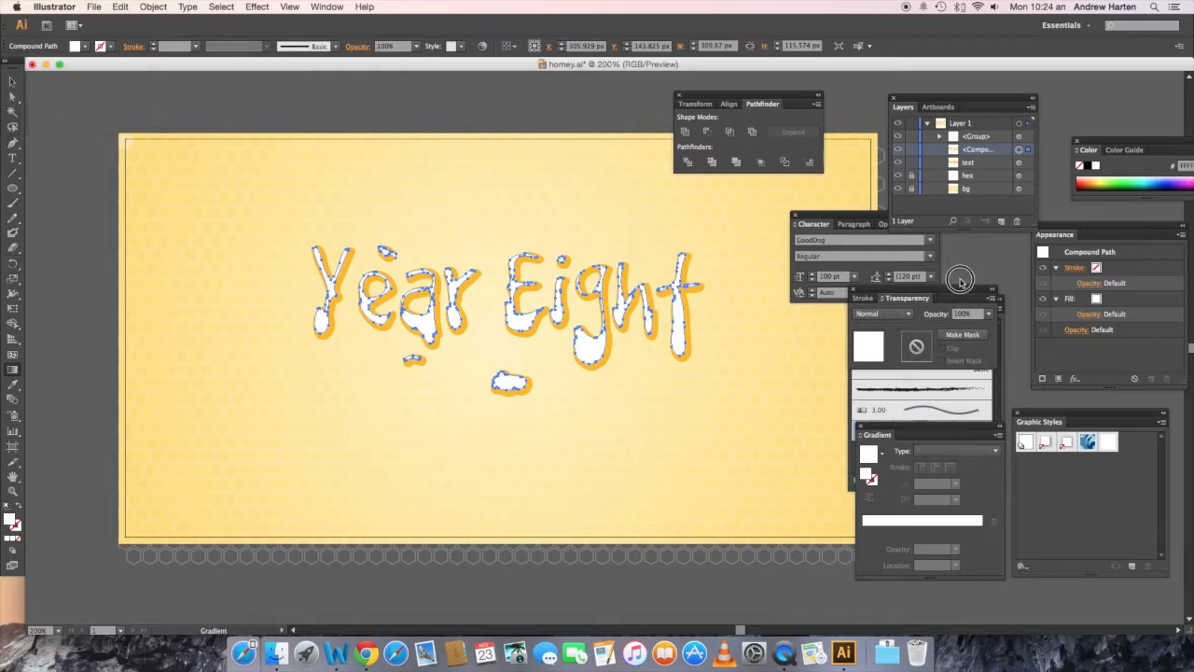
left_click_drag(961, 297, 976, 261)
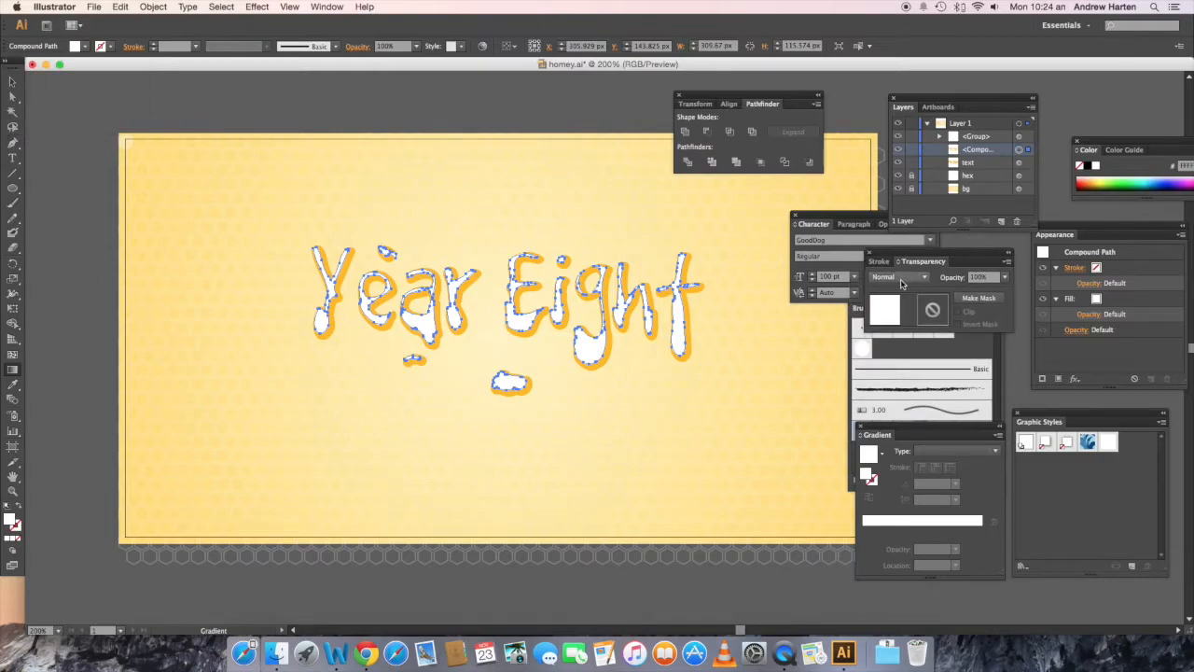
left_click(328, 7)
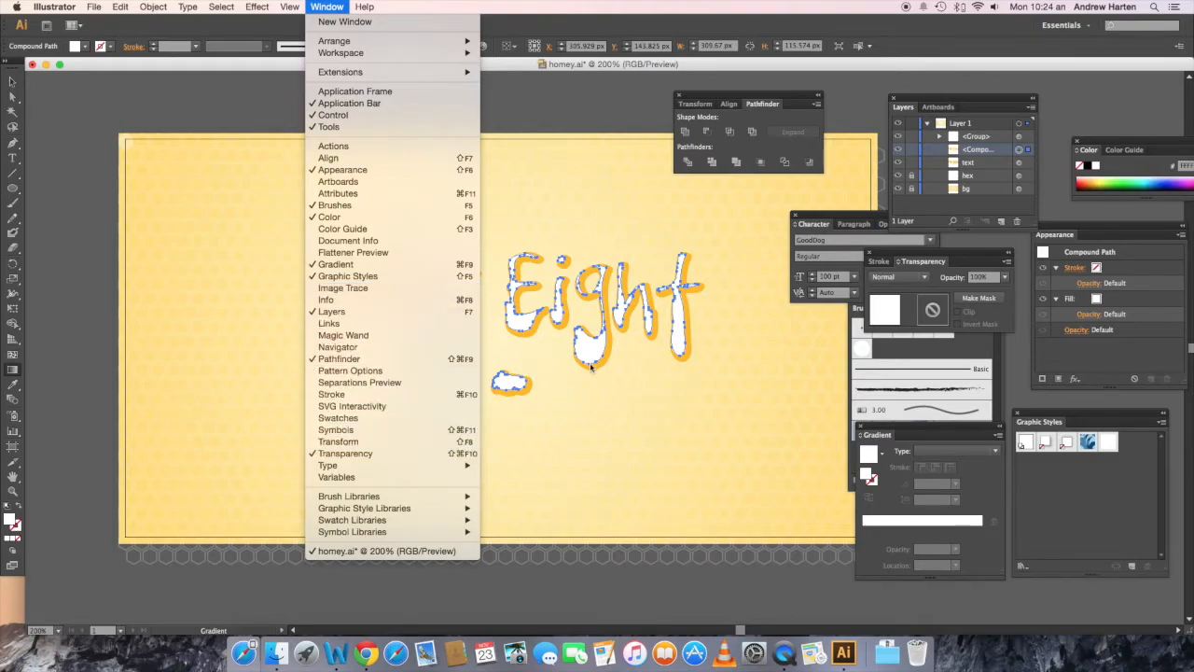
left_click(861, 116)
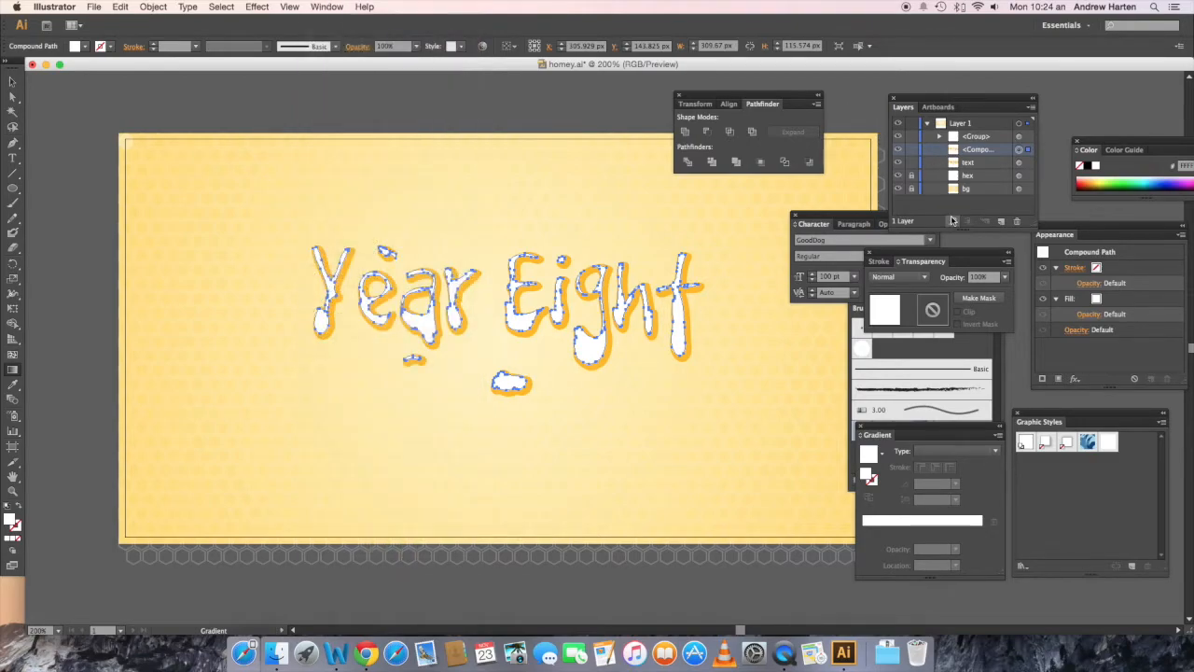
left_click(928, 278)
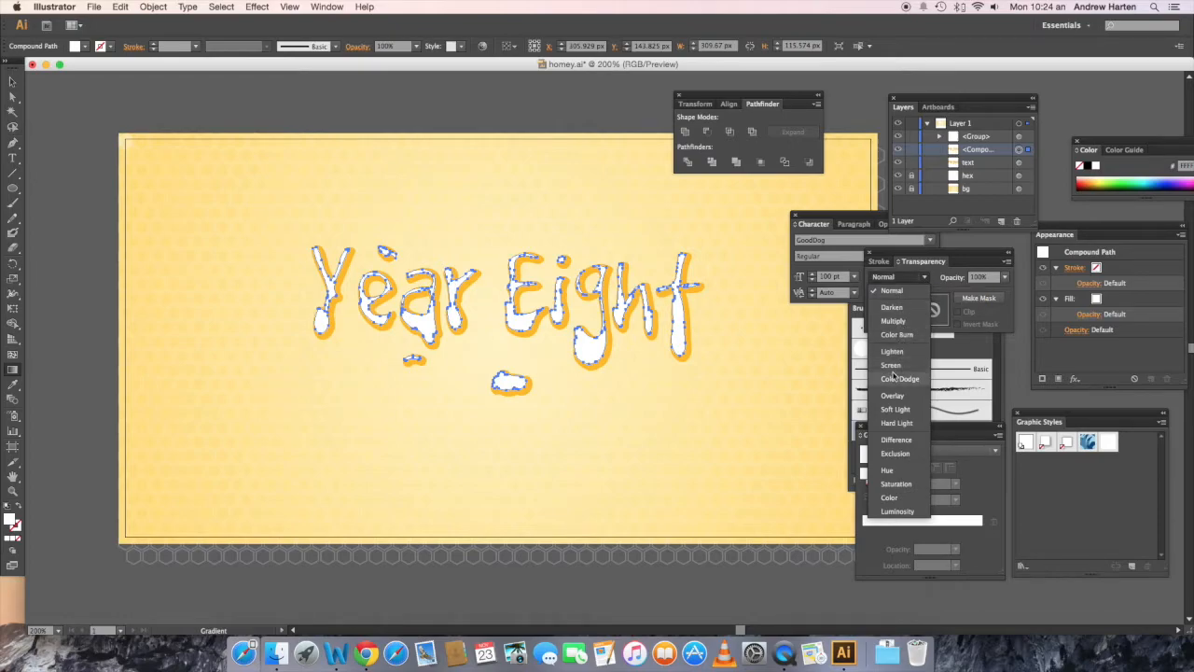
left_click(894, 411)
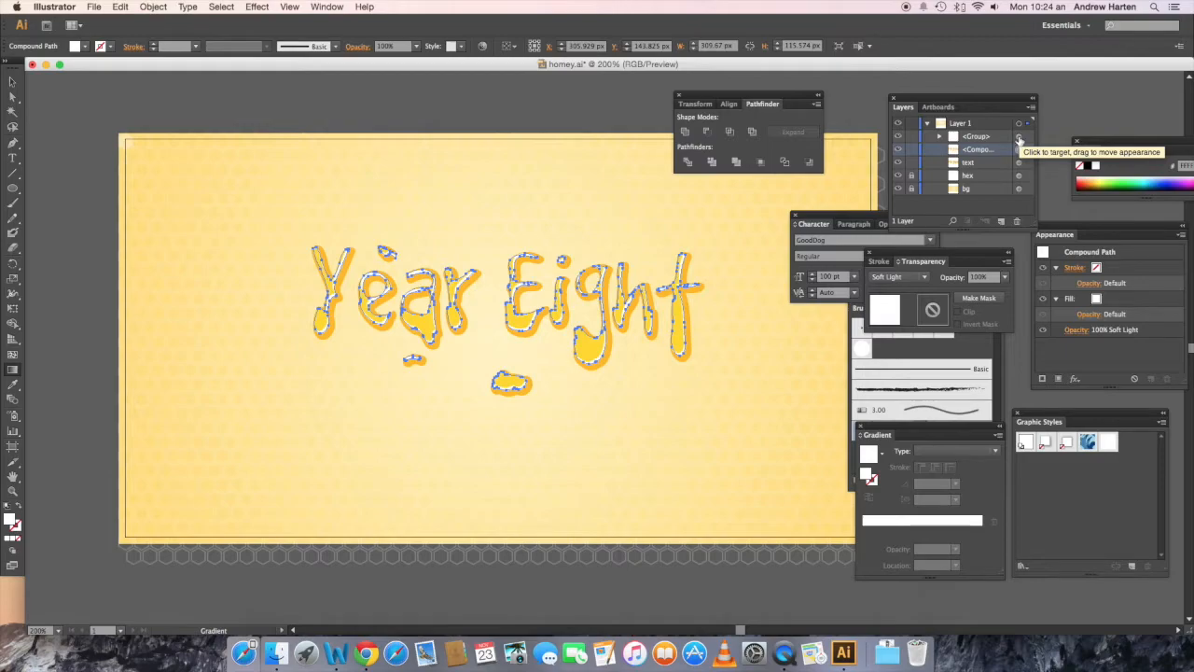
Step: Add the highlight group to the selected Soft Light compound path and group the two together
left_click(1019, 139, "shift")
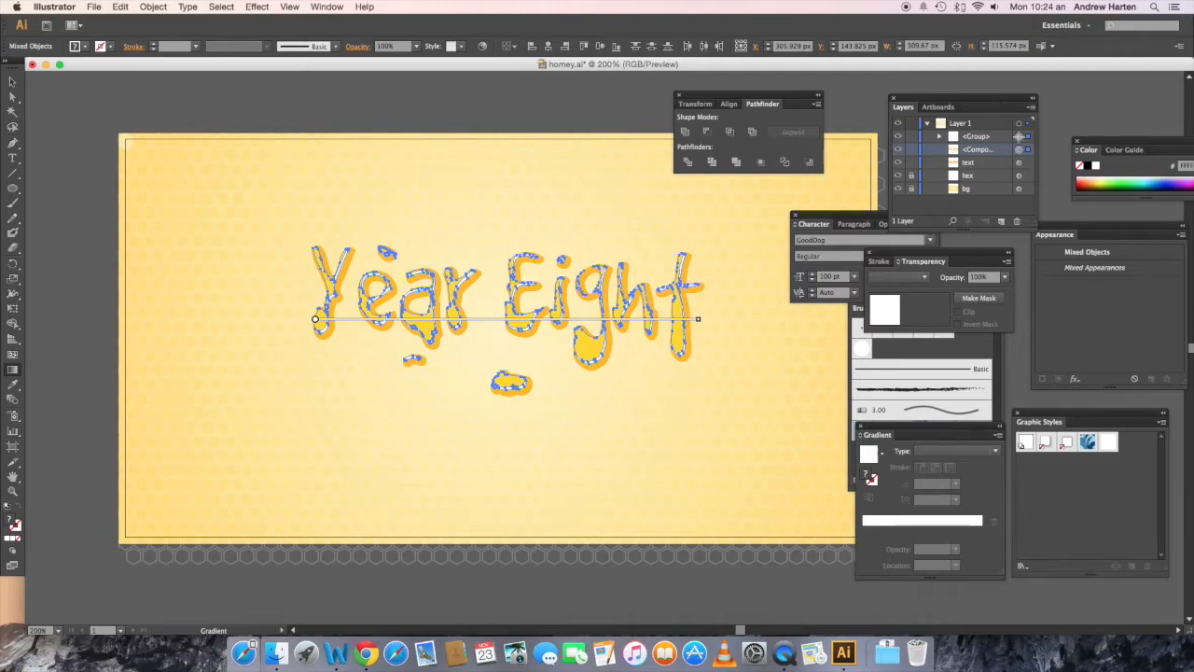
key("v")
key("super+g")
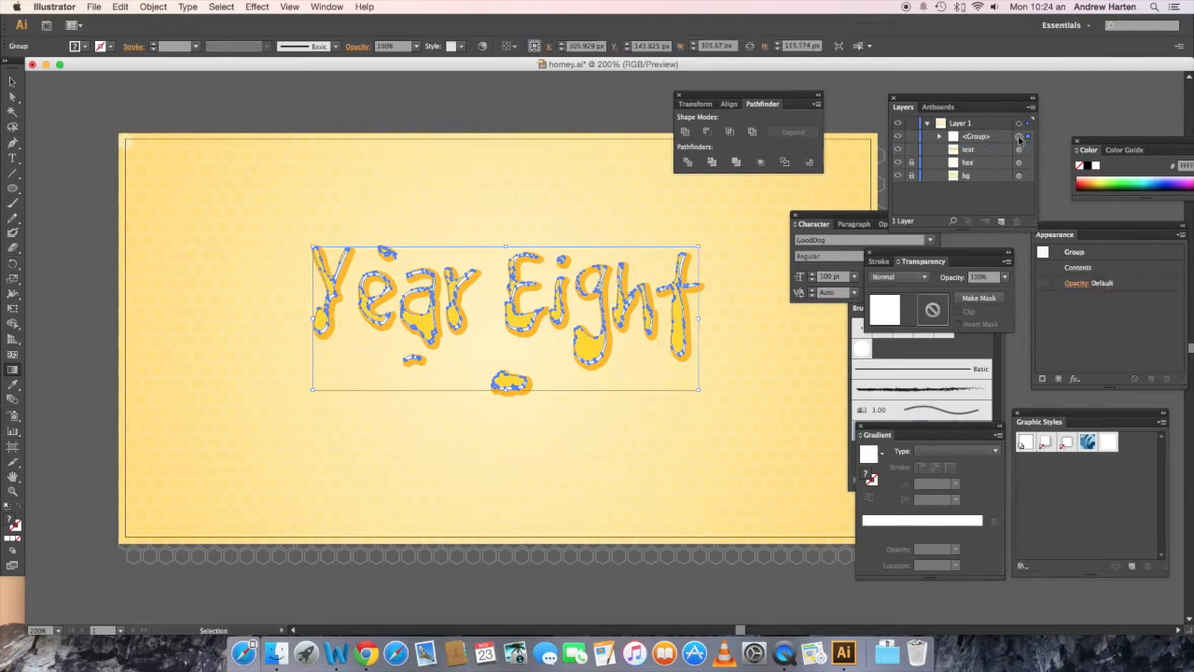
key("g")
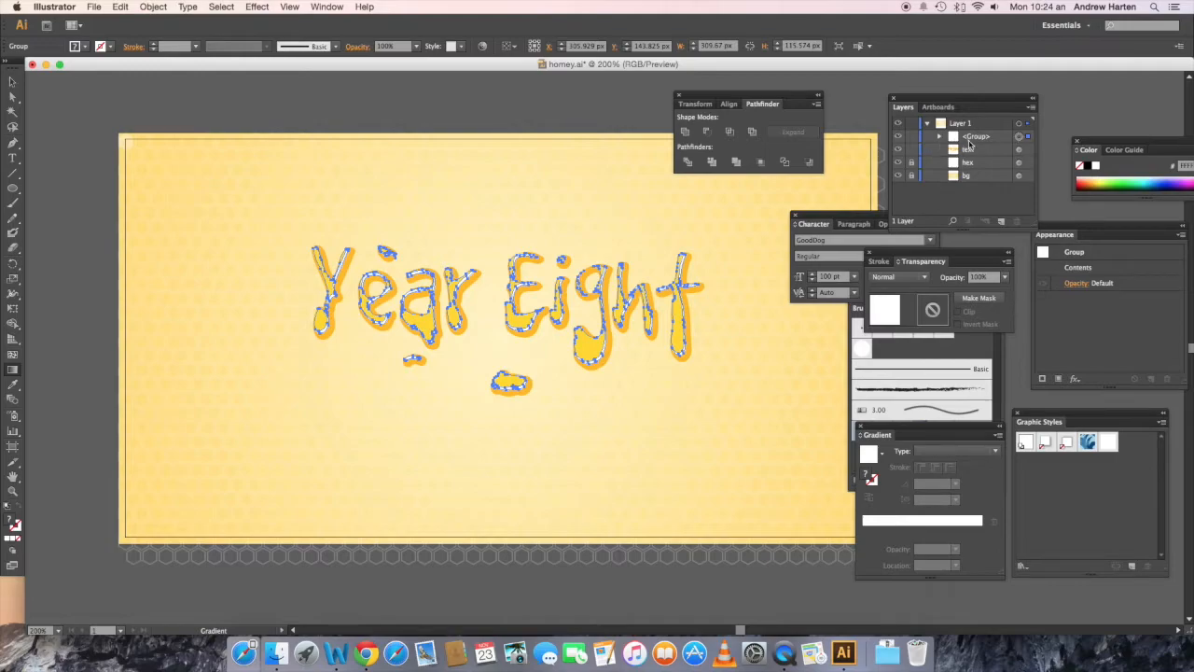
left_click(121, 7)
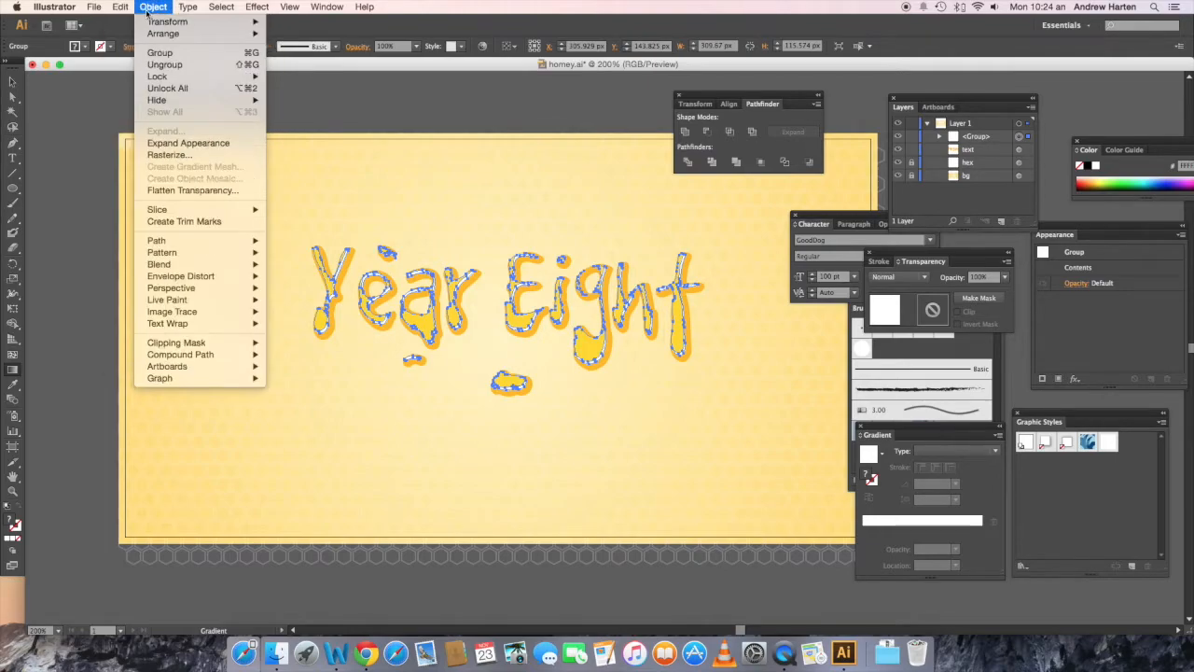
mouse_move(148, 11)
left_click(416, 6)
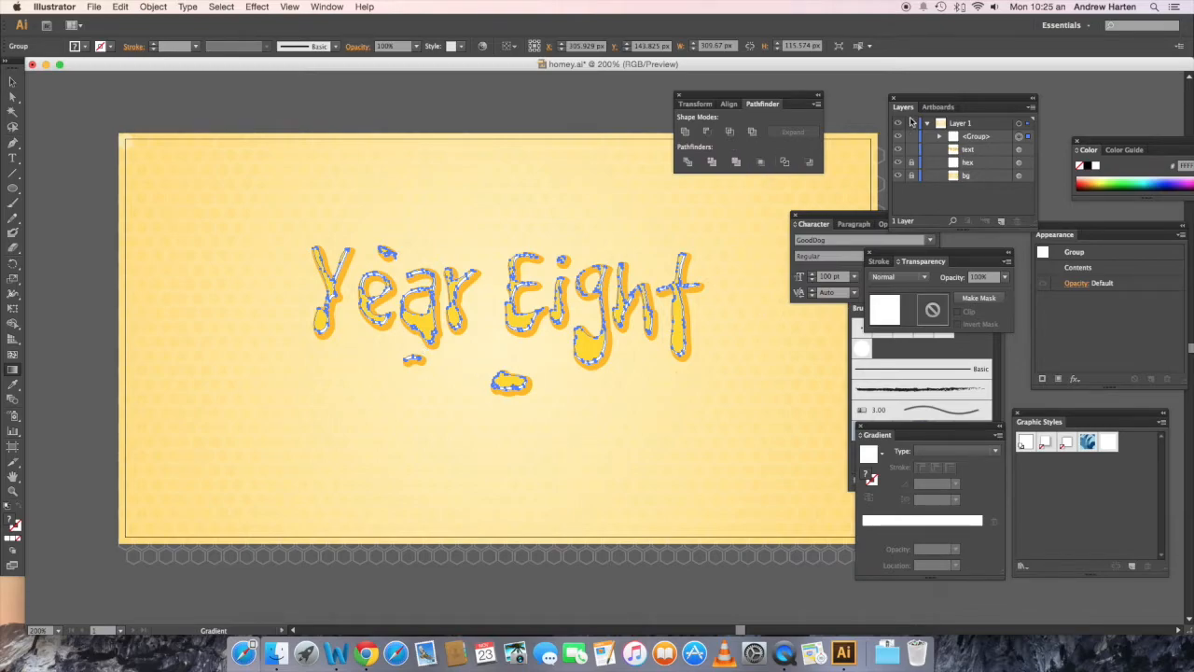
Step: Rename the new group "fronthighlights" and lock it
left_click(973, 136)
double_click(973, 136)
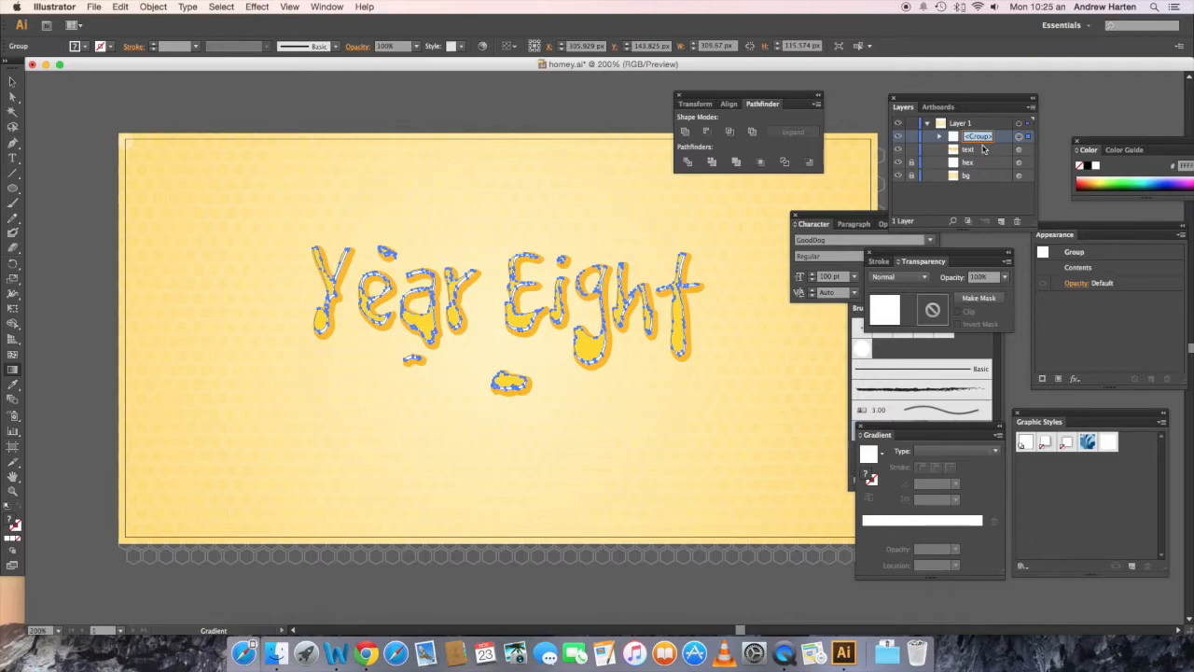
type("honeyhighlights")
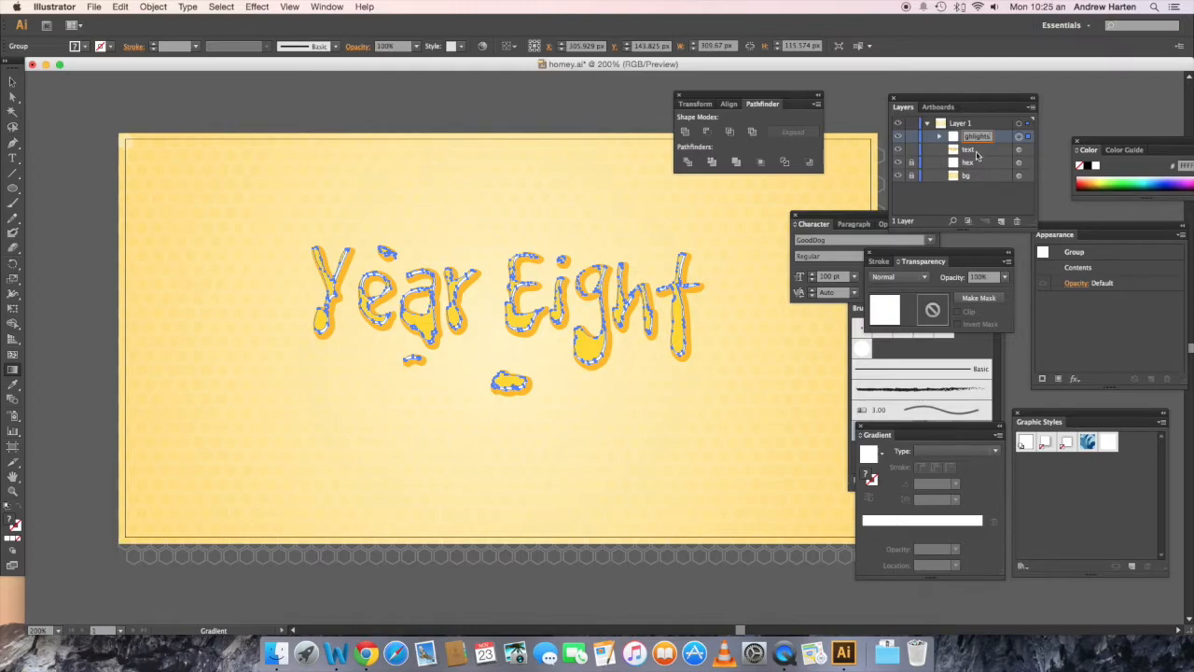
left_click(911, 136)
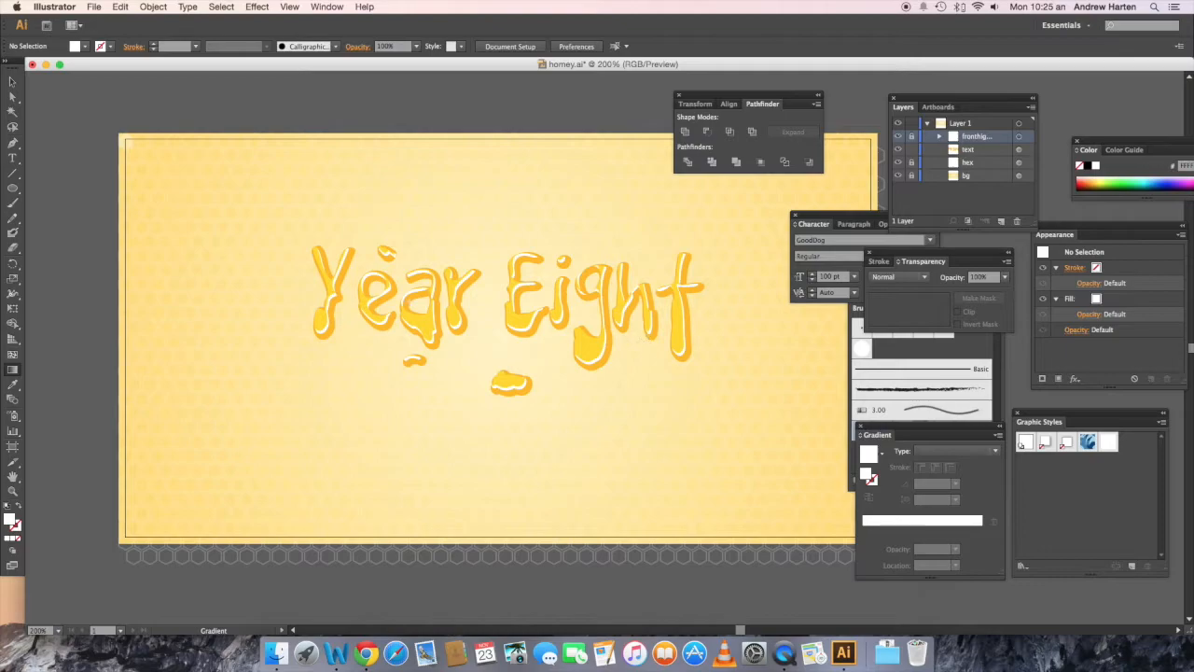
Step: Target the "text" compound path in the layer list, copy it and paste two copies in front of it
scroll(491, 304, "down", 1)
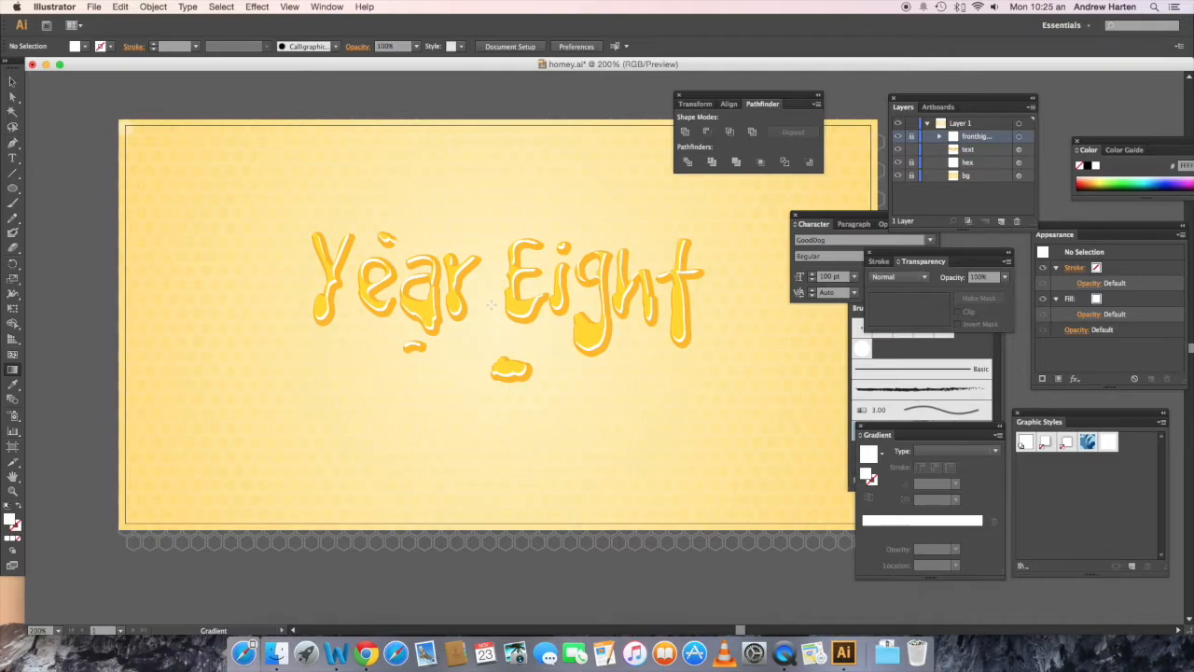
left_click(975, 152)
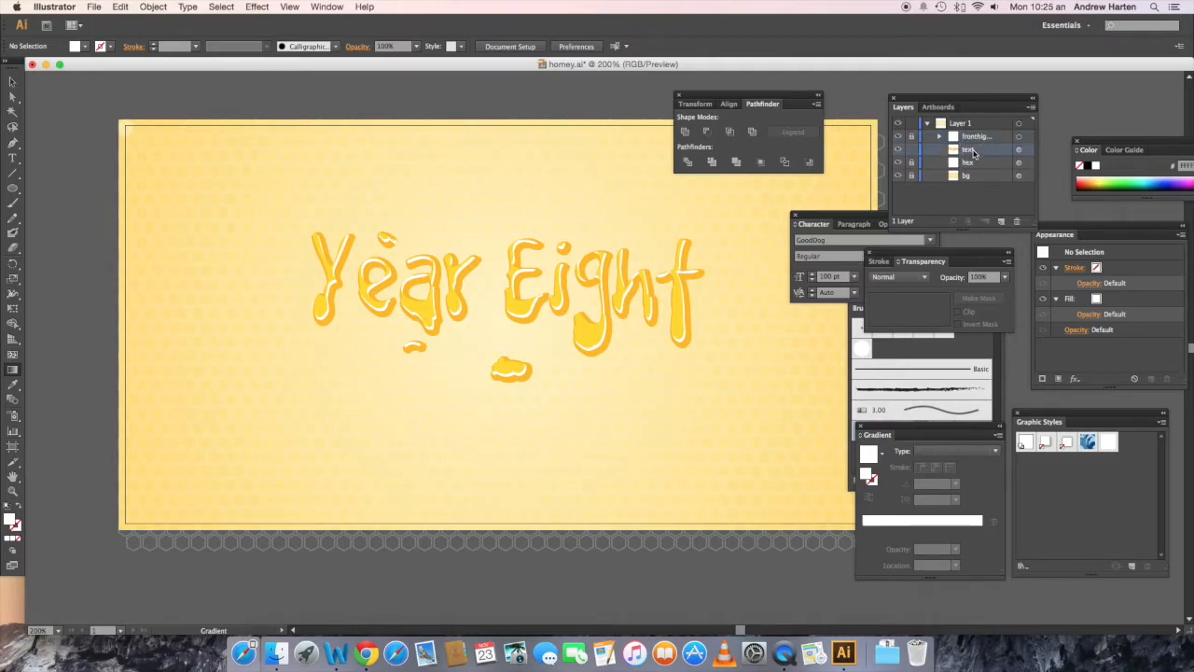
left_click(1018, 150)
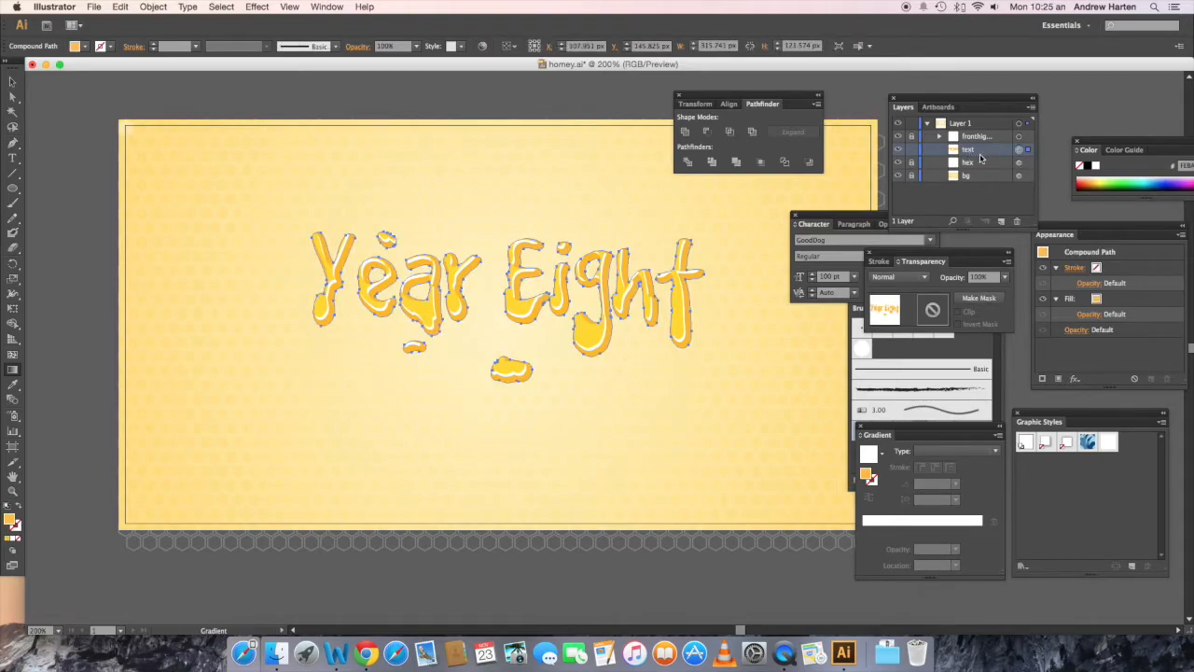
key("v")
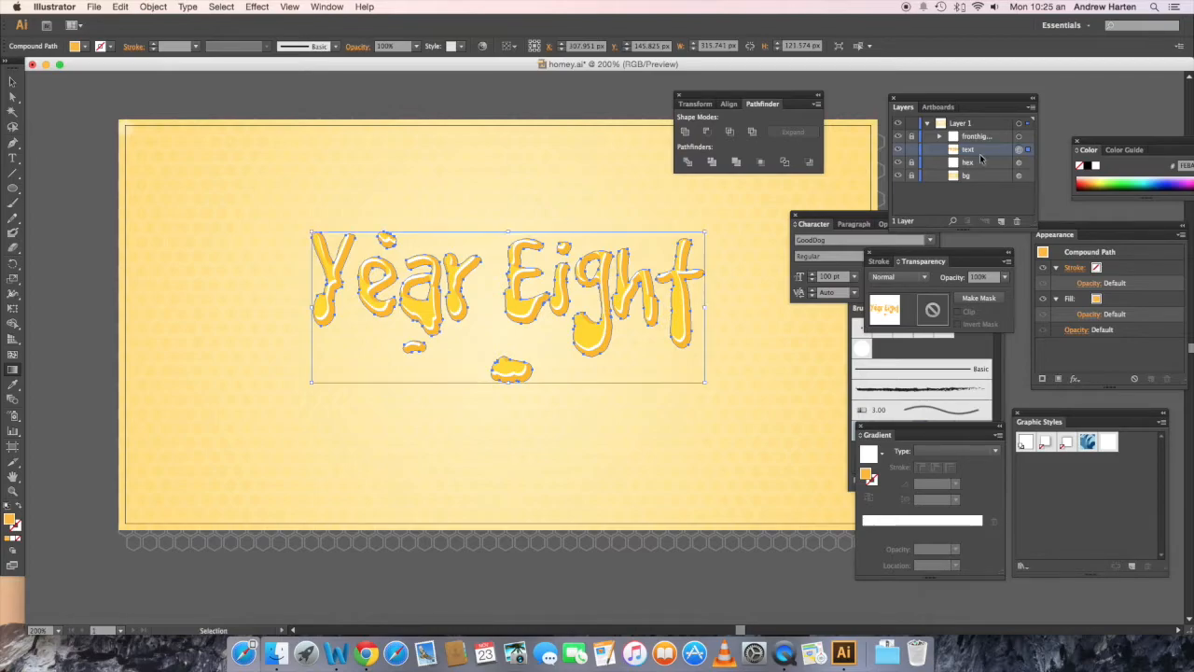
key("super+c")
key("super+f")
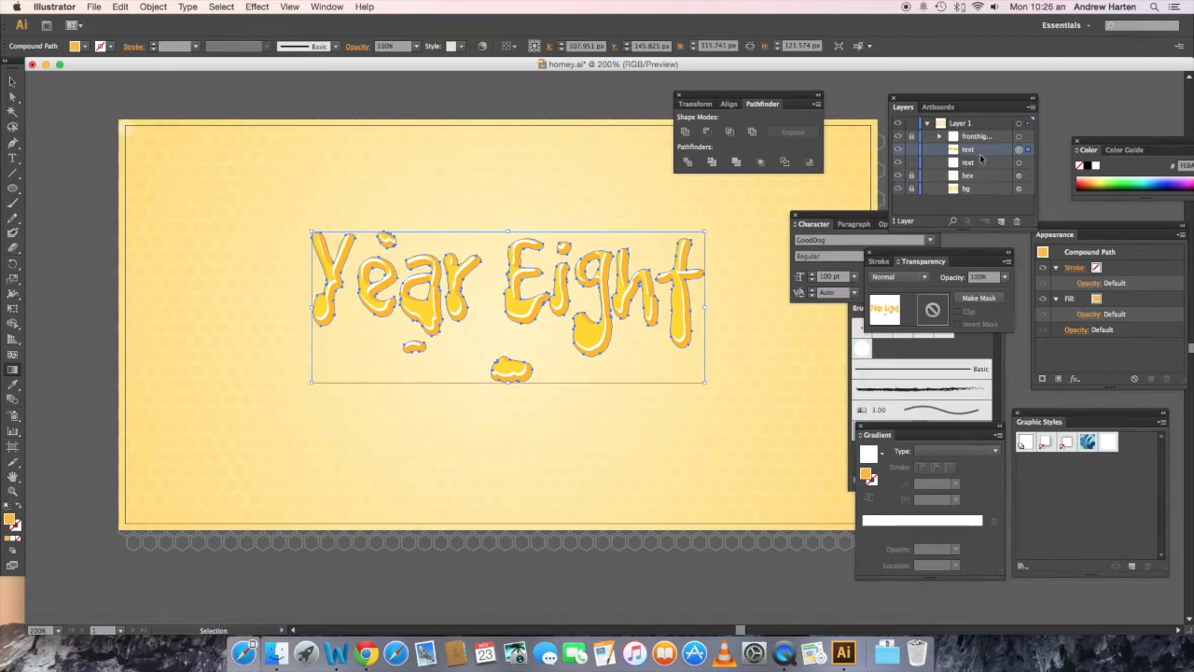
key("super+f")
key("g")
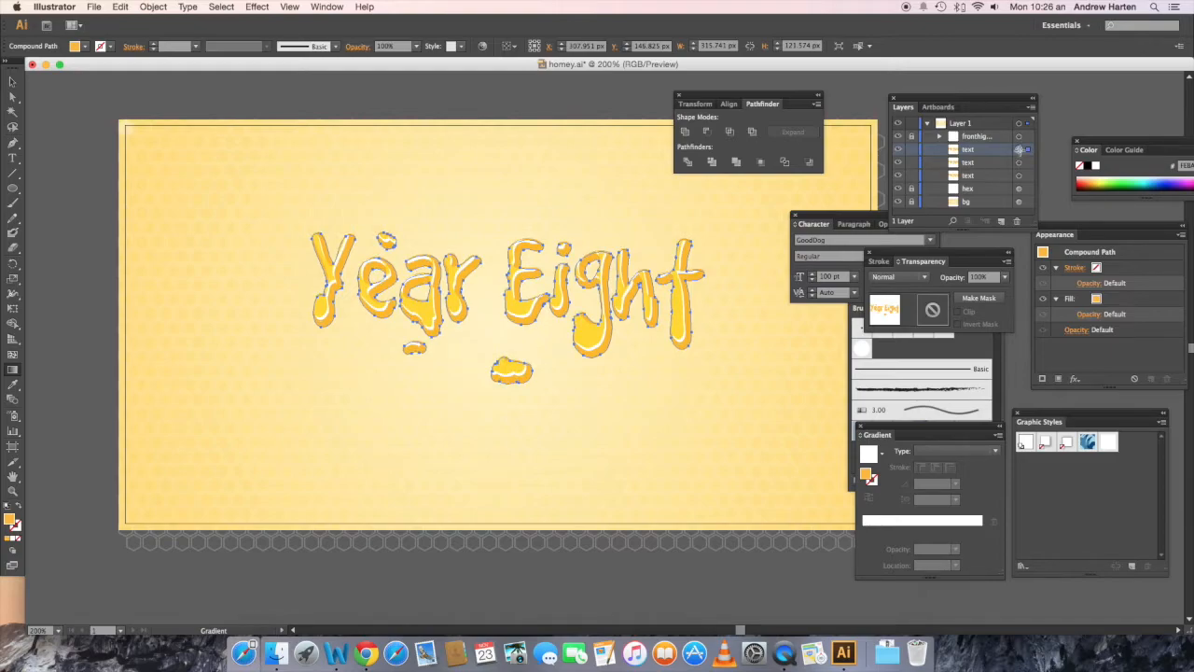
Step: Offset the topmost "text" copy 1 px down and 3 px left, and add the copy beneath it to the selection
key("Left")
key("Left")
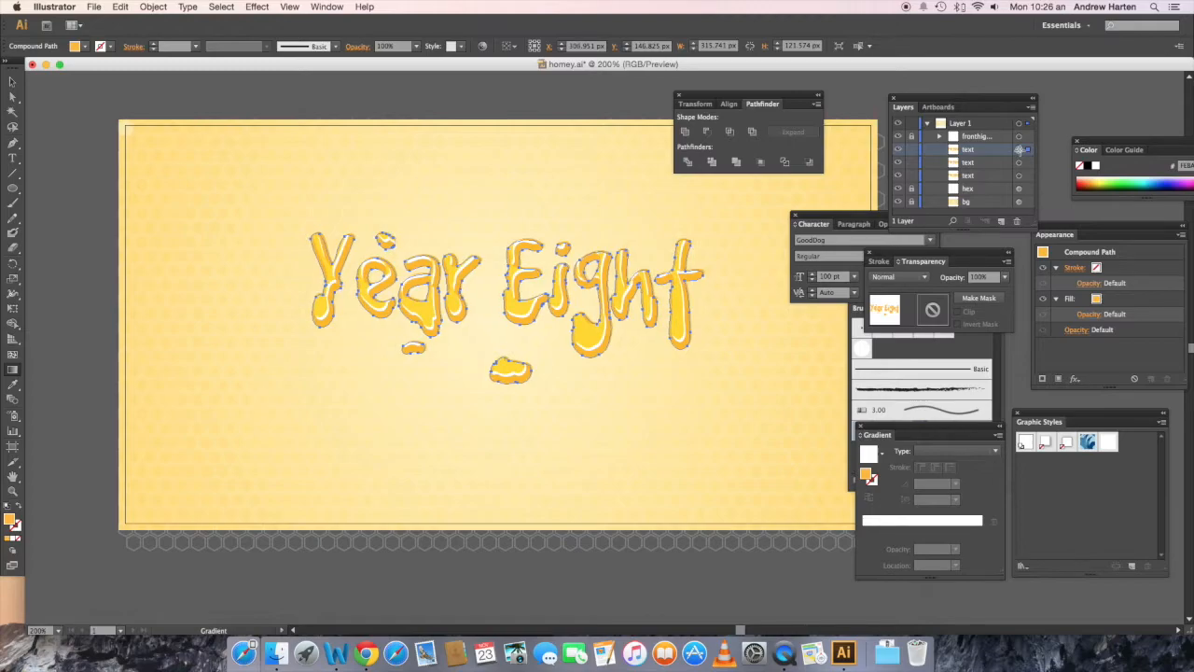
key("Left")
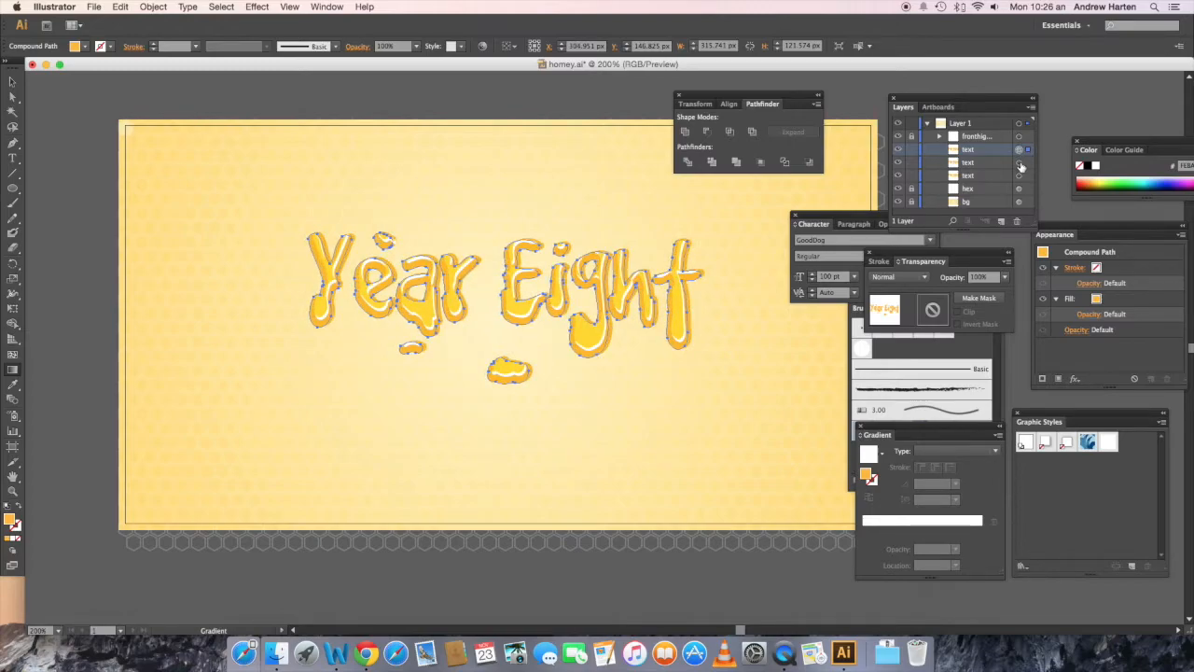
left_click(1019, 162, "shift")
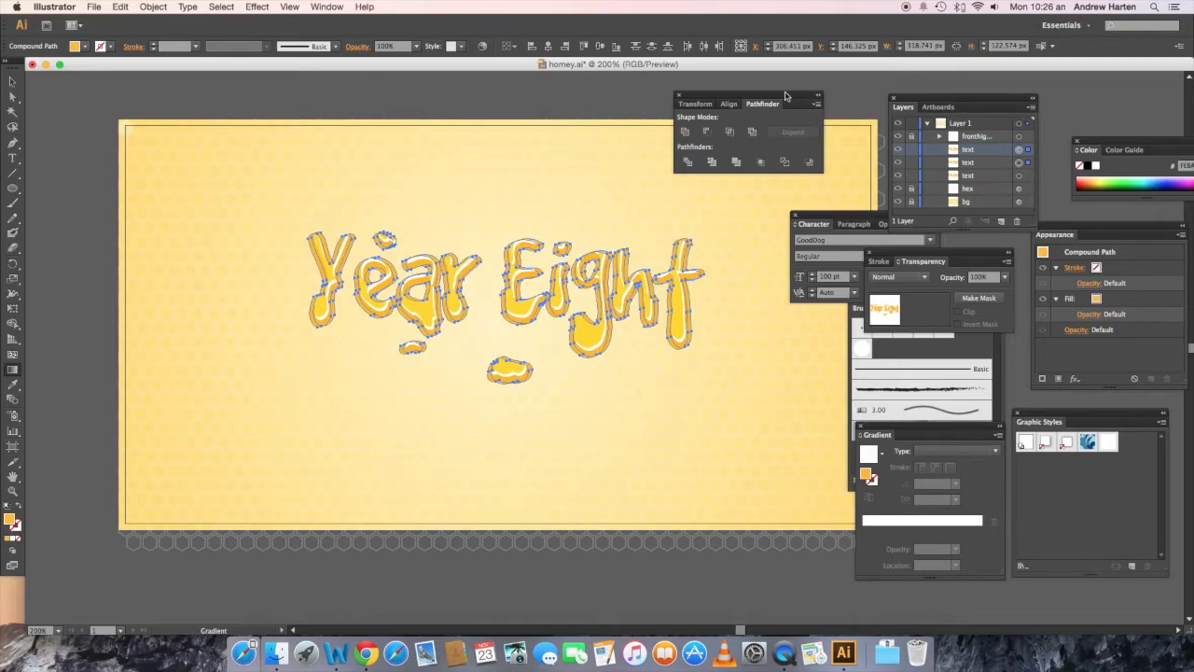
Step: Subtract the offset "text" copy from the copy beneath it with Minus Front and make the result a compound path
left_click(707, 132)
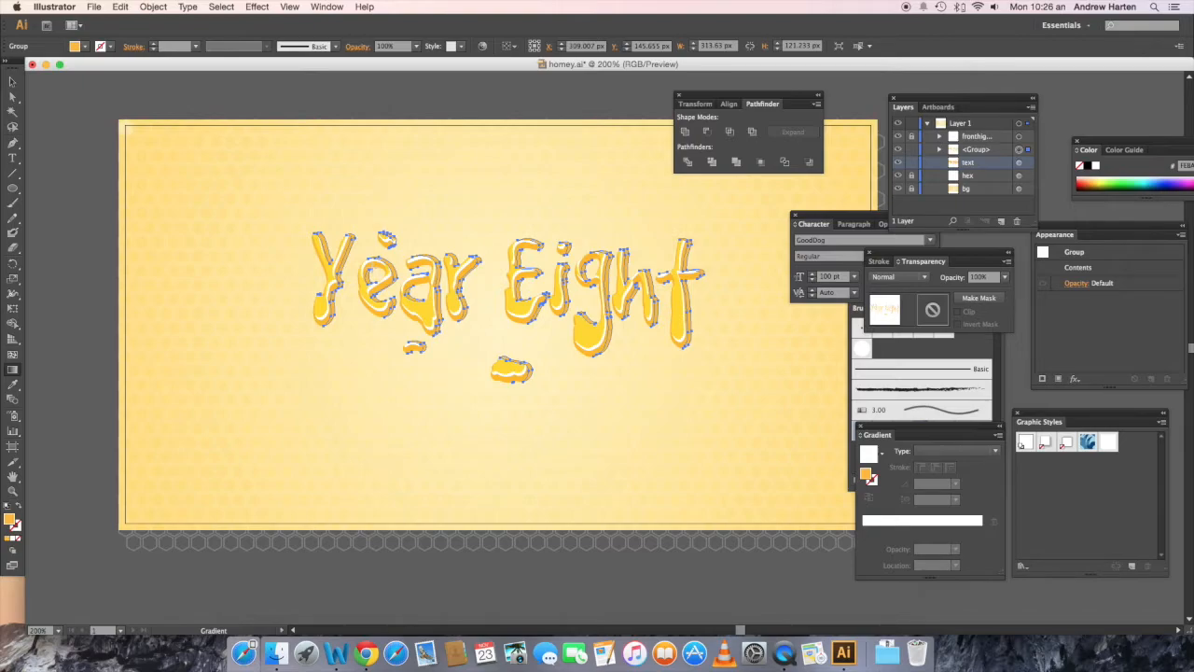
key("v")
key("super+8")
key("g")
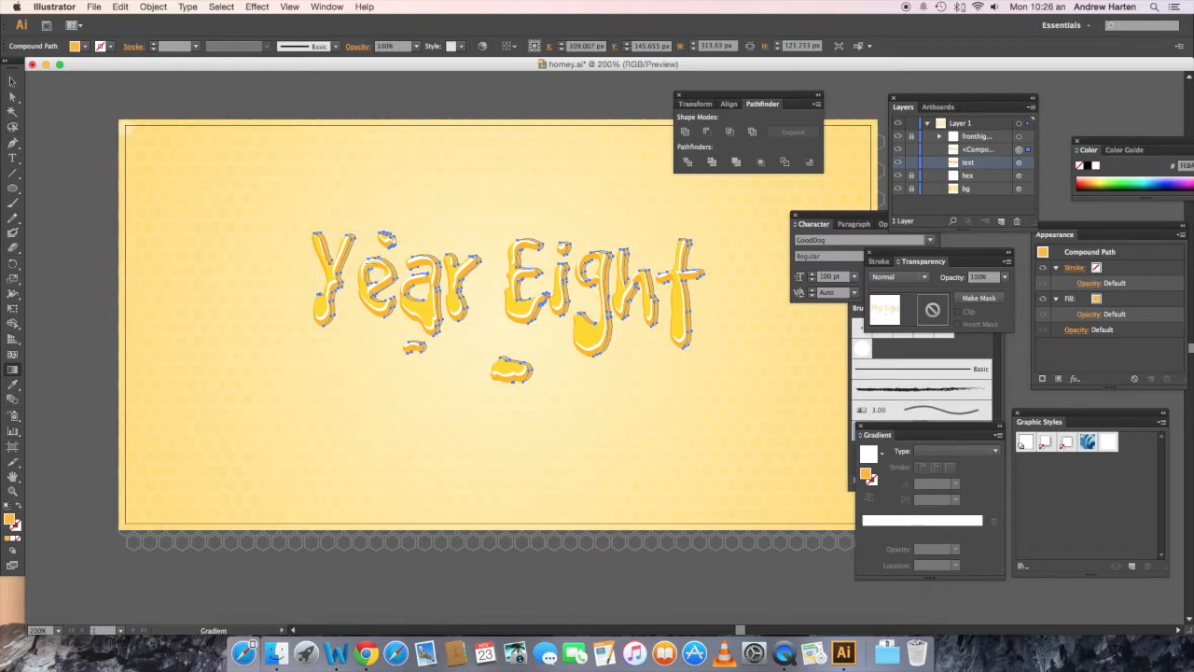
Step: Fill the new compound path with RGB 255, 131, 0 and set its opacity to 50%
left_click(85, 47)
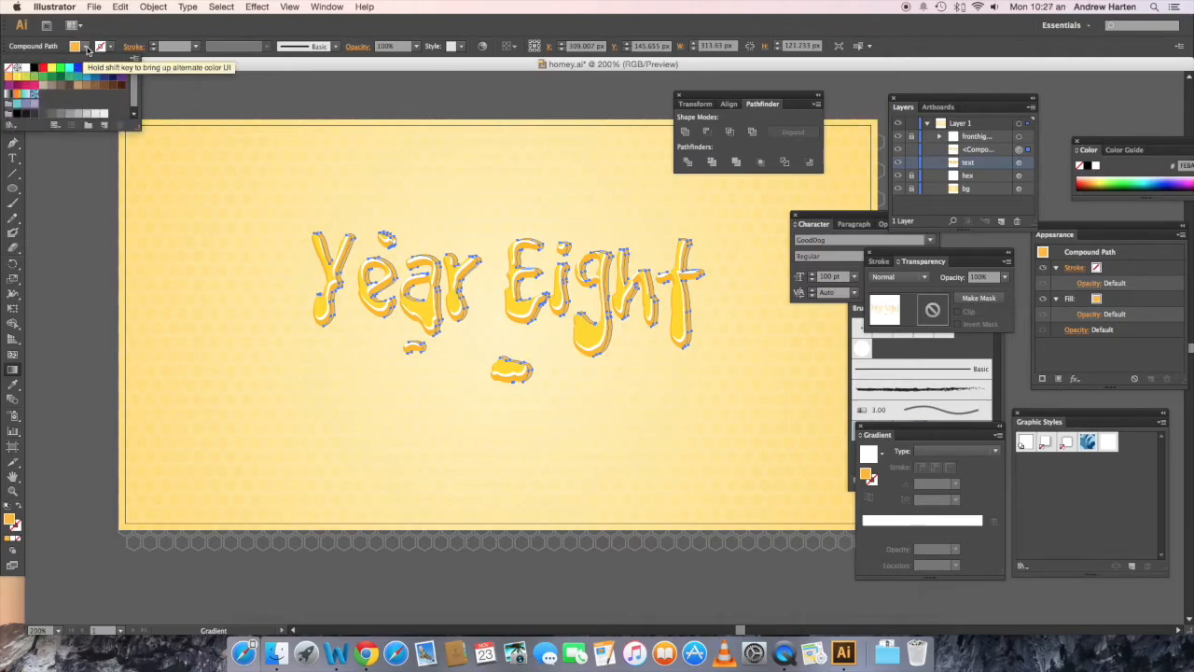
left_click(85, 47)
left_click(85, 46, "shift")
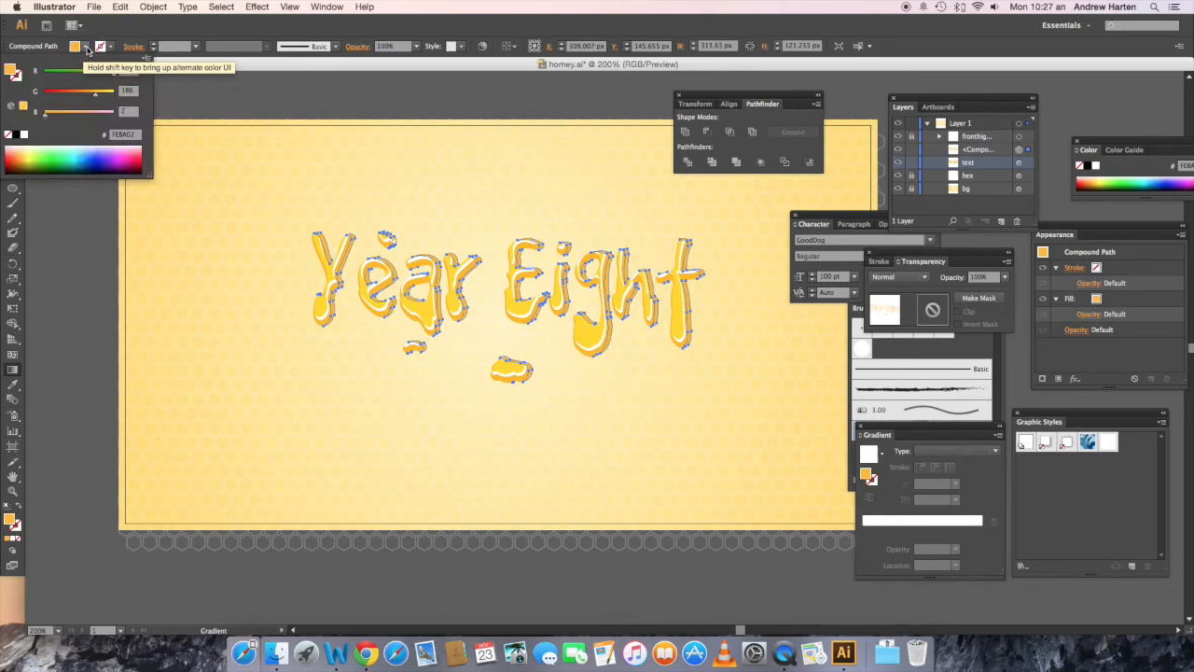
left_click(129, 70)
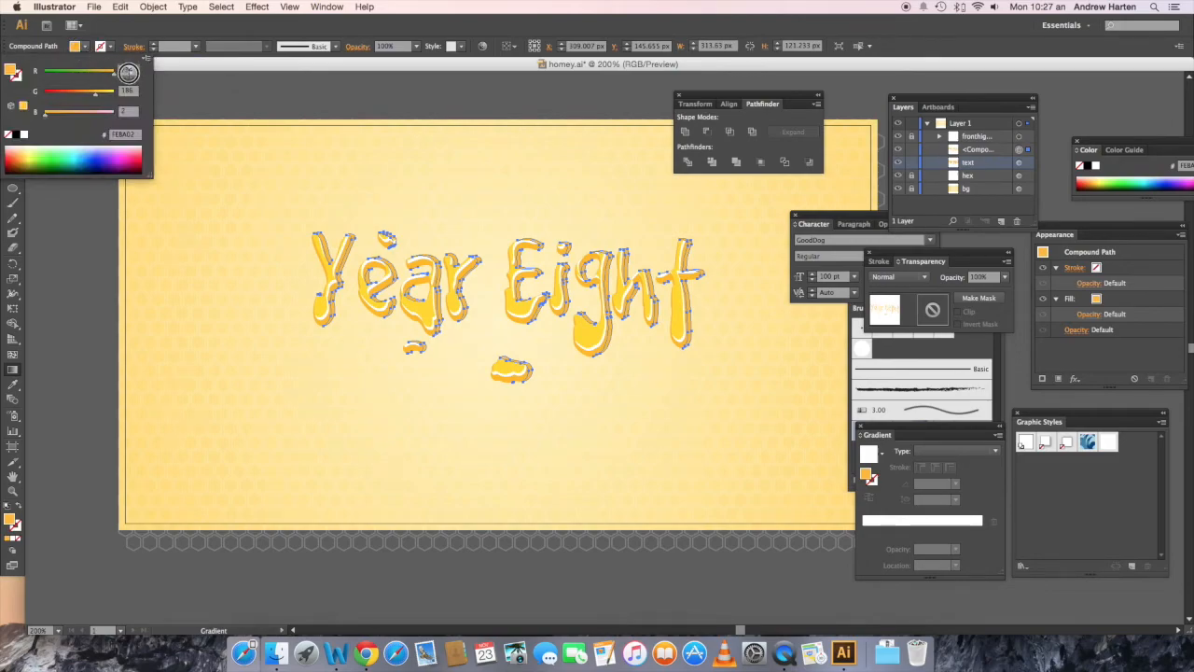
type("255")
left_click(134, 90)
type("135")
key("Tab")
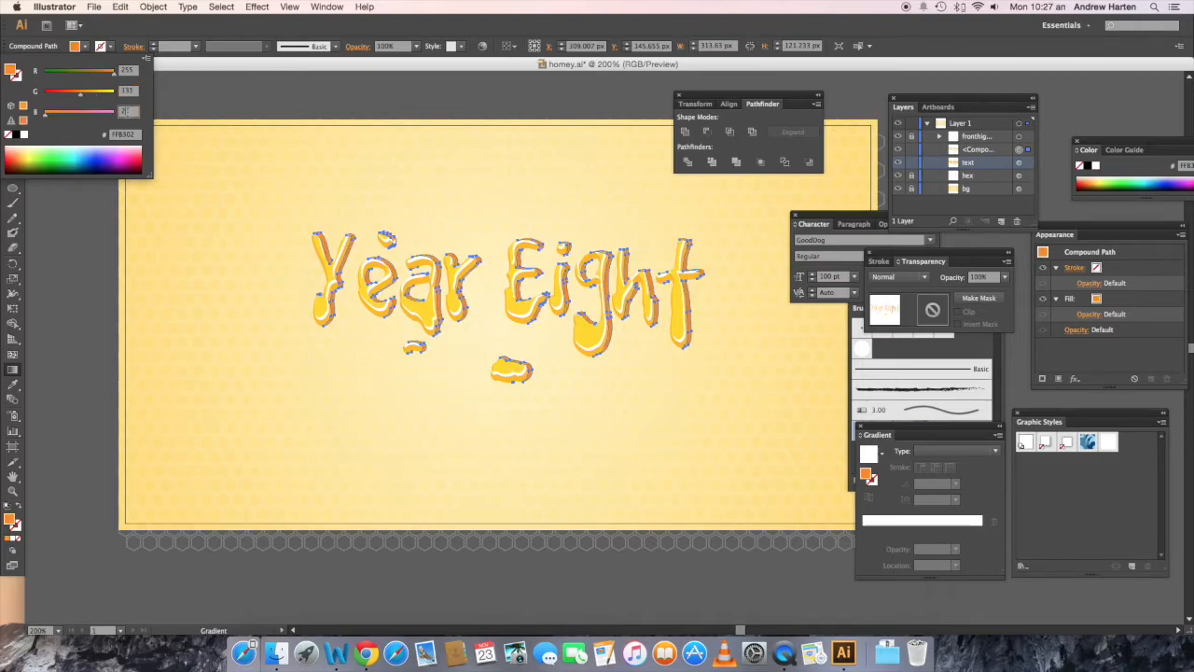
type("0")
key("Return")
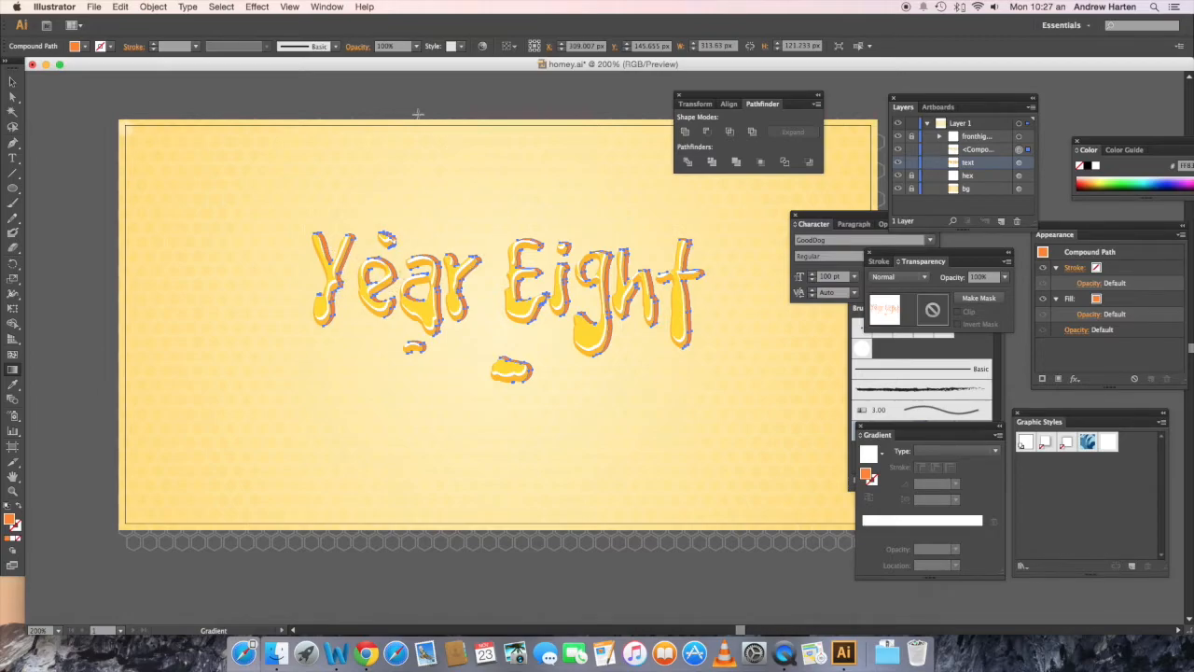
left_click(415, 47)
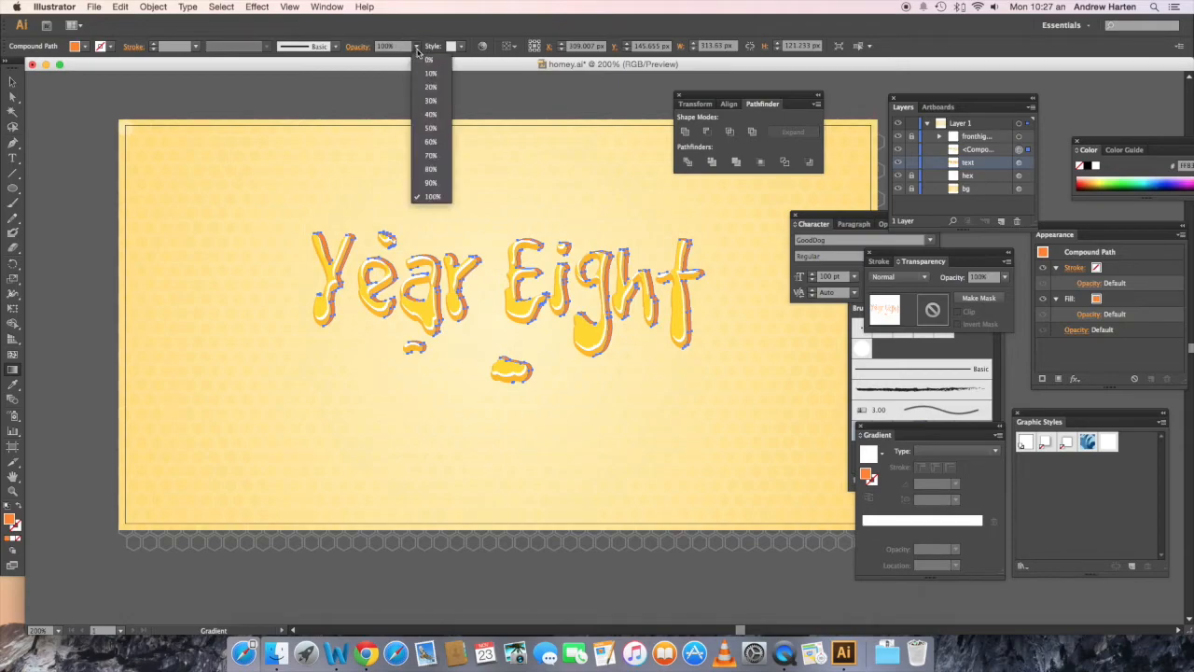
left_click(431, 129)
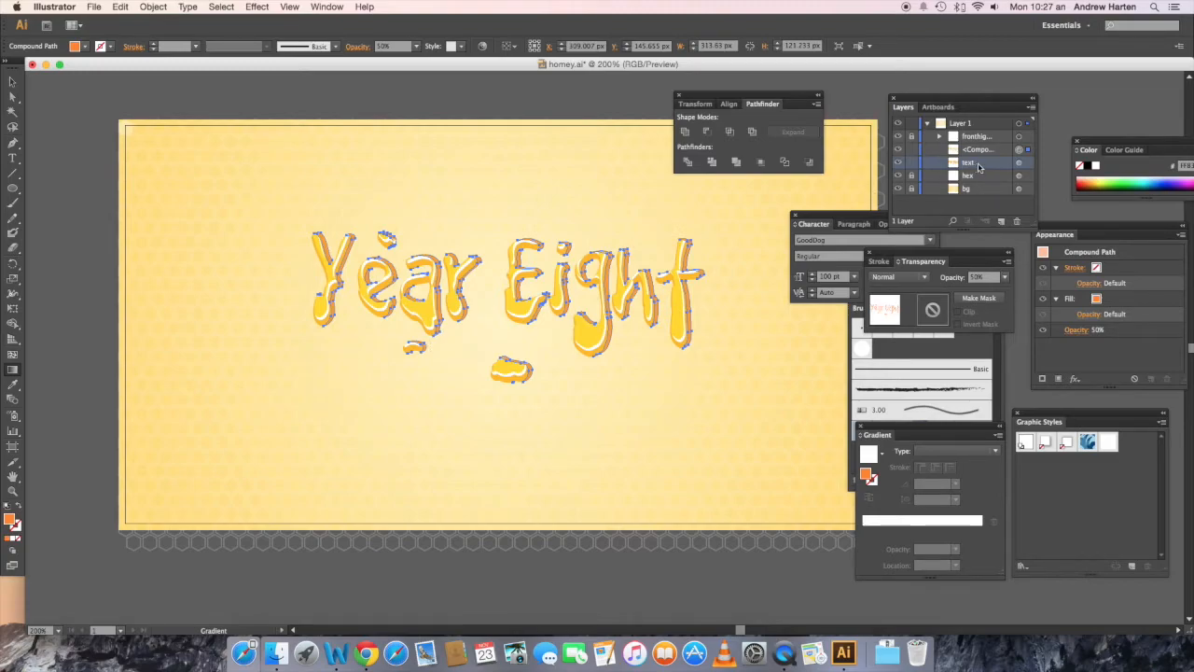
Step: Target the original "text" compound path in the layer list, copy it and paste two copies in front
left_click(1020, 165)
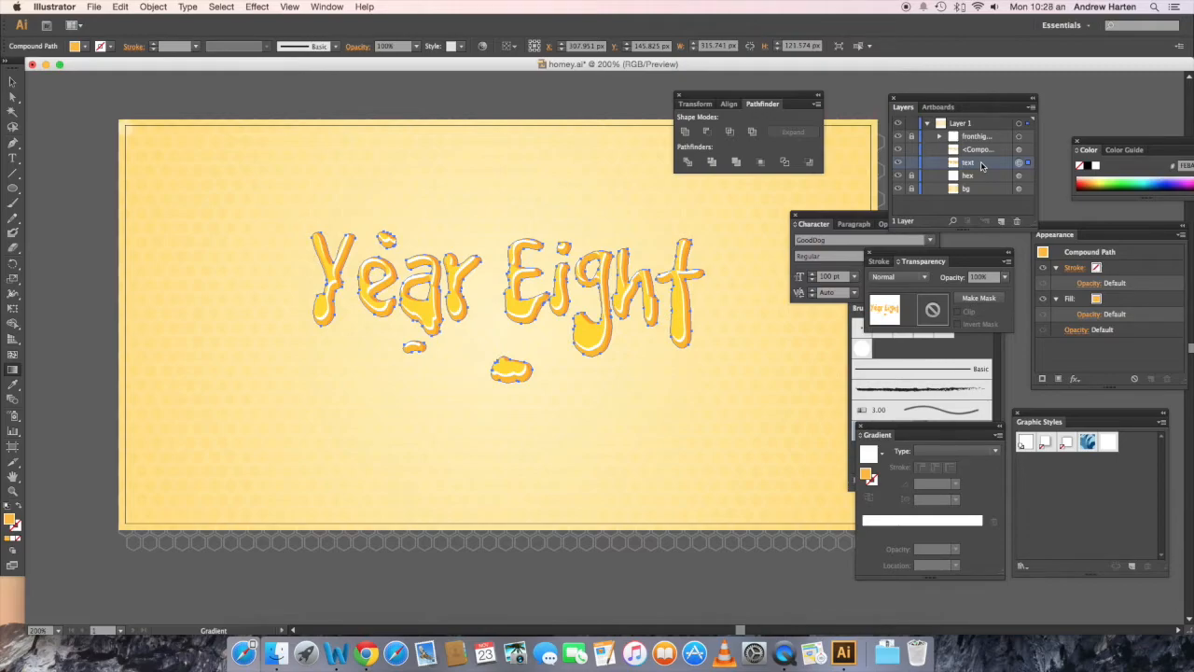
key("v")
key("super+c")
key("super+f")
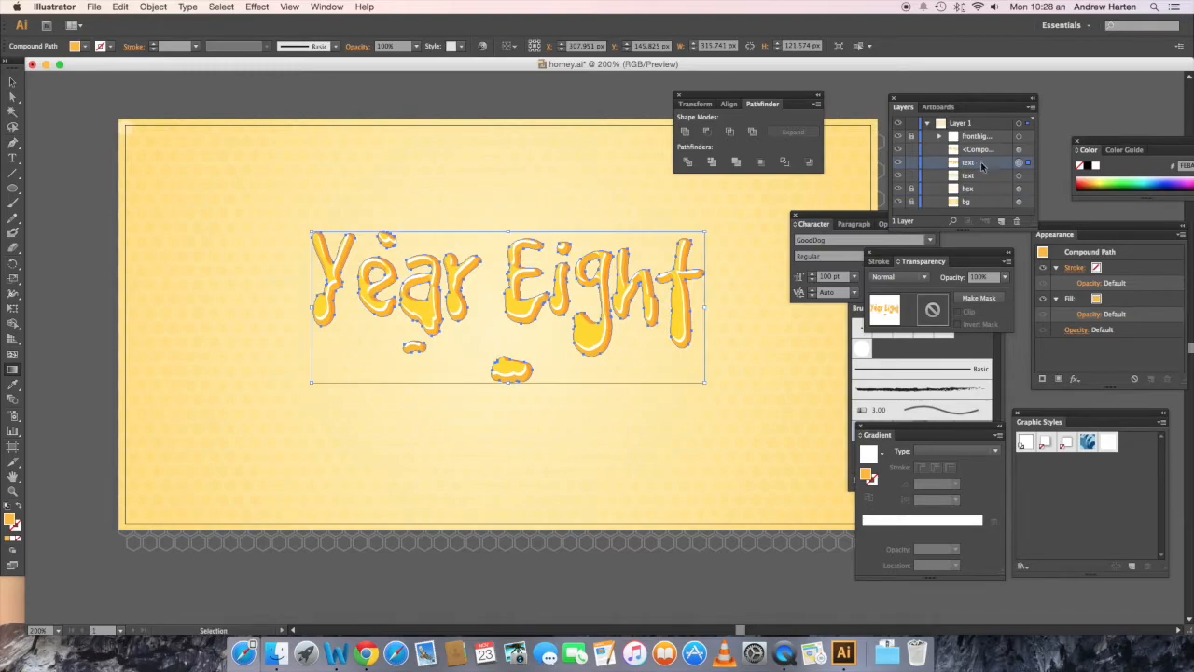
key("super+f")
Step: Offset the topmost "text" copy 1 px up and 3 px right
key("g")
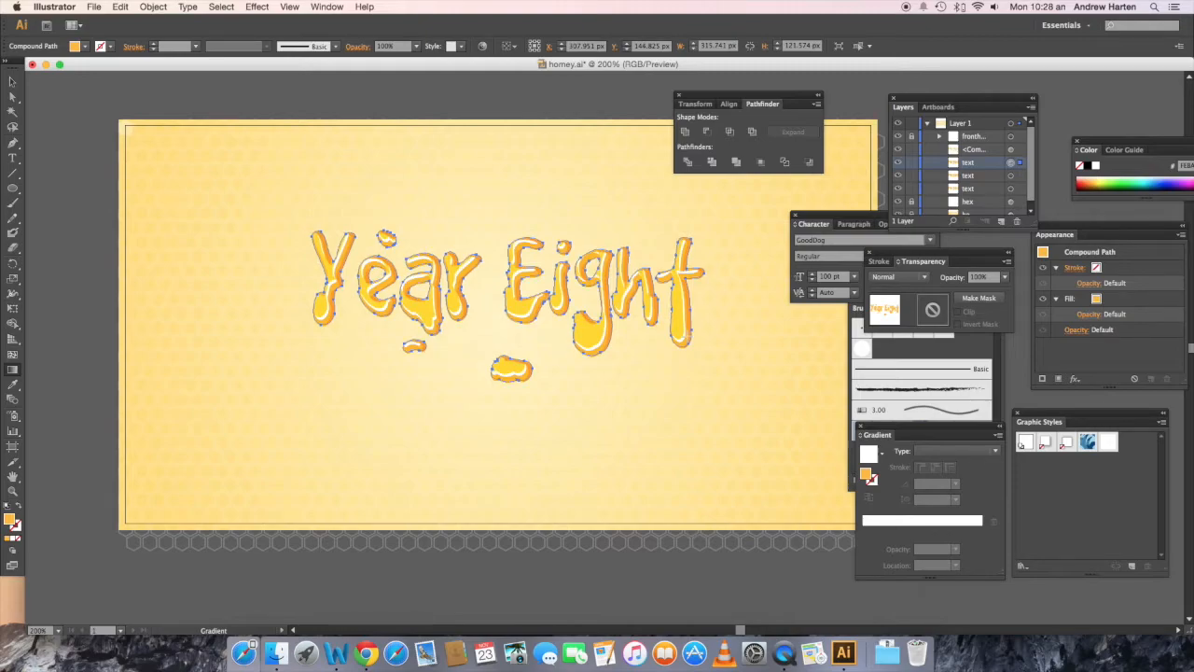
key("Right")
key("Right")
key("Right")
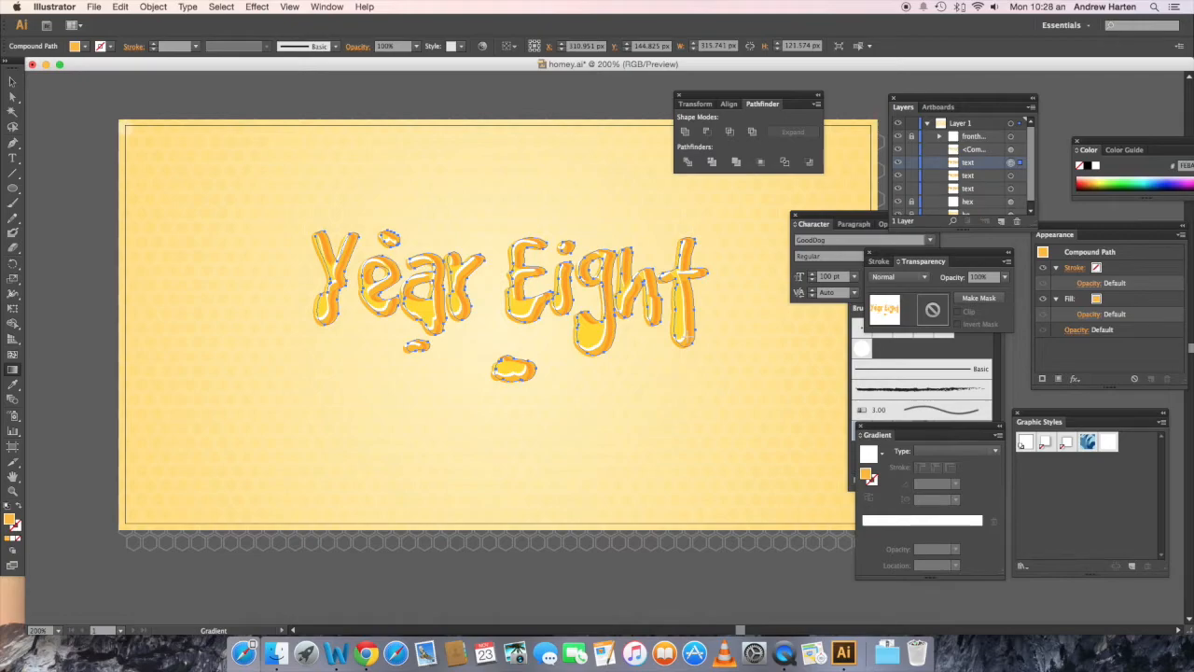
Step: Subtract the up-and-right offset copy from the "text" copy beneath it with Minus Front and turn the resulting group into a compound path
left_click(1011, 178, "shift")
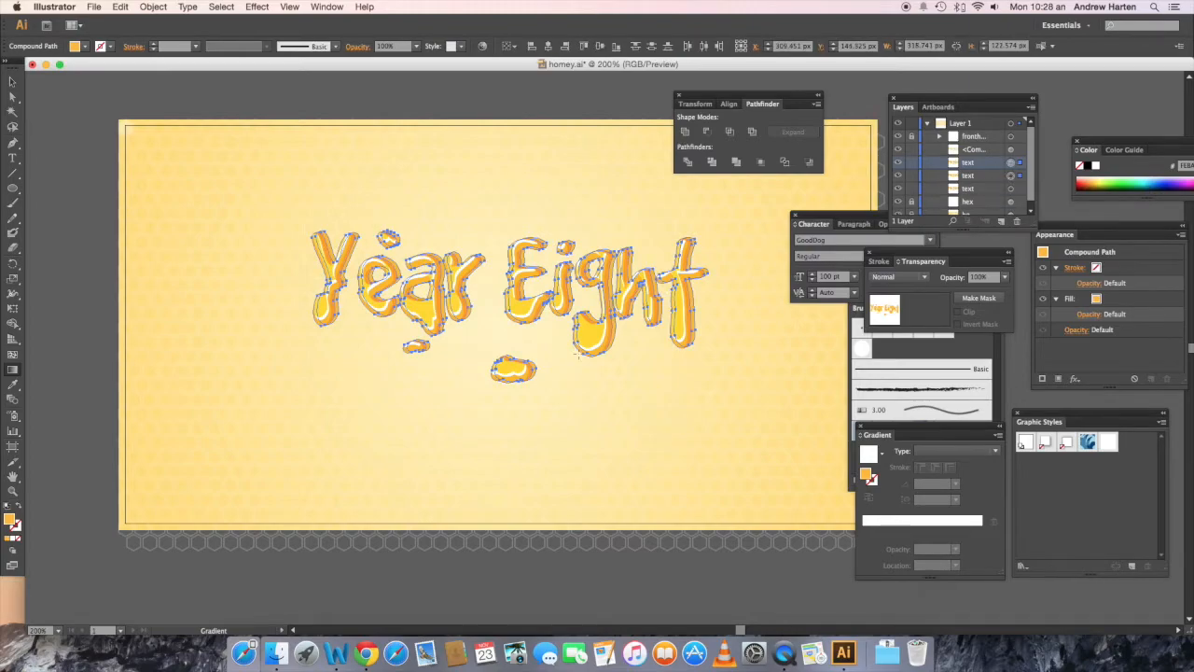
left_click(707, 136)
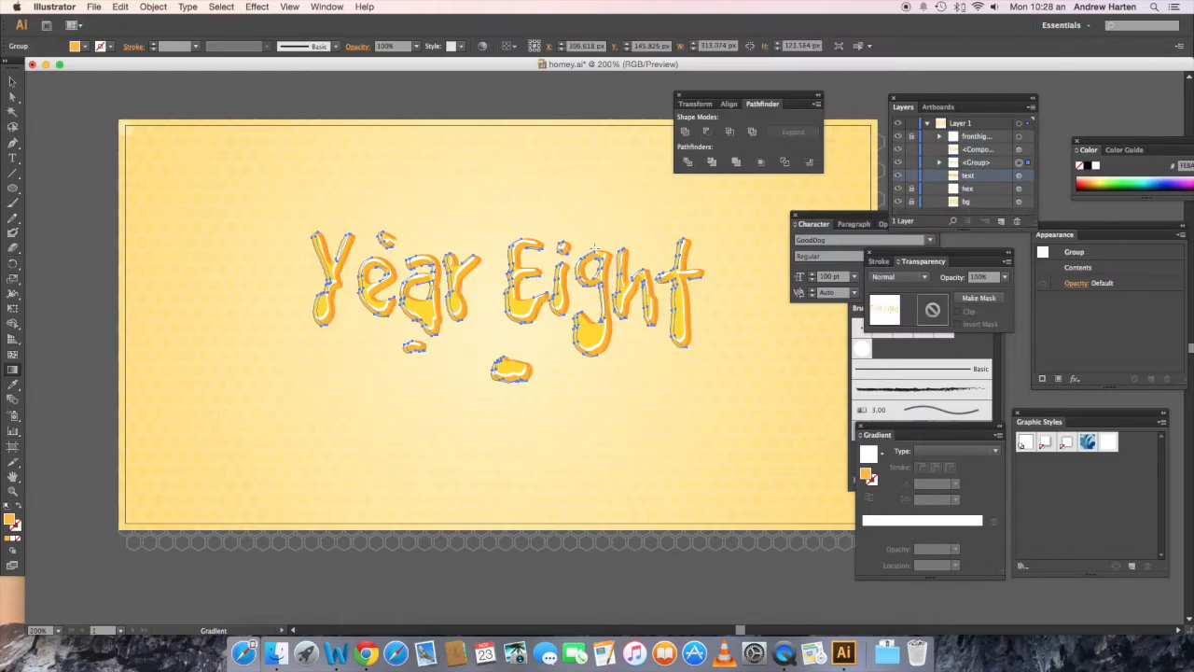
key("v")
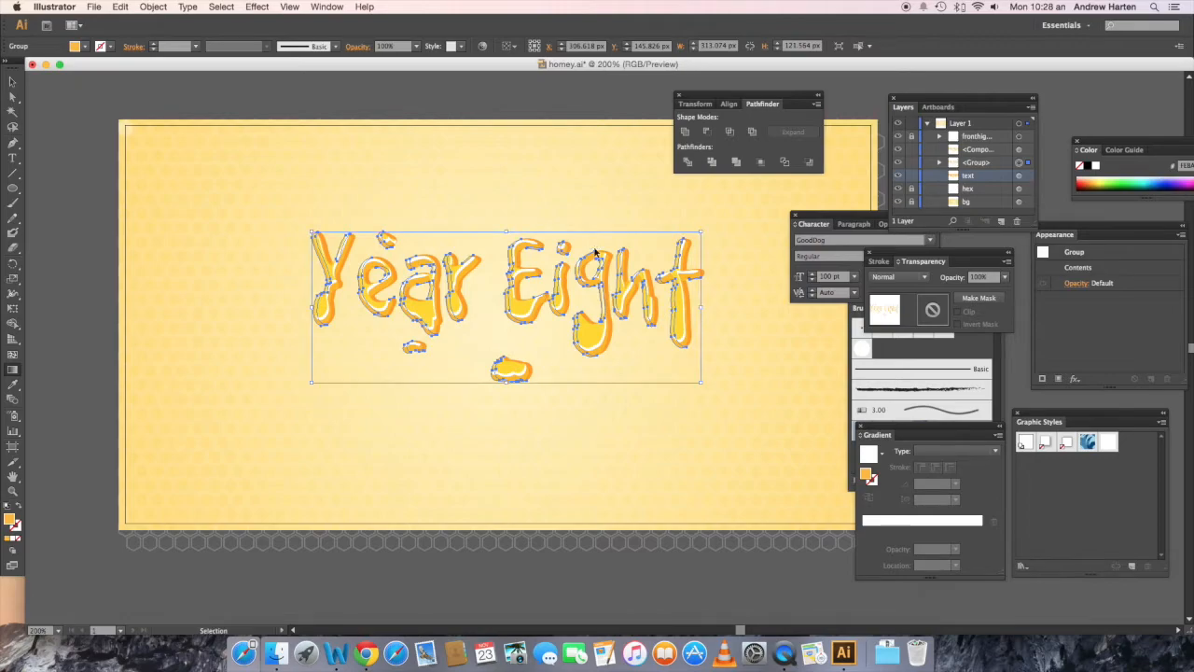
key("super+8")
key("g")
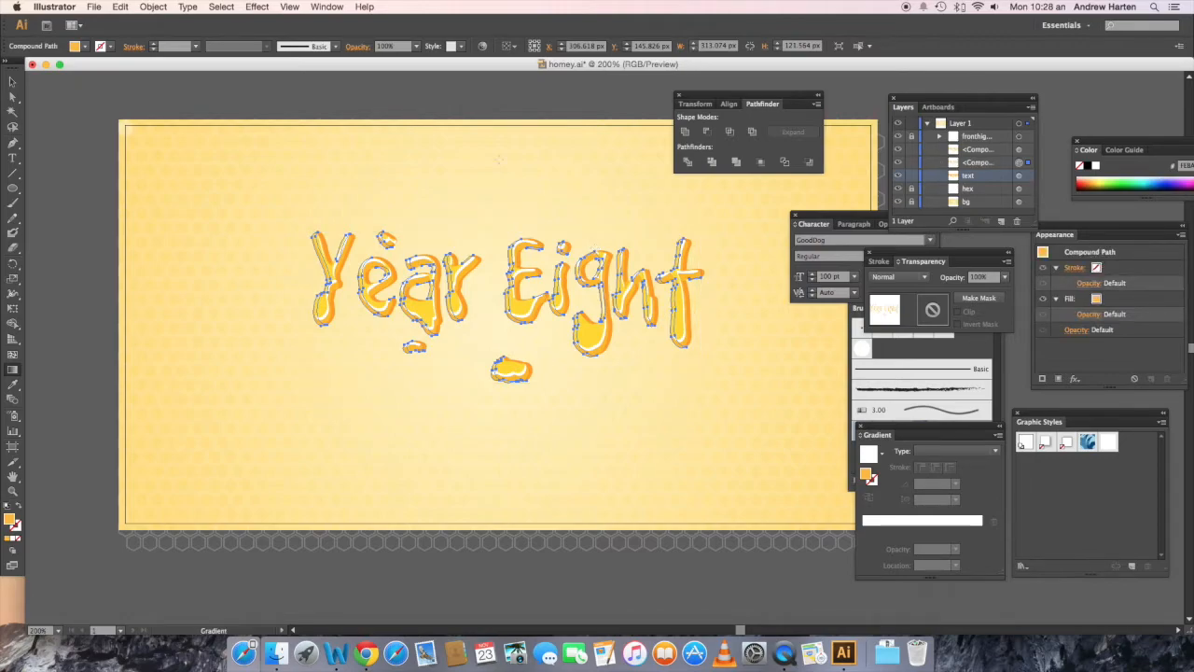
Step: Set the new compound path's fill to red 179 and green 71, adjust its blue value, and set its opacity to 50%
left_click(86, 51, "shift")
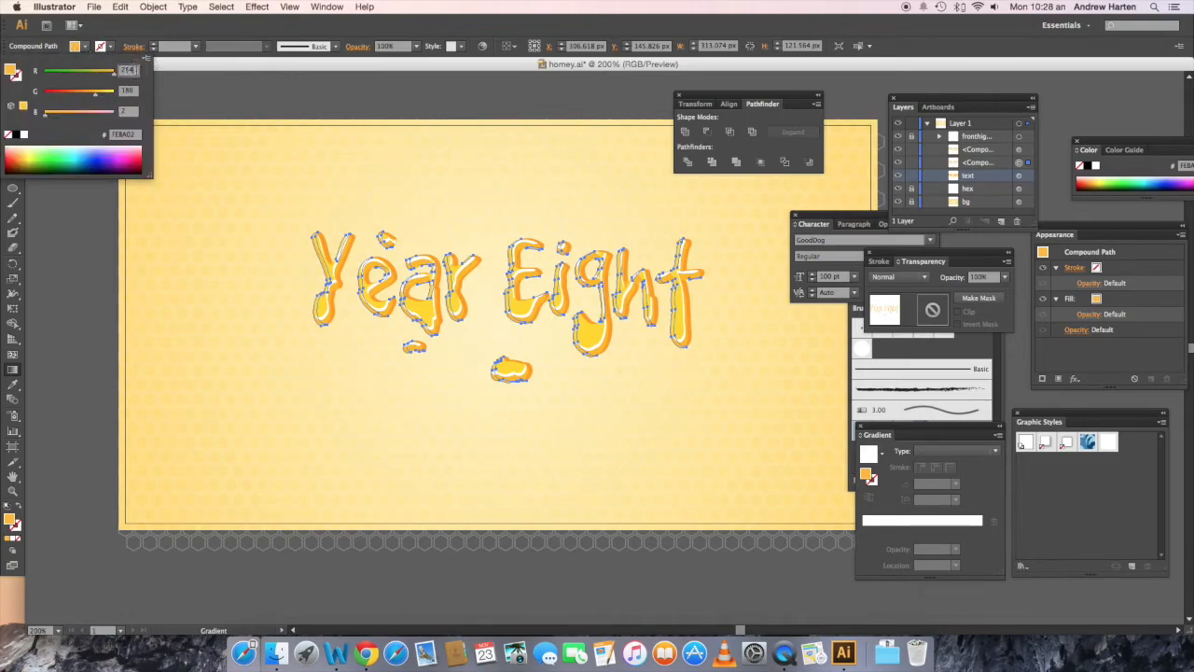
key("BackSpace")
key("BackSpace")
type("179")
key("Tab")
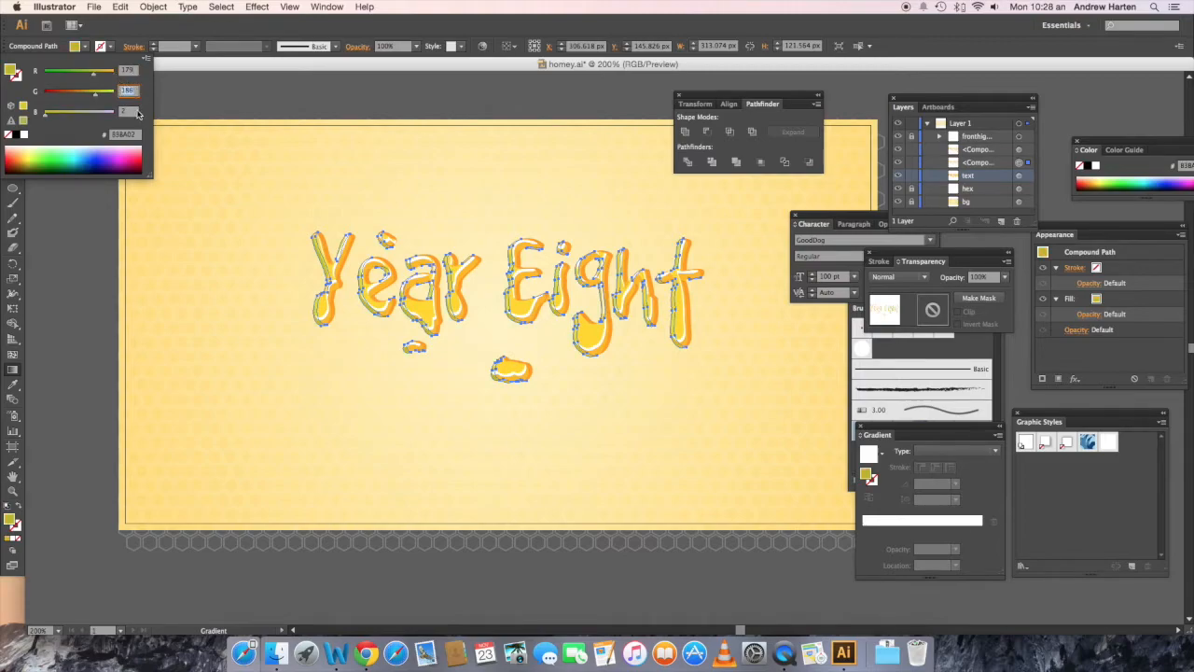
type("71")
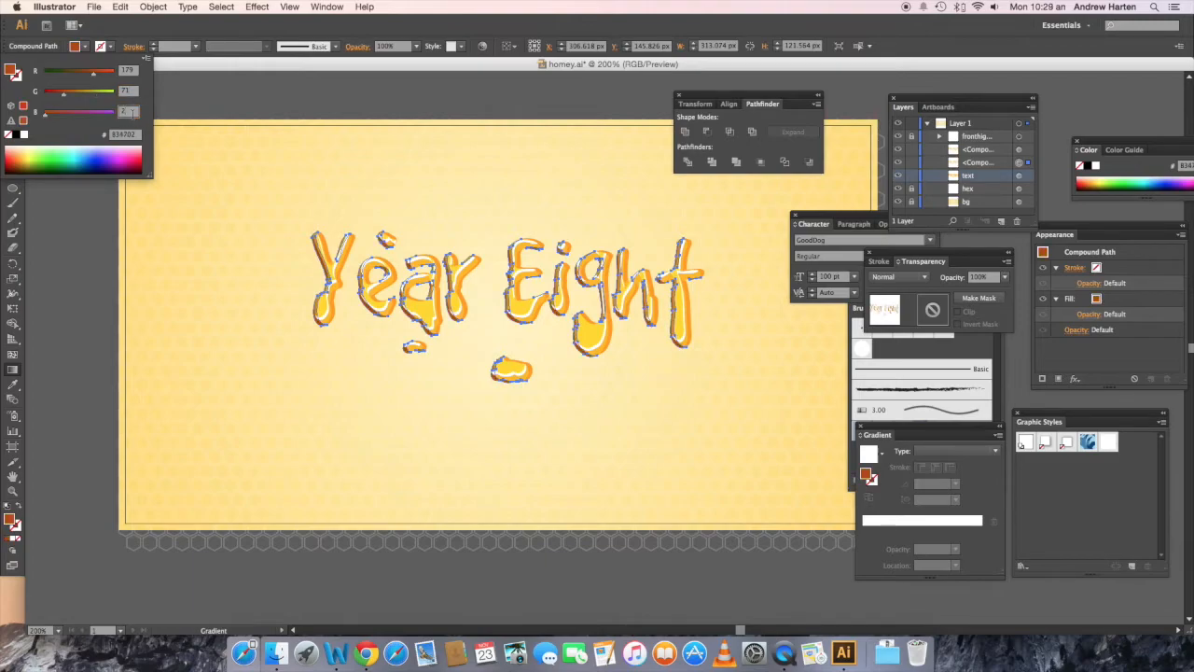
key("BackSpace")
key("Return")
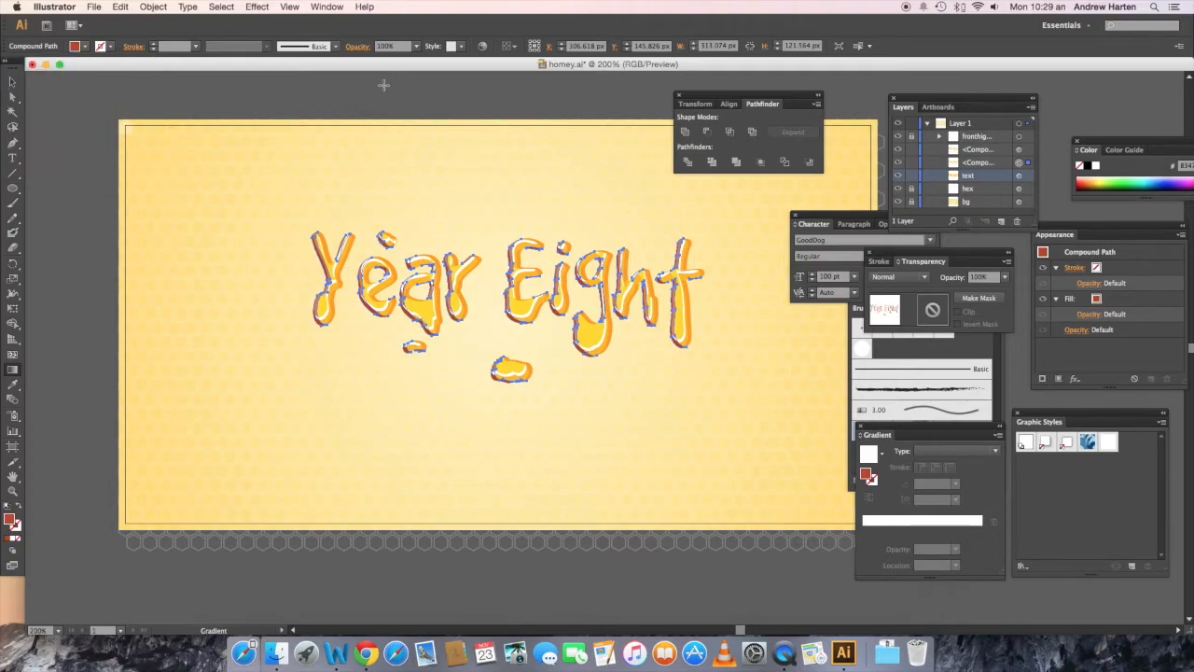
left_click(416, 46)
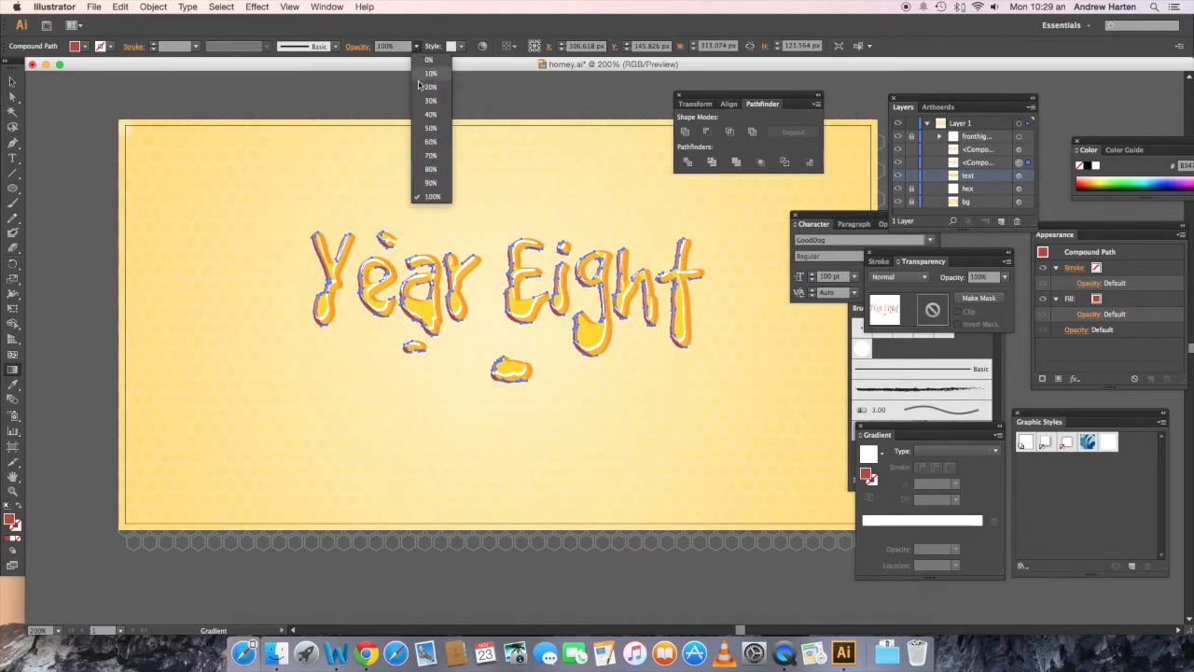
left_click(431, 129)
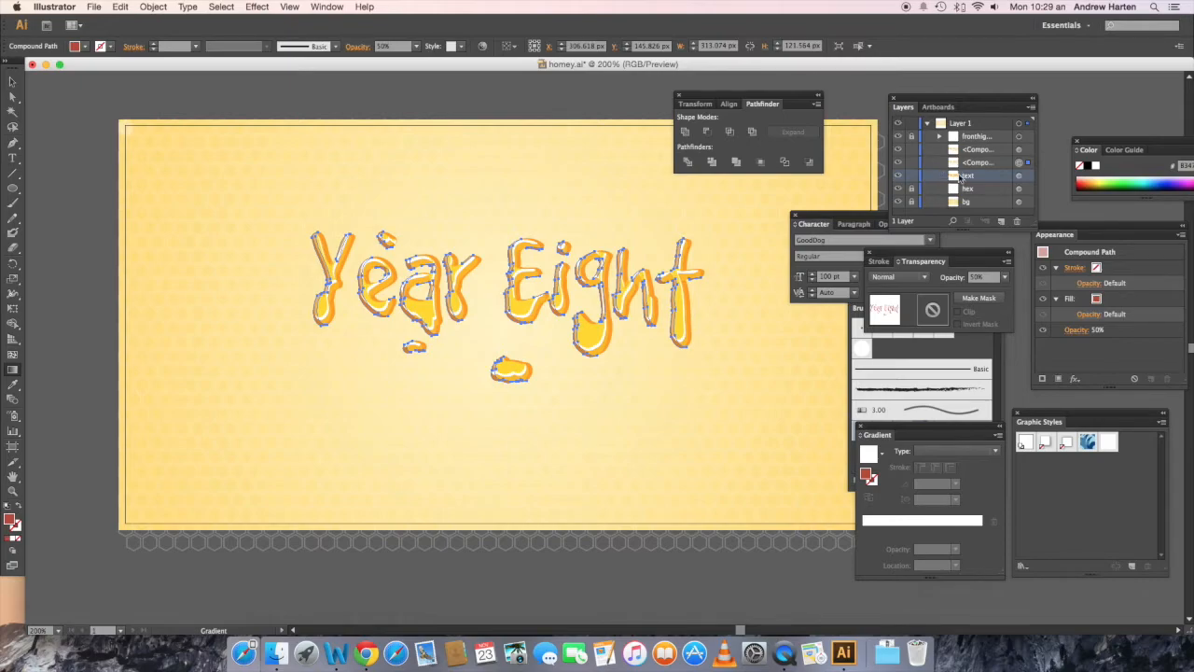
Step: Paste two more copies of the "text" compound path in front of it and offset the topmost 1 px up and 1 px left
left_click(1016, 177)
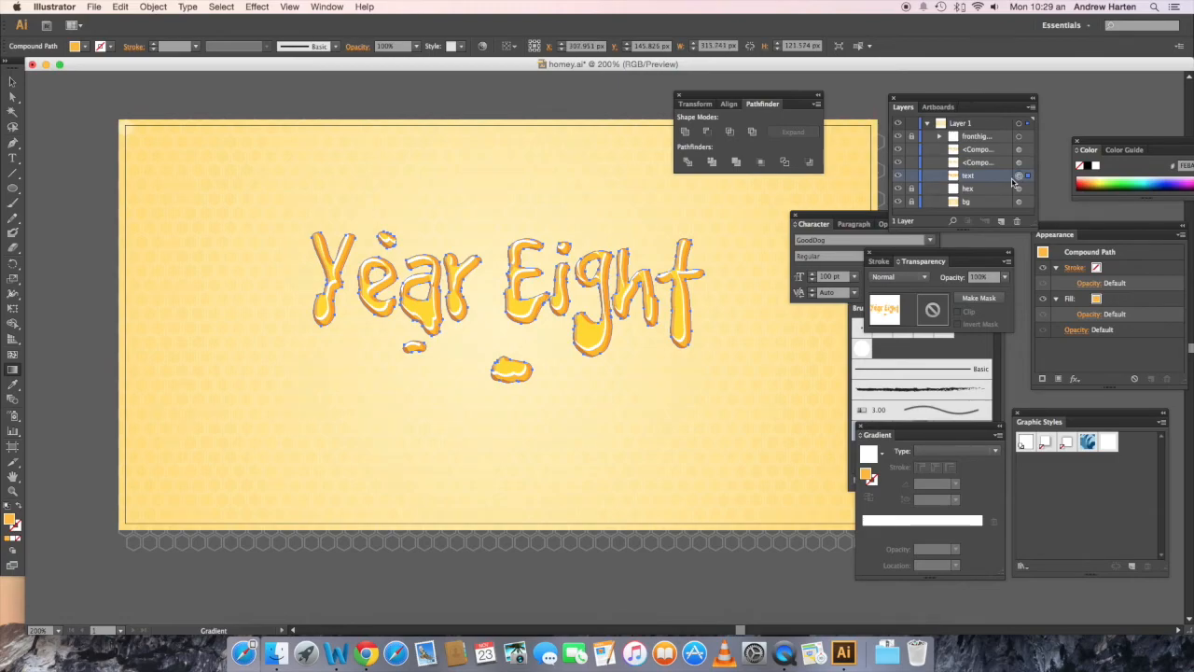
key("v")
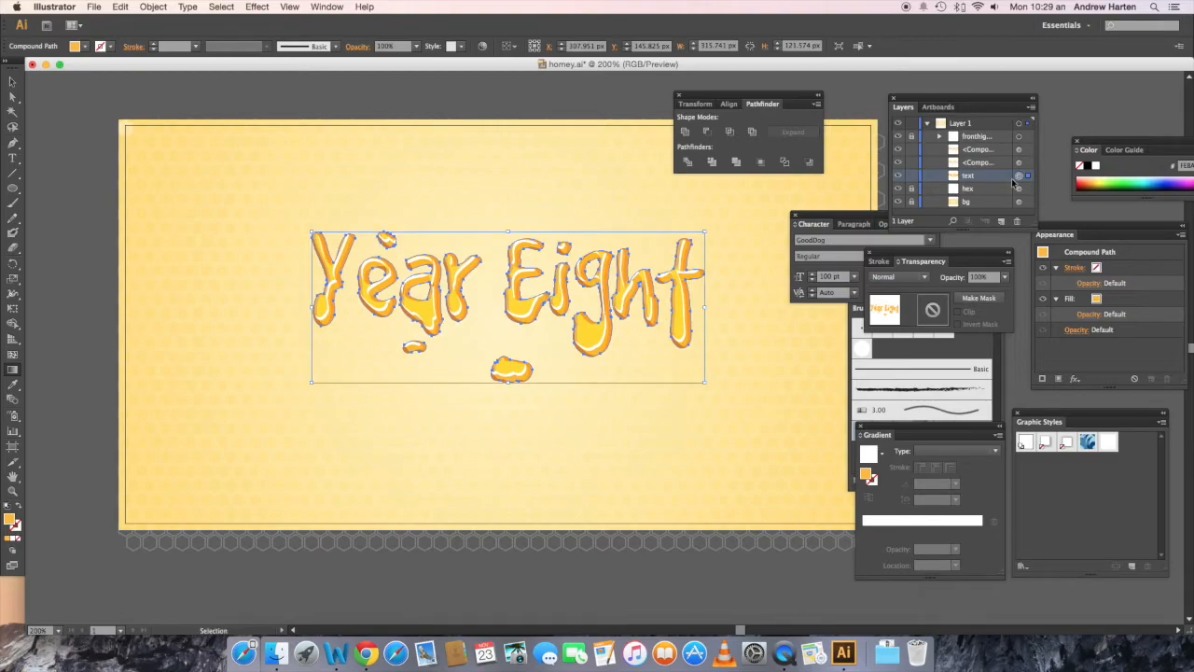
key("super+f")
key("super+f")
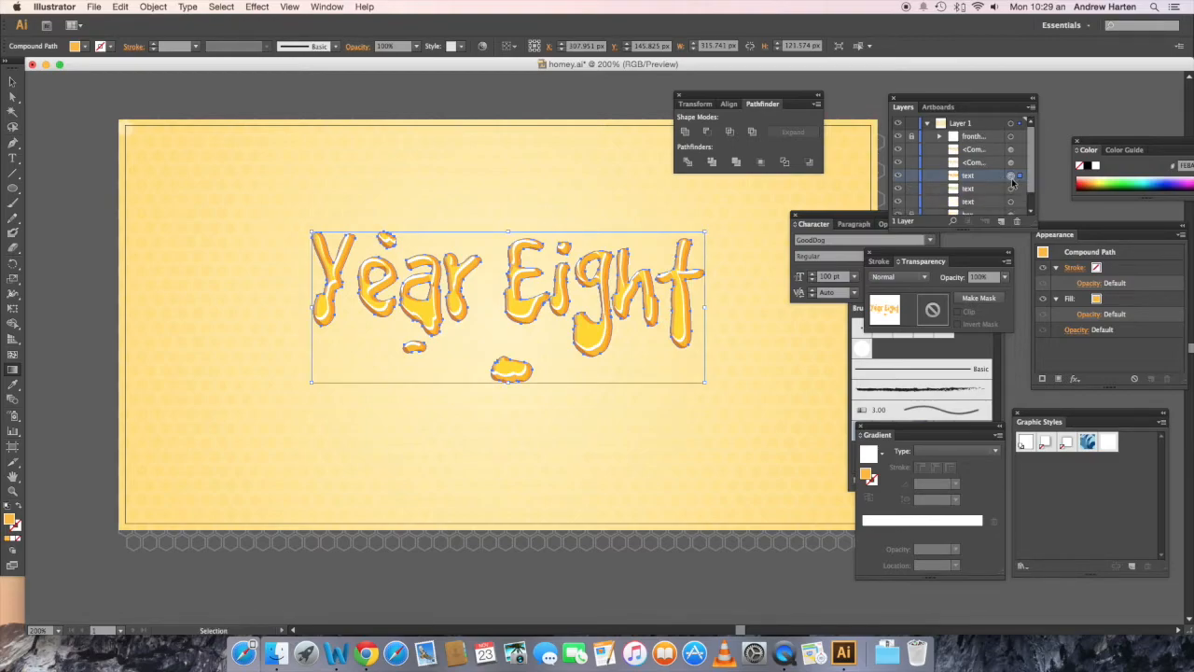
key("g")
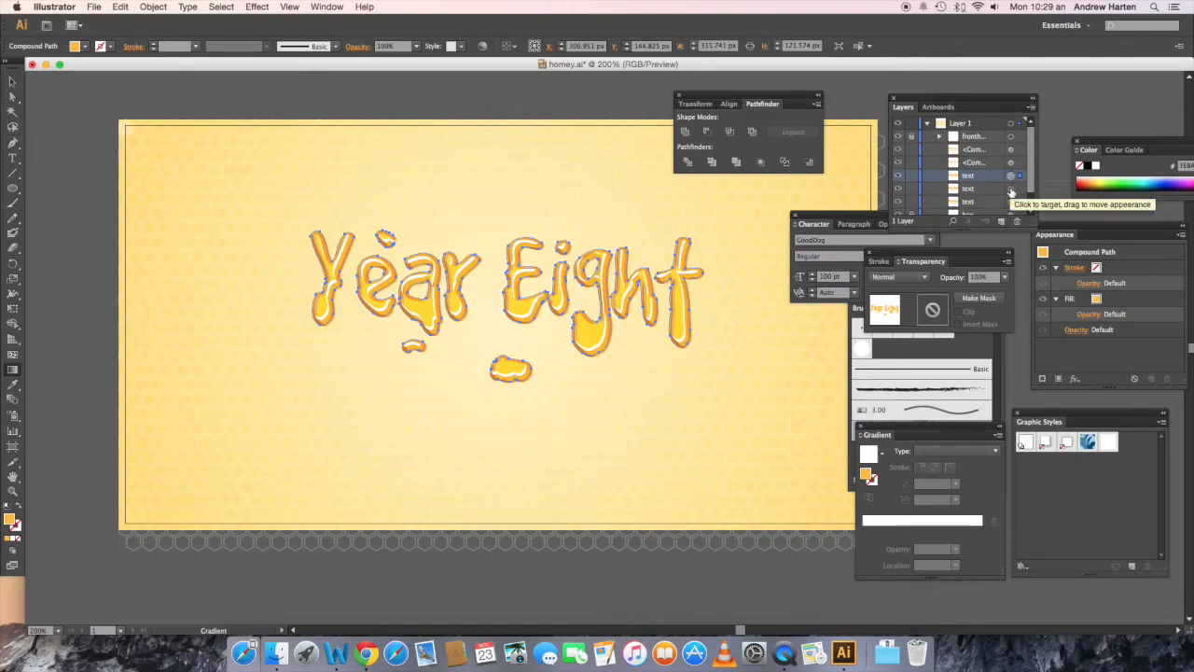
Step: Subtract the up-and-left offset copy from the "text" copy below using Minus Front and convert the leftover slivers to one compound path
left_click(1011, 190, "shift")
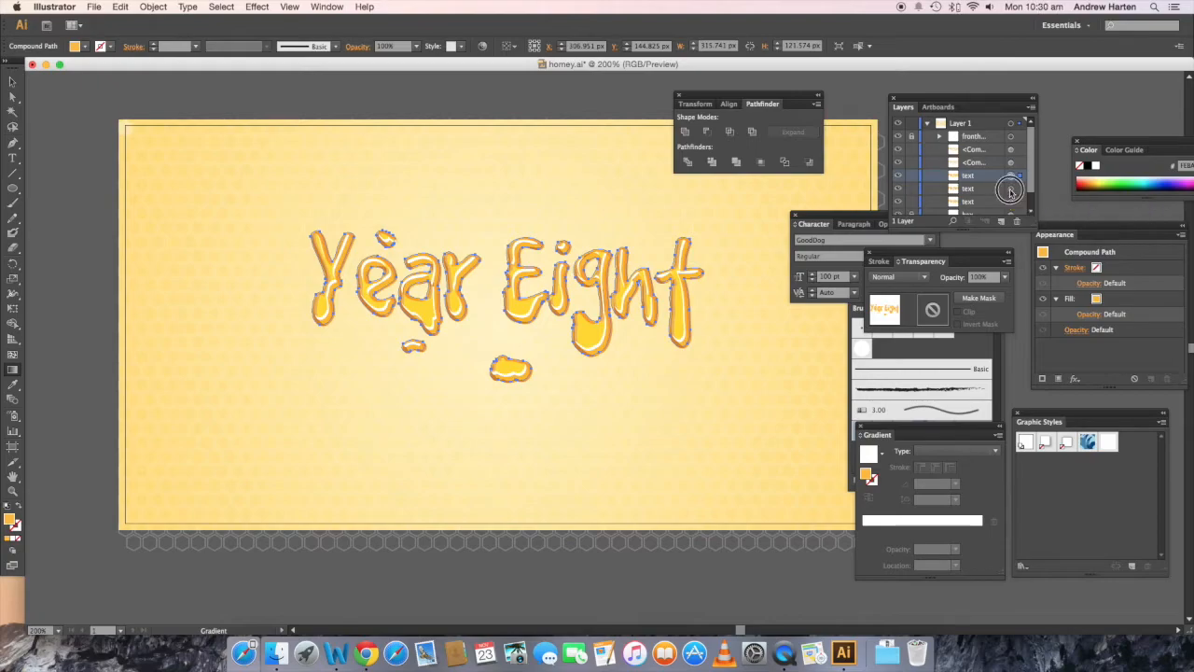
left_click(706, 135)
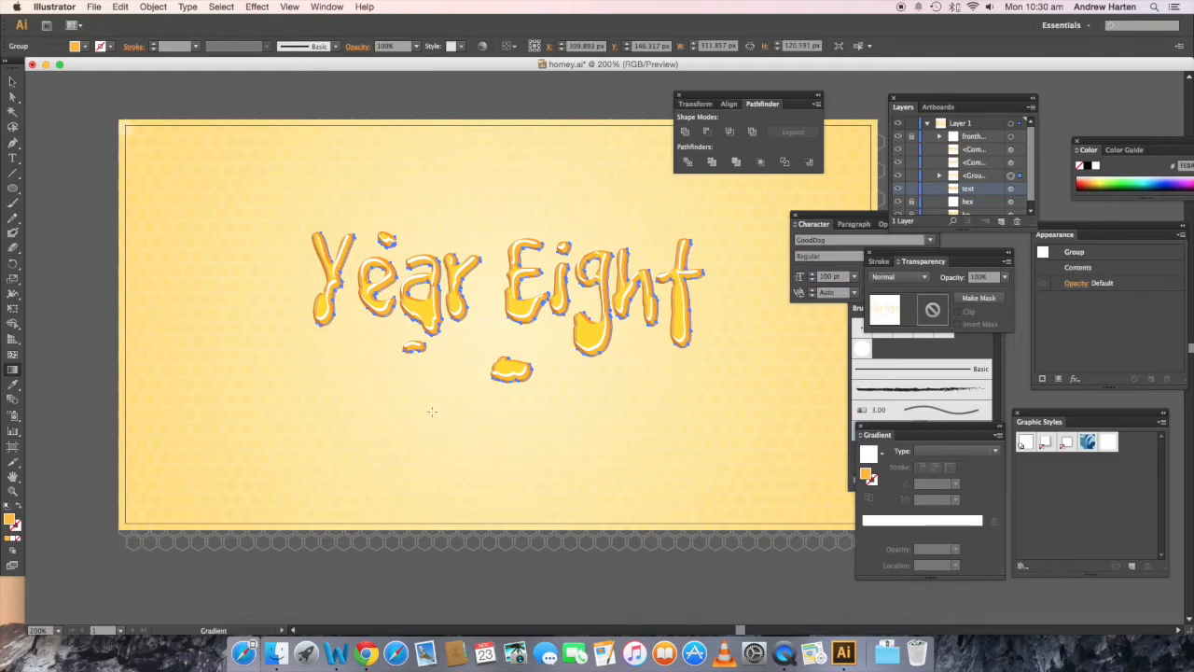
key("v")
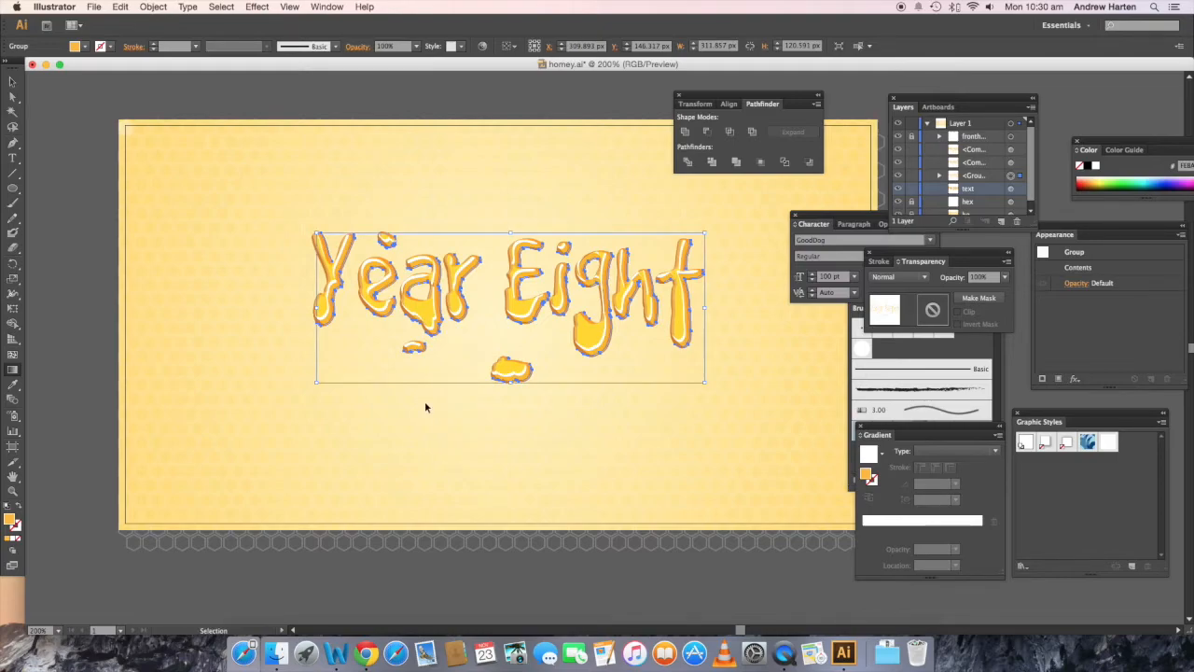
key("super+shift+g")
key("g")
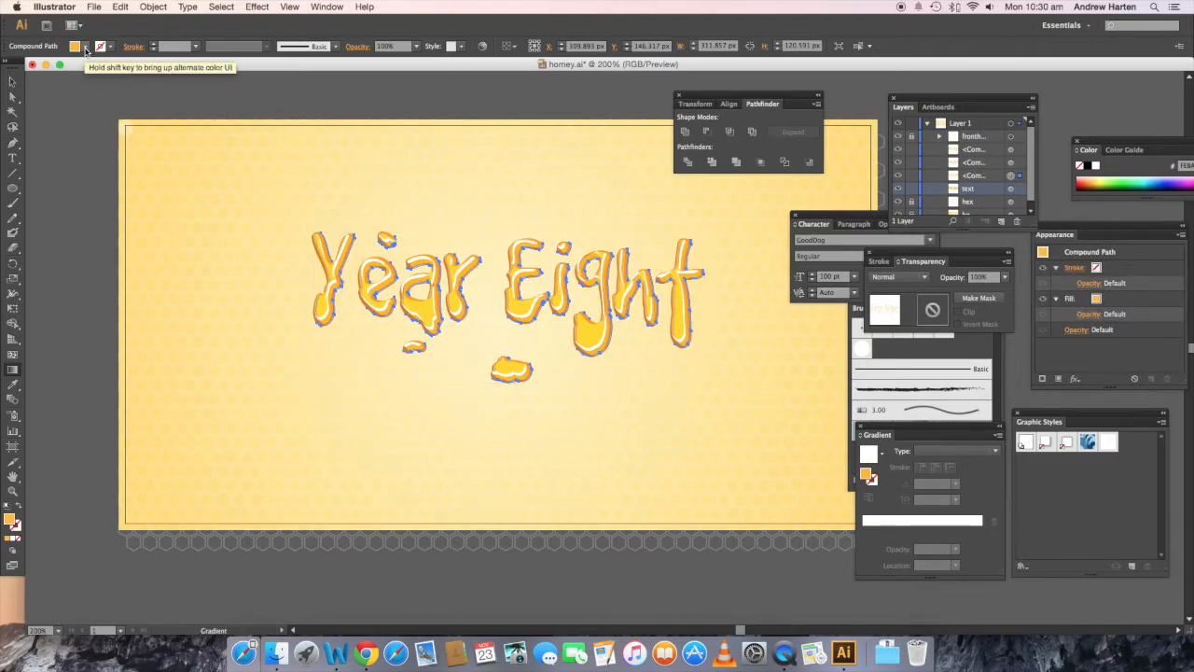
Step: Fill the sliver compound path with white and set its blending mode to Overlay
left_click(85, 49)
left_click(26, 68)
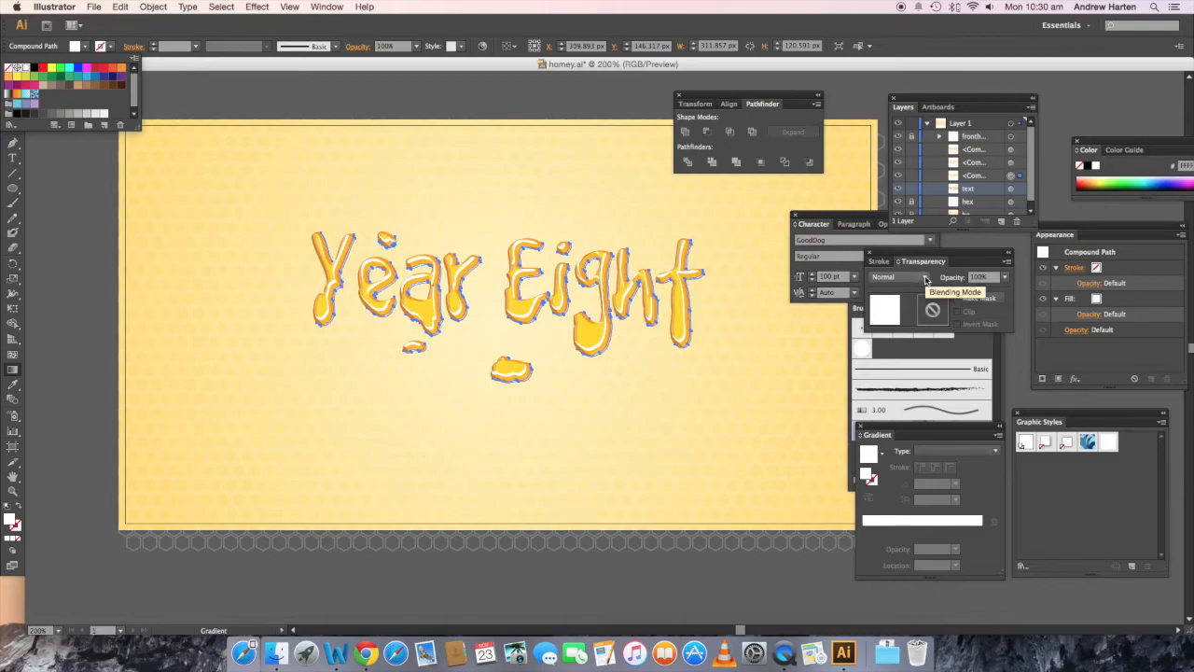
left_click(924, 278)
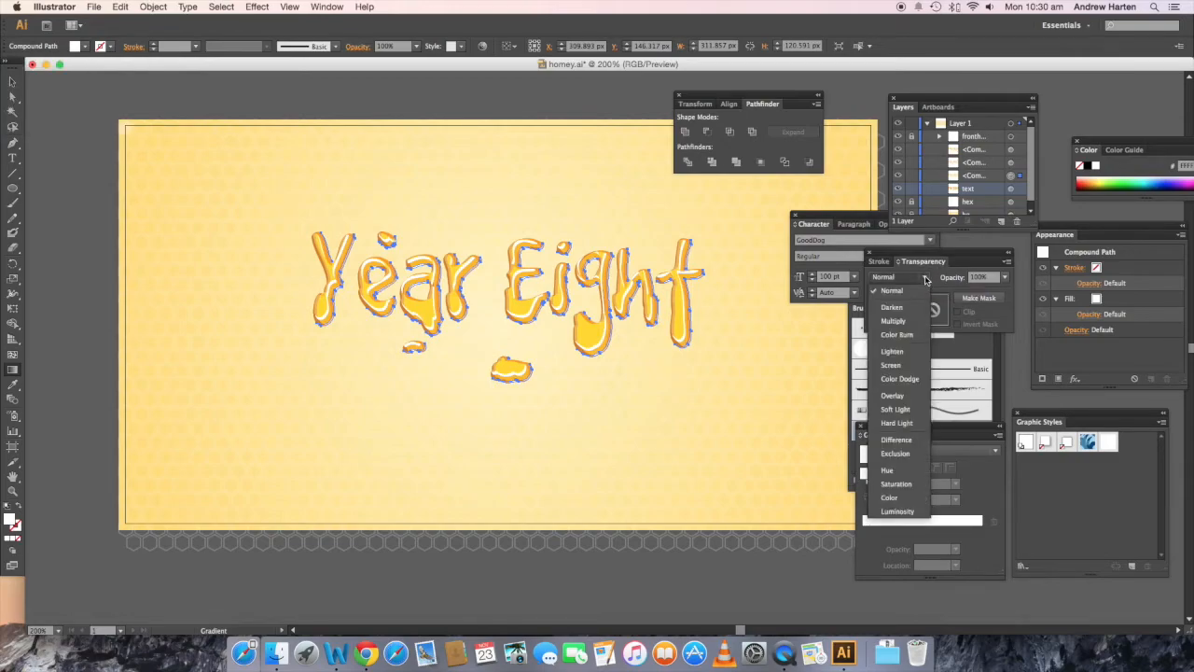
left_click(891, 397)
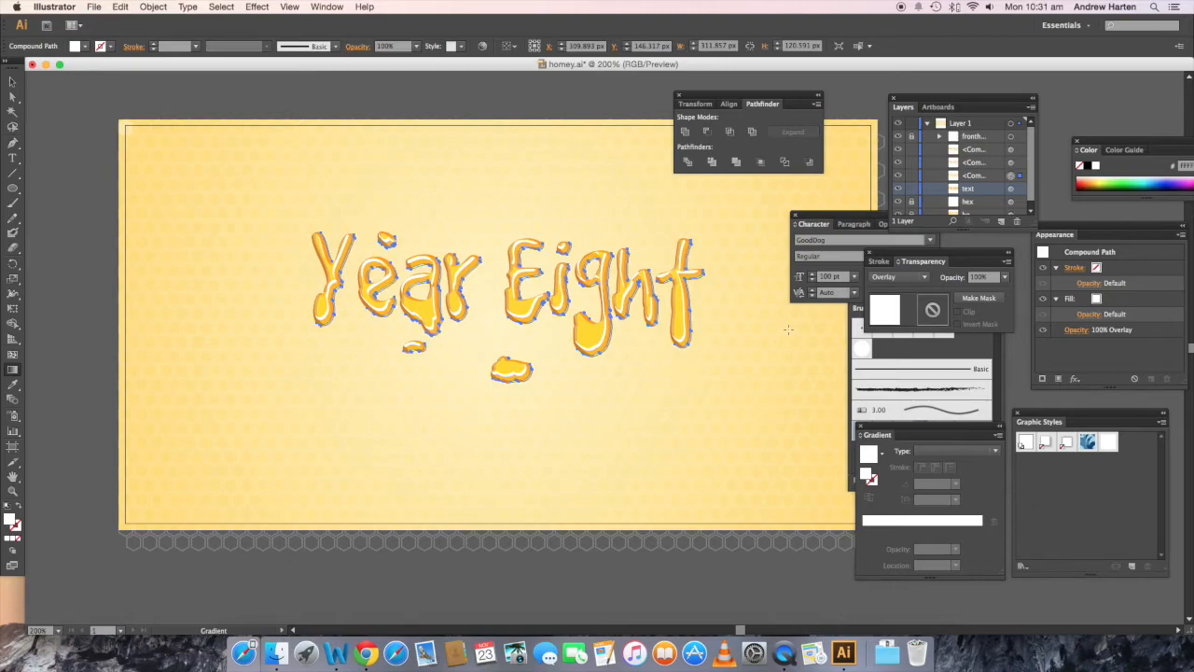
Step: Paste two more copies of the "text" compound path in front of it and offset the topmost 1 px up and 2 px left
left_click(1011, 189)
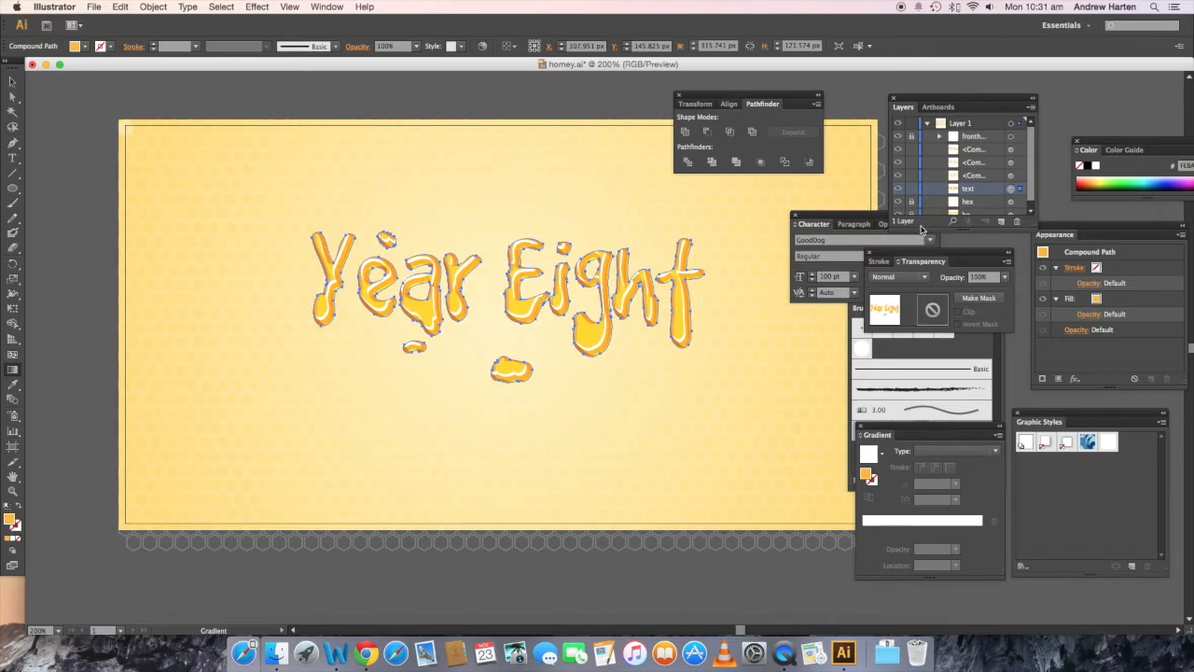
key("v")
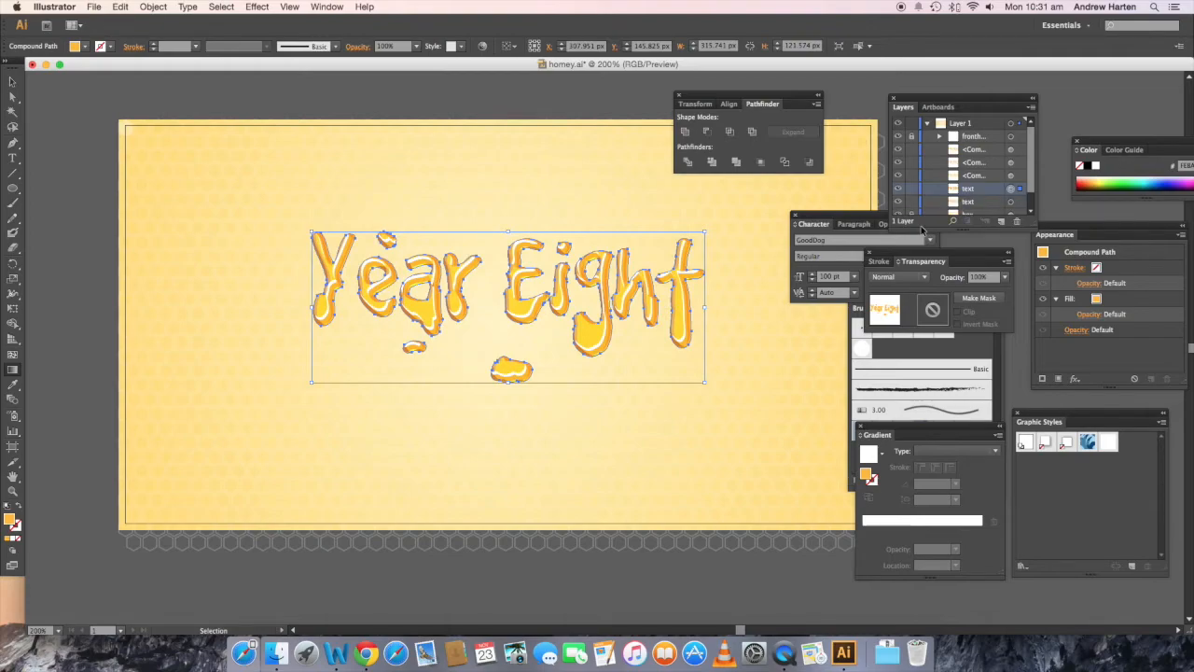
key("g")
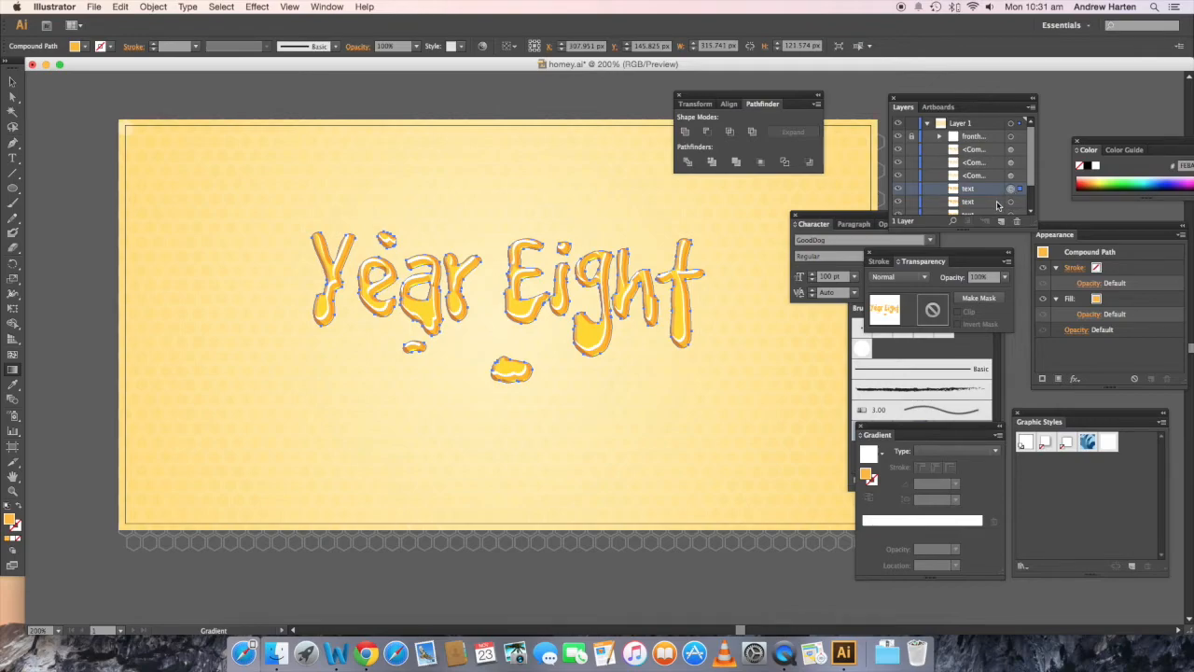
key("Up")
key("Left")
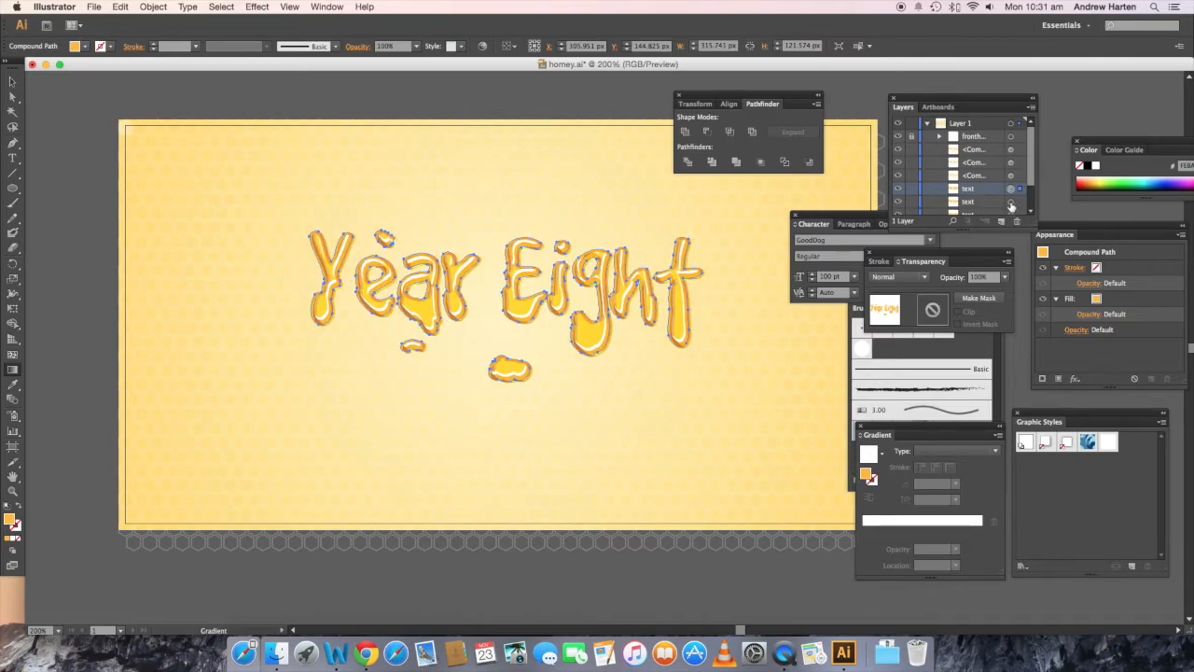
Step: Subtract the offset top copy from the "text" copy beneath it using Minus Front and turn the leftover slivers into one compound path
left_click(1011, 201, "shift")
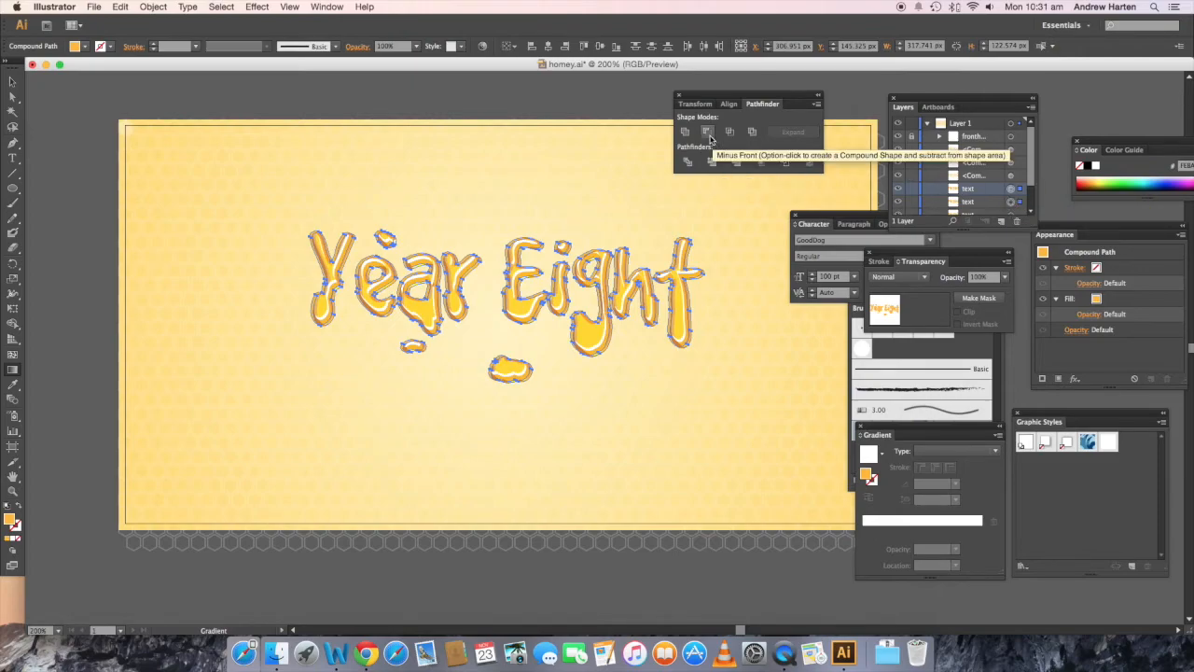
left_click(707, 133)
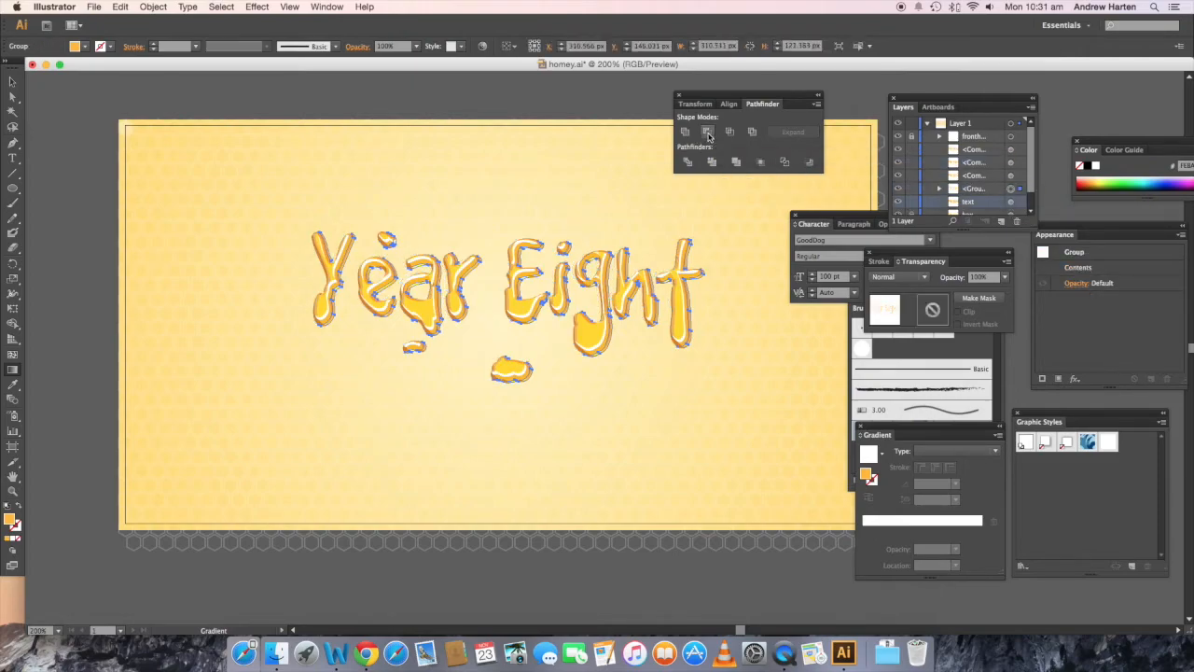
key("v")
key("super+8")
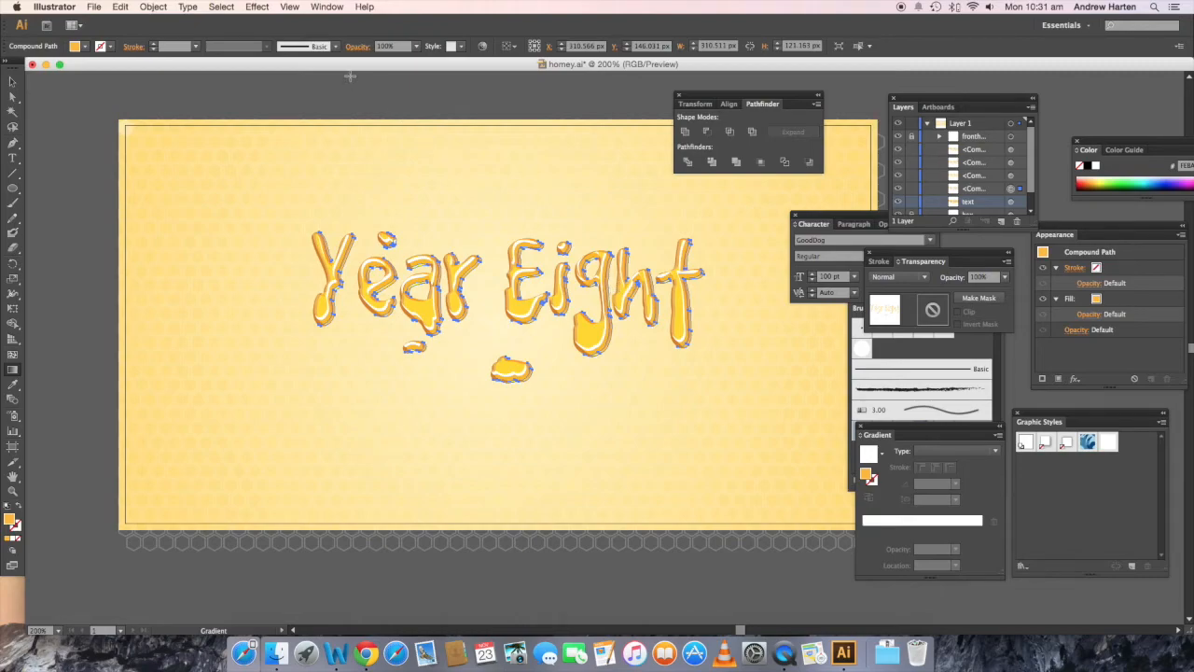
Step: Set the new sliver compound path's fill to red 255, green 131, blue 0 and its blending mode to Darken
left_click(87, 48)
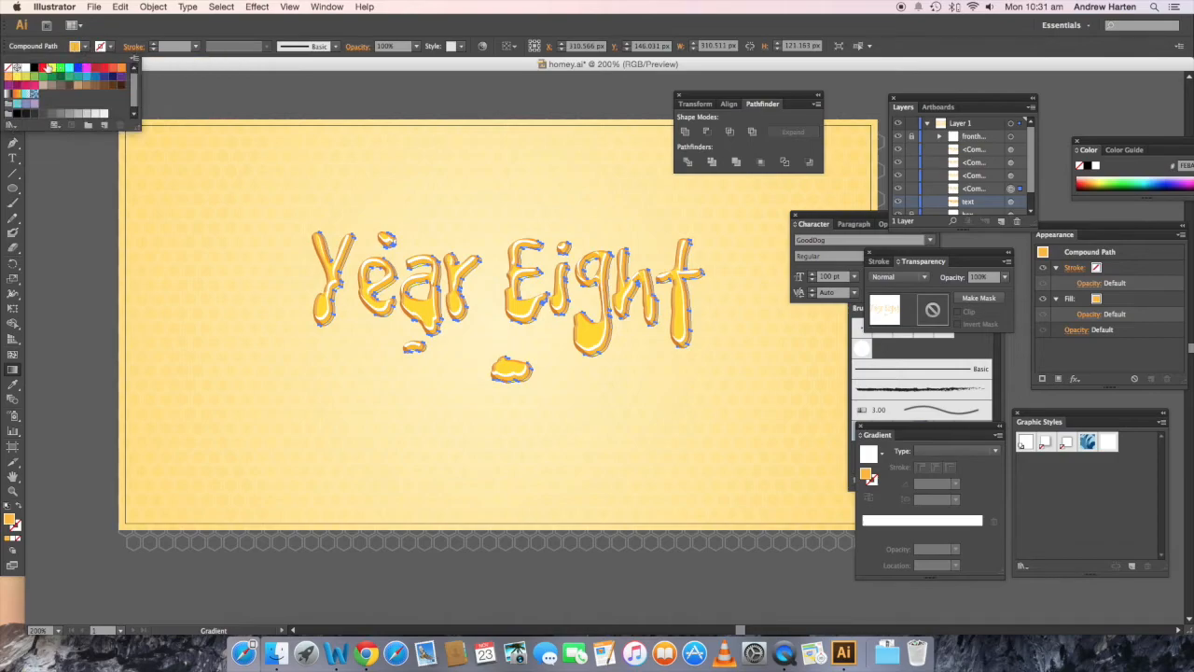
left_click(87, 47)
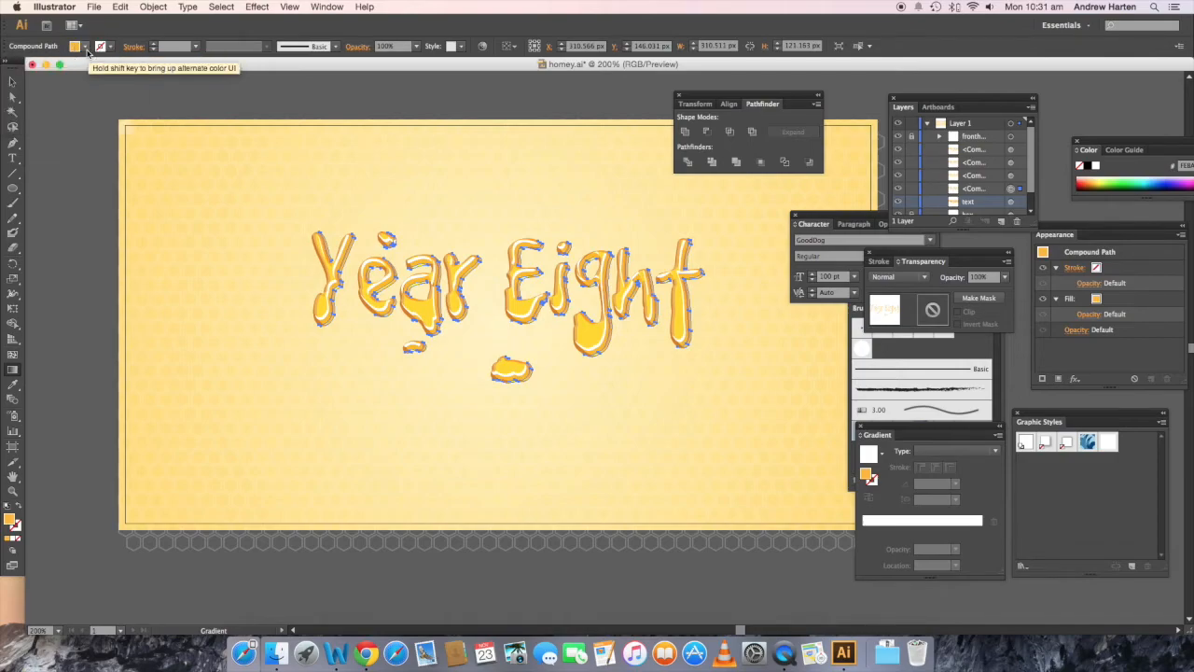
left_click(87, 48, "shift")
left_click(136, 70)
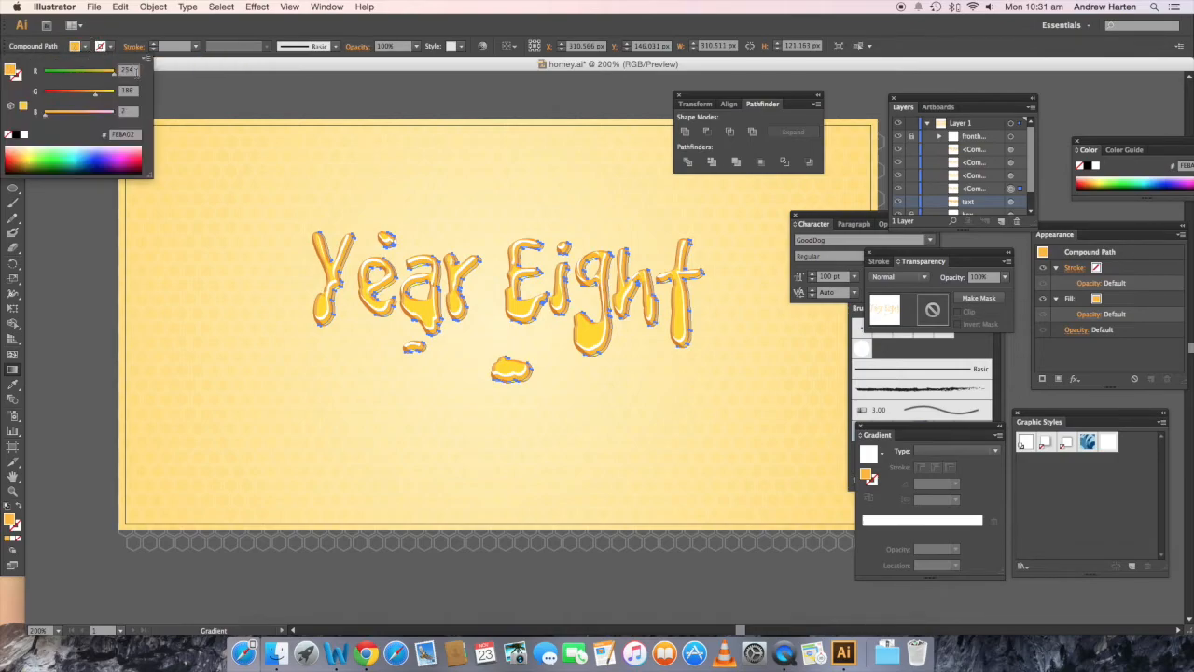
key("BackSpace")
type("5")
key("Tab")
type("133")
key("Tab")
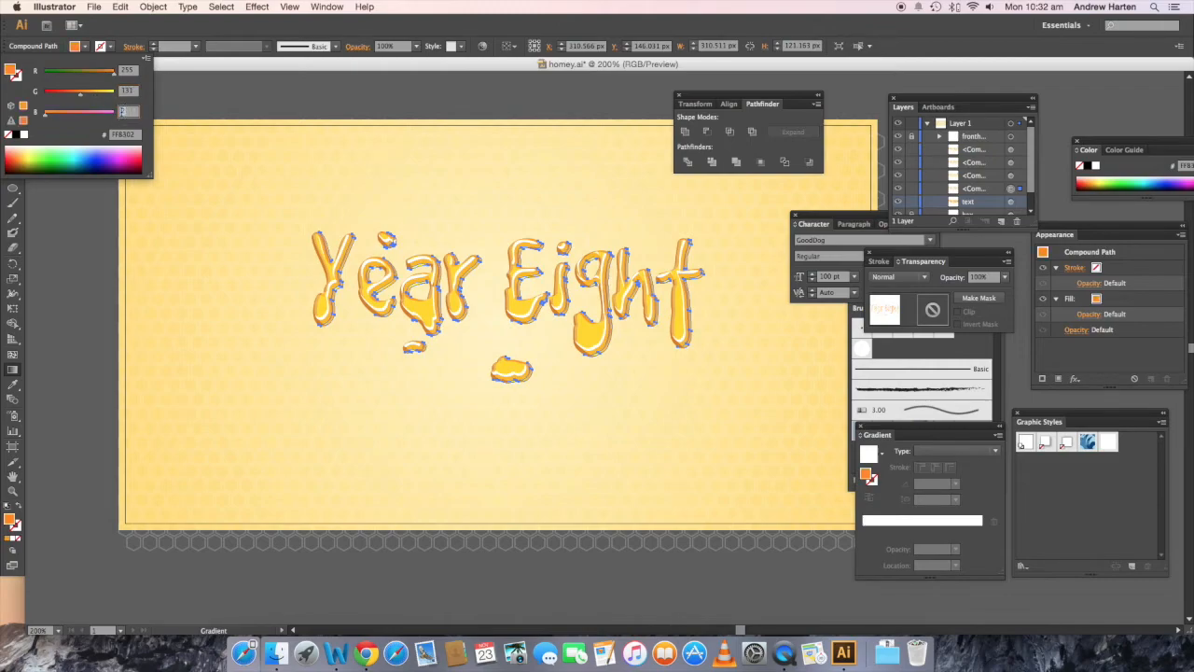
type("0")
key("Return")
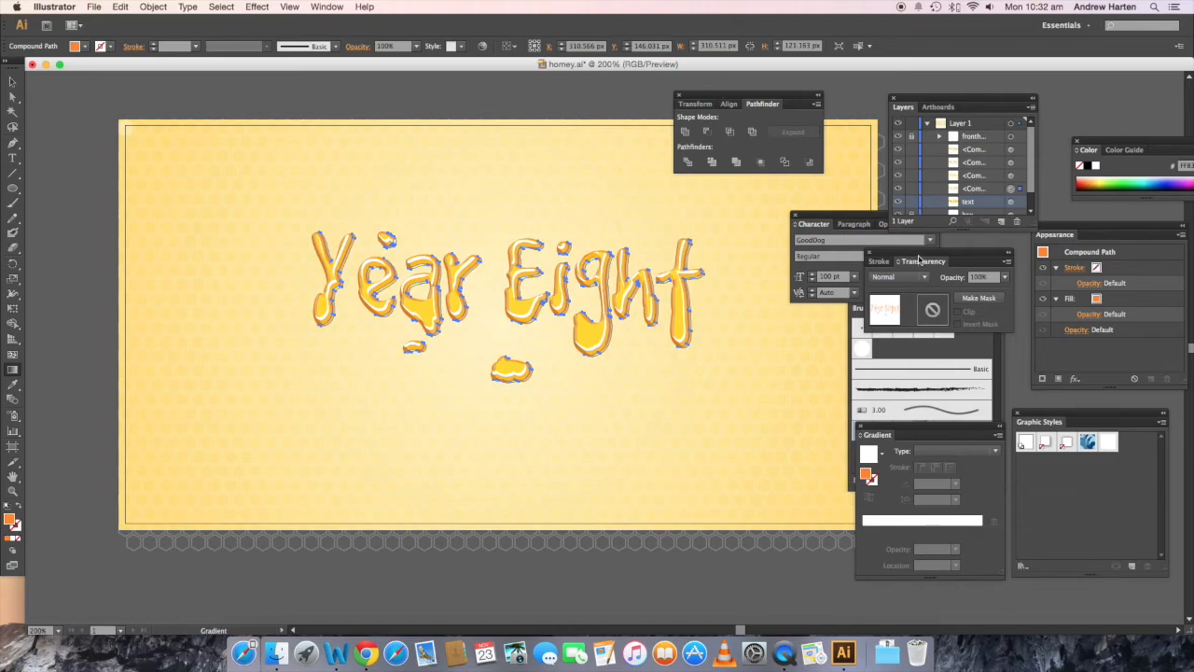
left_click(926, 278)
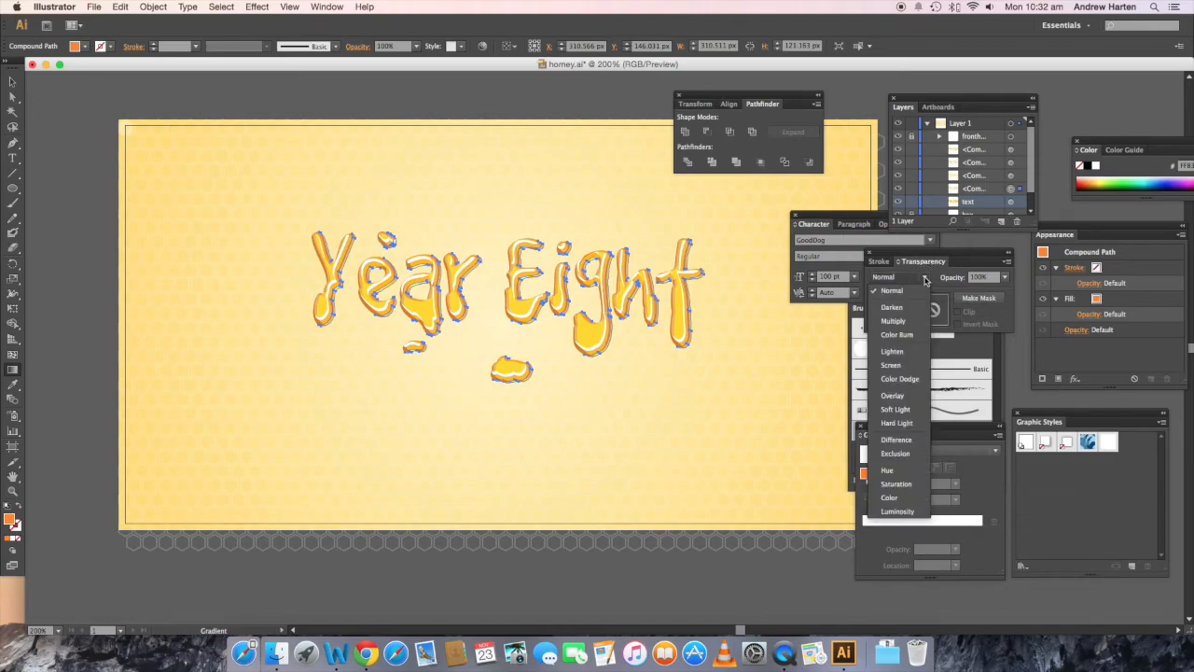
left_click(892, 307)
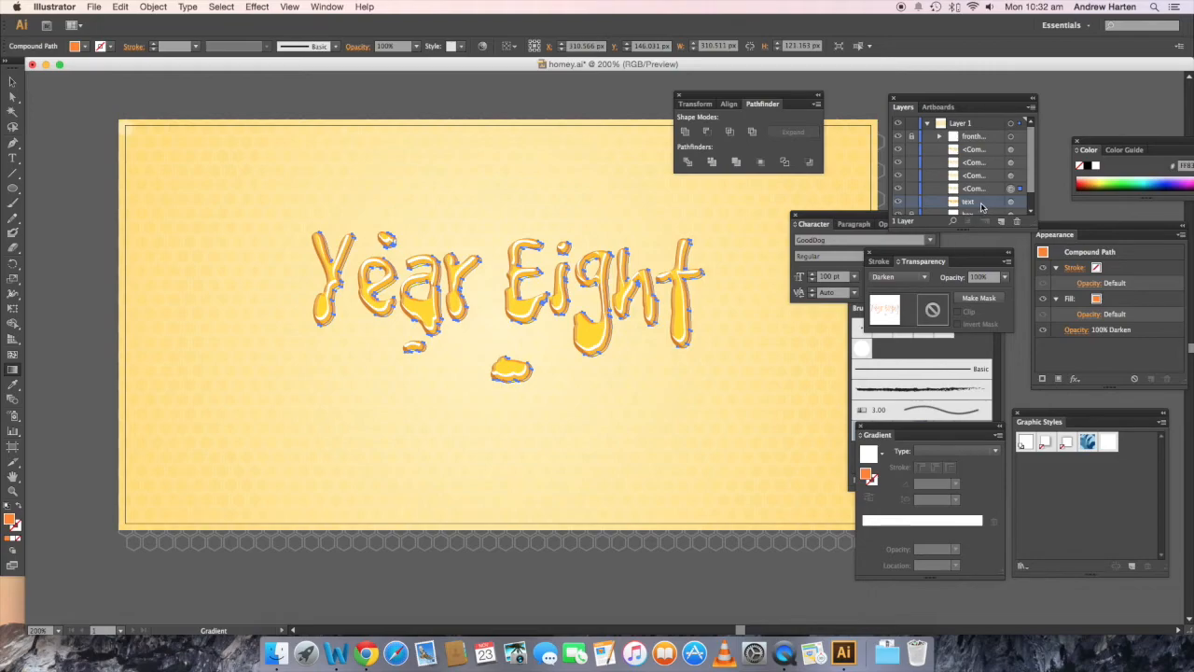
Step: Create an inward offset path of -4 px from the original "text" compound path
left_click(1011, 202)
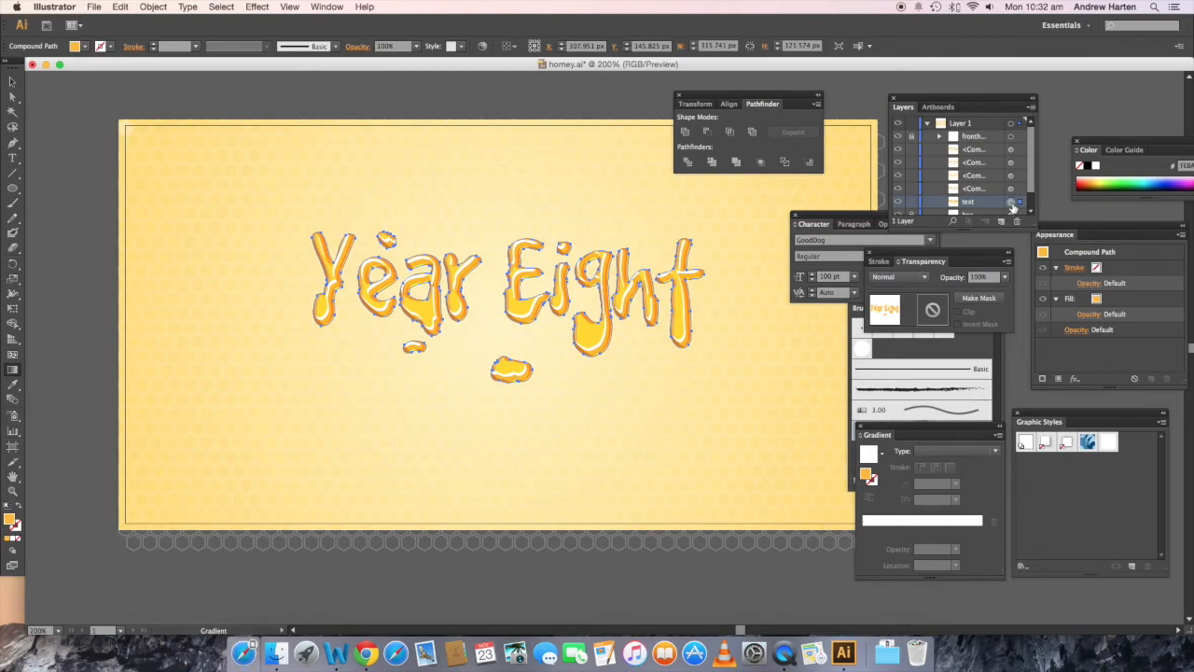
left_click(151, 7)
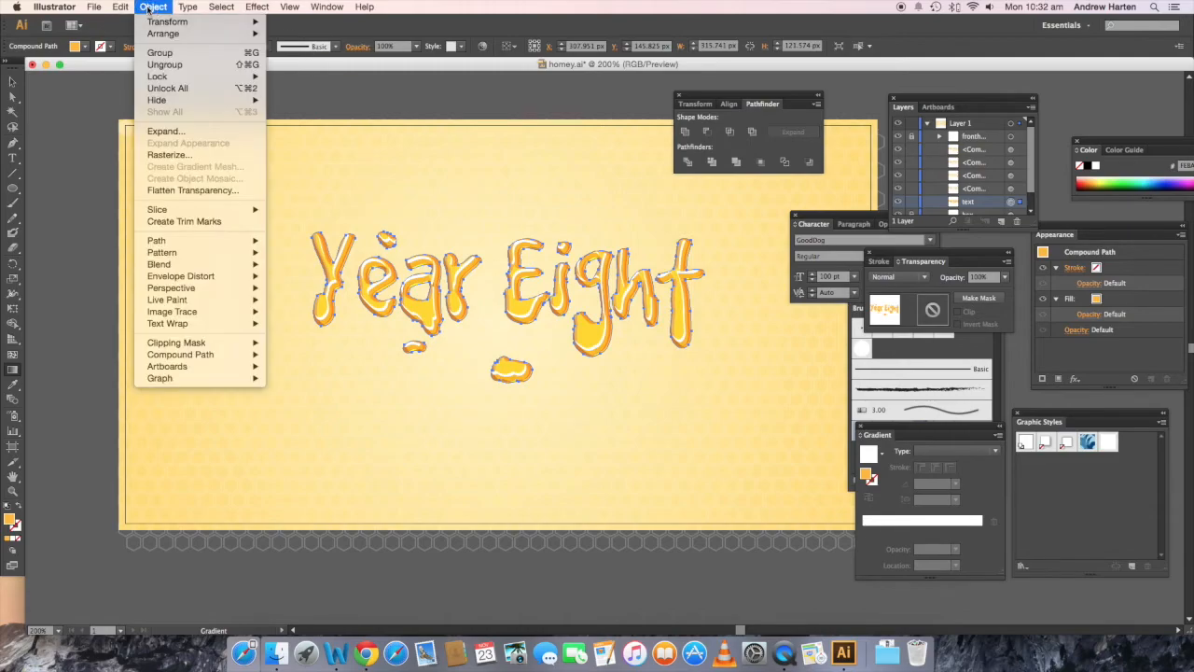
mouse_move(200, 241)
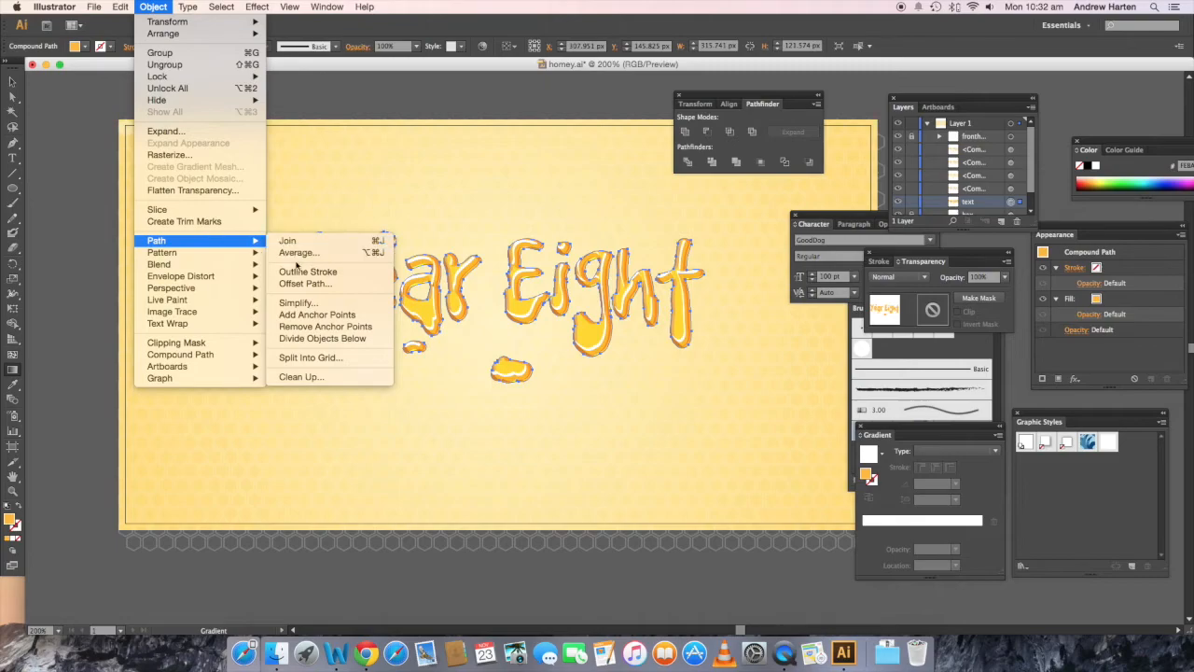
left_click(296, 283)
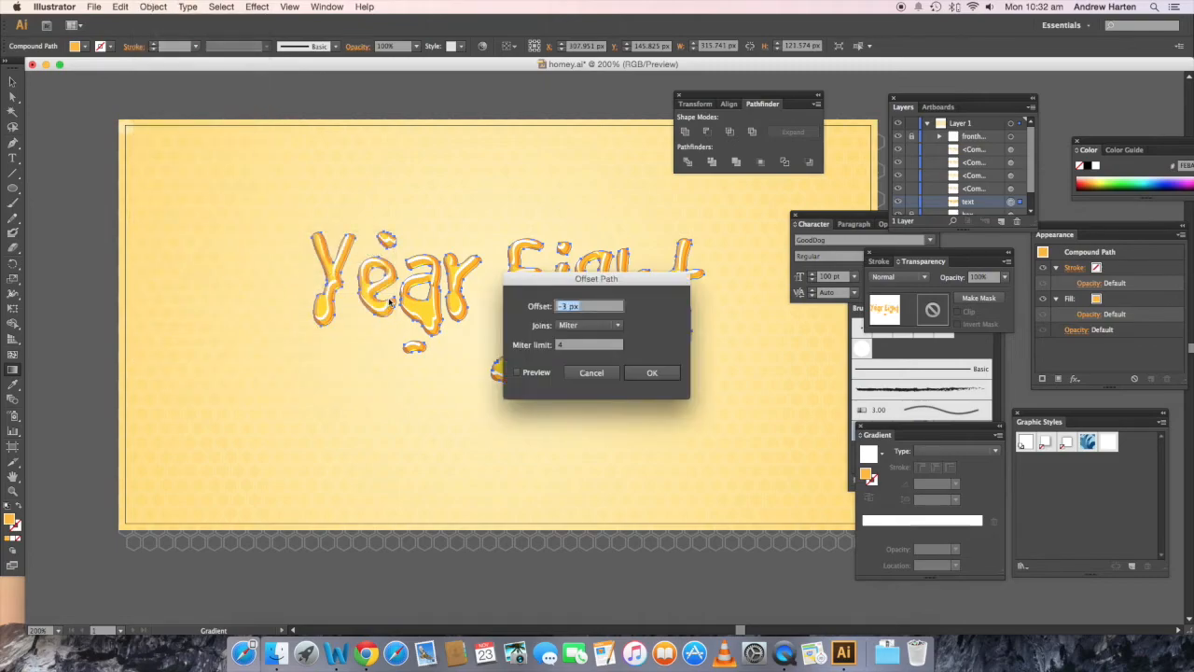
left_click(564, 306)
key("BackSpace")
type("4")
left_click(648, 374)
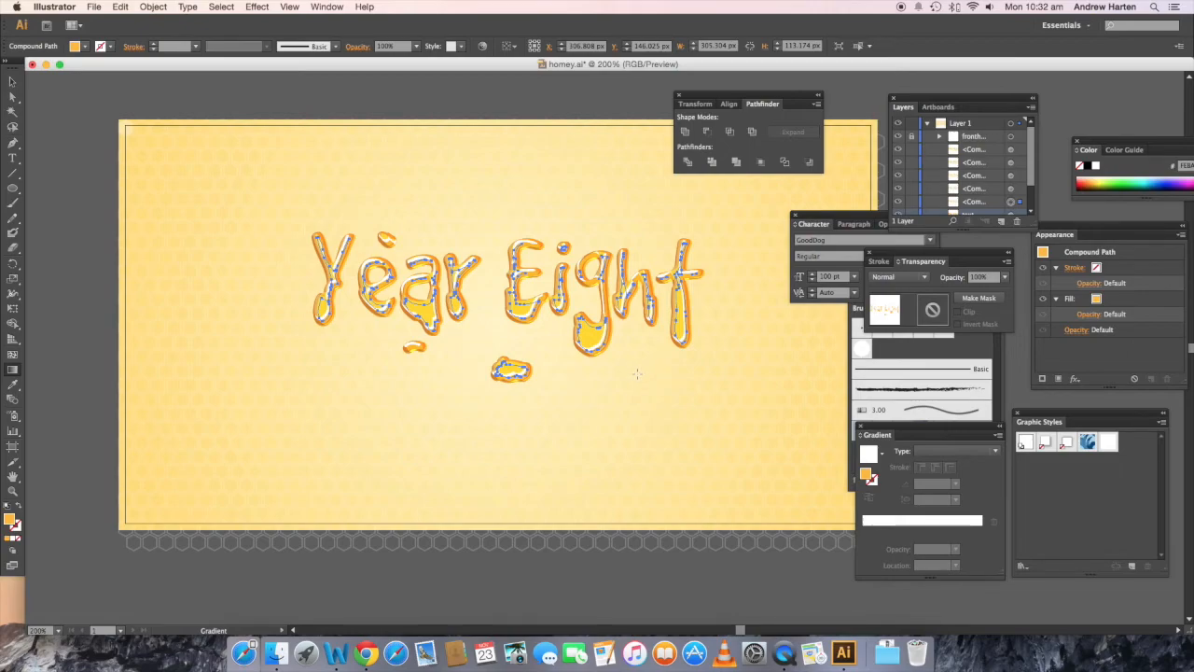
Step: Set the inner offset path's fill color to red 255, green 131 and blue 0
left_click(86, 50)
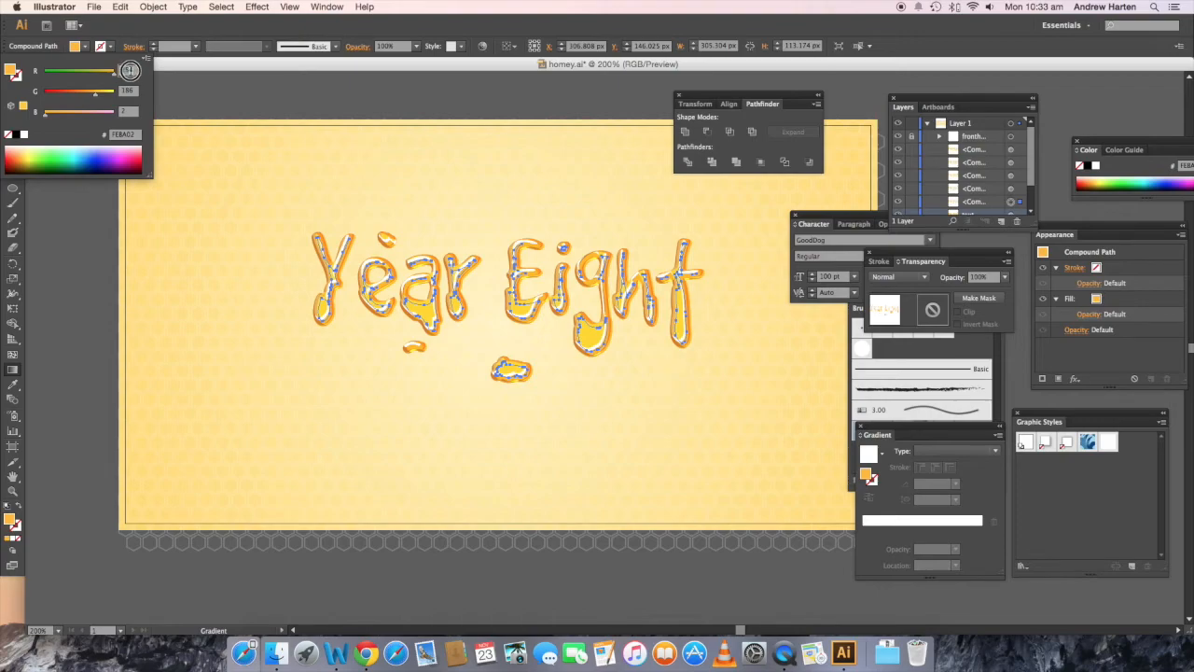
type("255")
key("Tab")
type("133")
key("Tab")
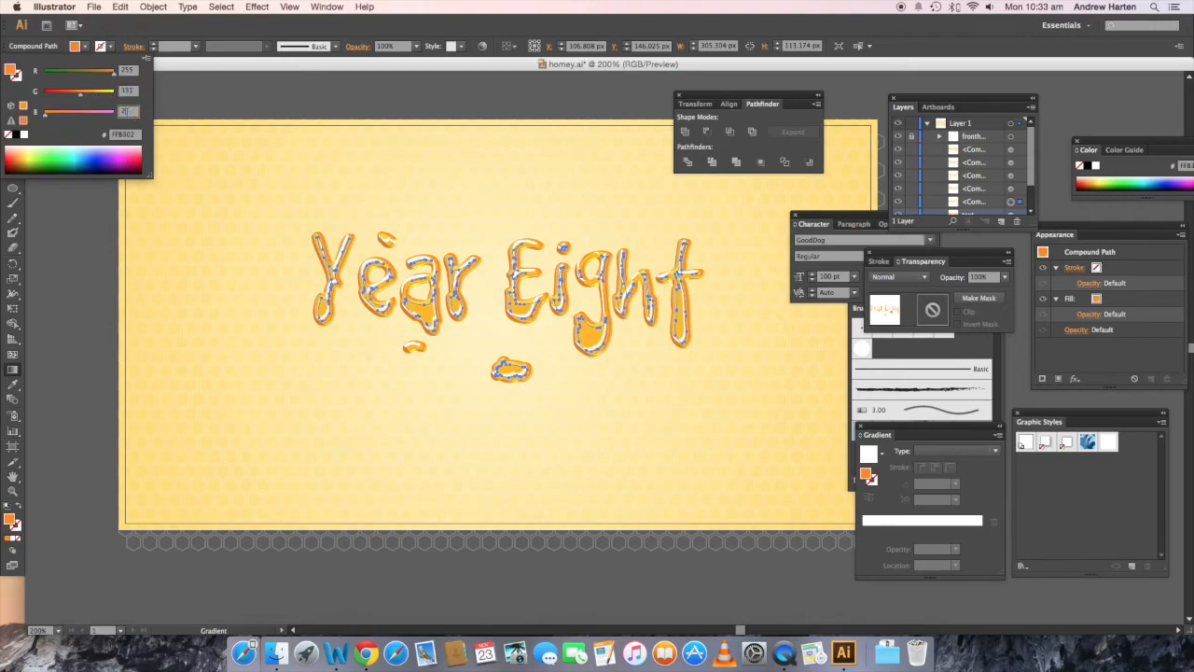
left_click_drag(127, 112, 118, 113)
type("0")
Step: Set the inner offset path's opacity to 75%
left_click(416, 49)
left_click(416, 47)
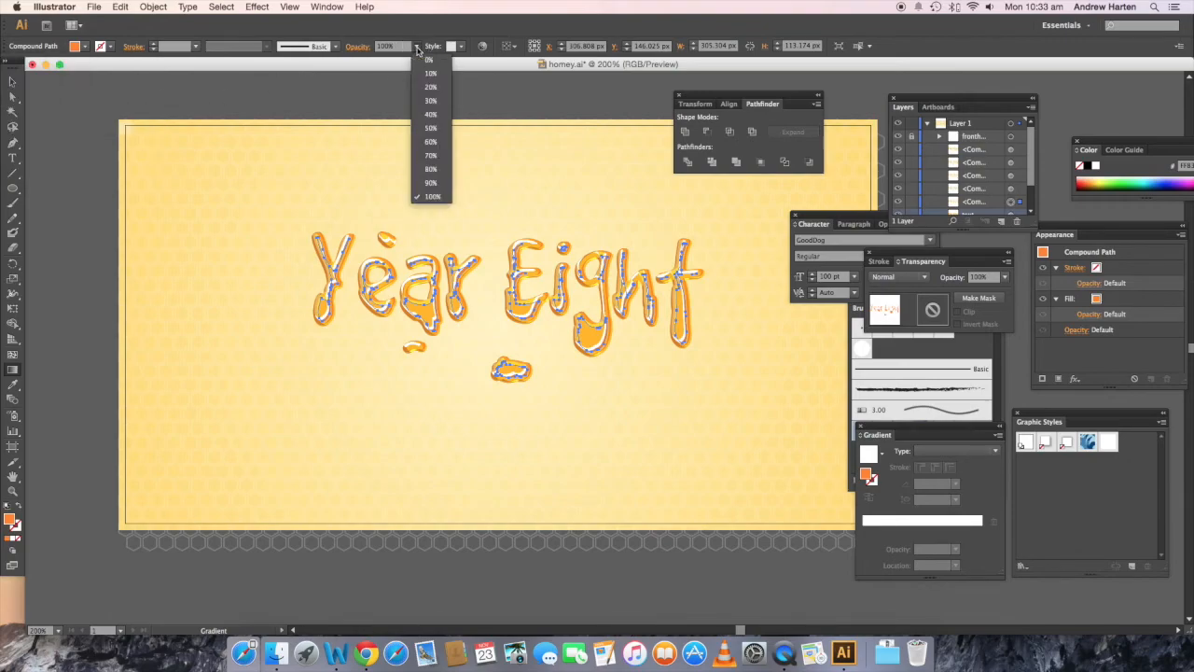
left_click(430, 156)
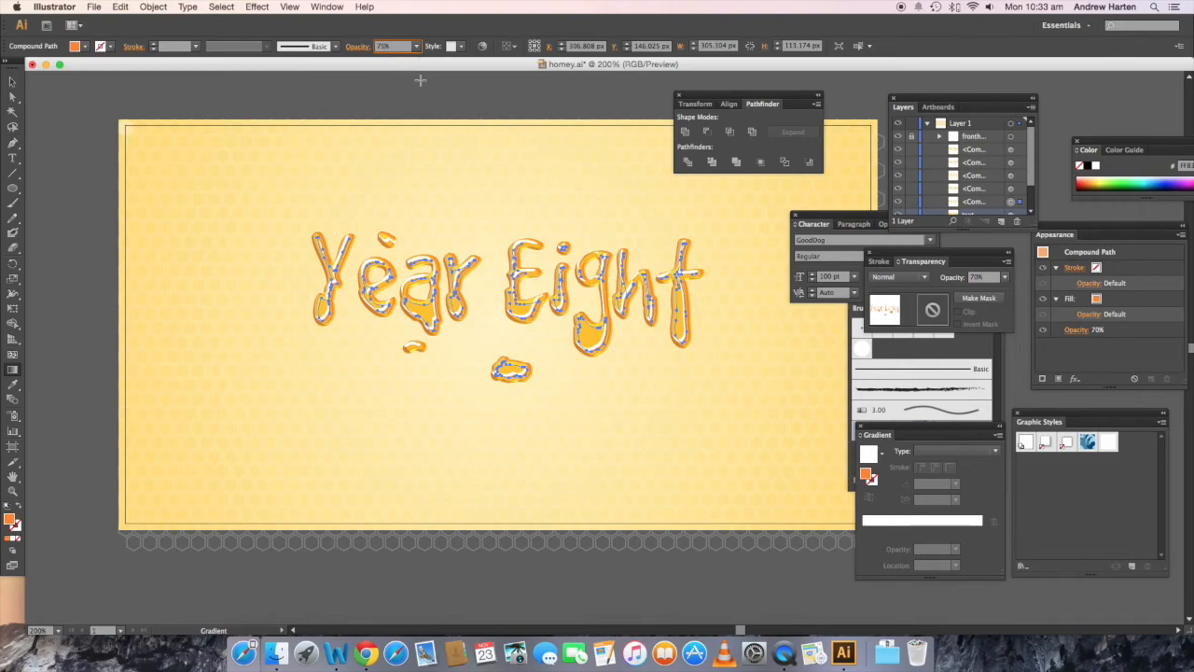
type("75")
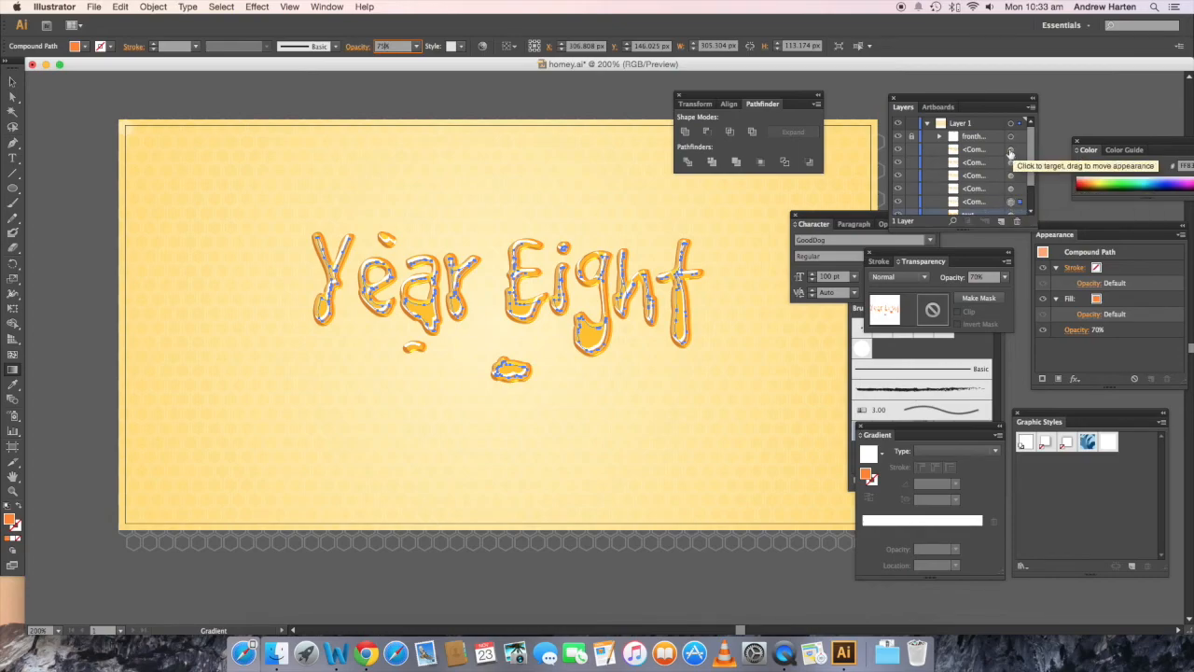
Step: Group all five compound paths that lie above the "text" path
left_click(1011, 149, "shift")
left_click(1011, 162, "shift")
left_click(1012, 175, "shift")
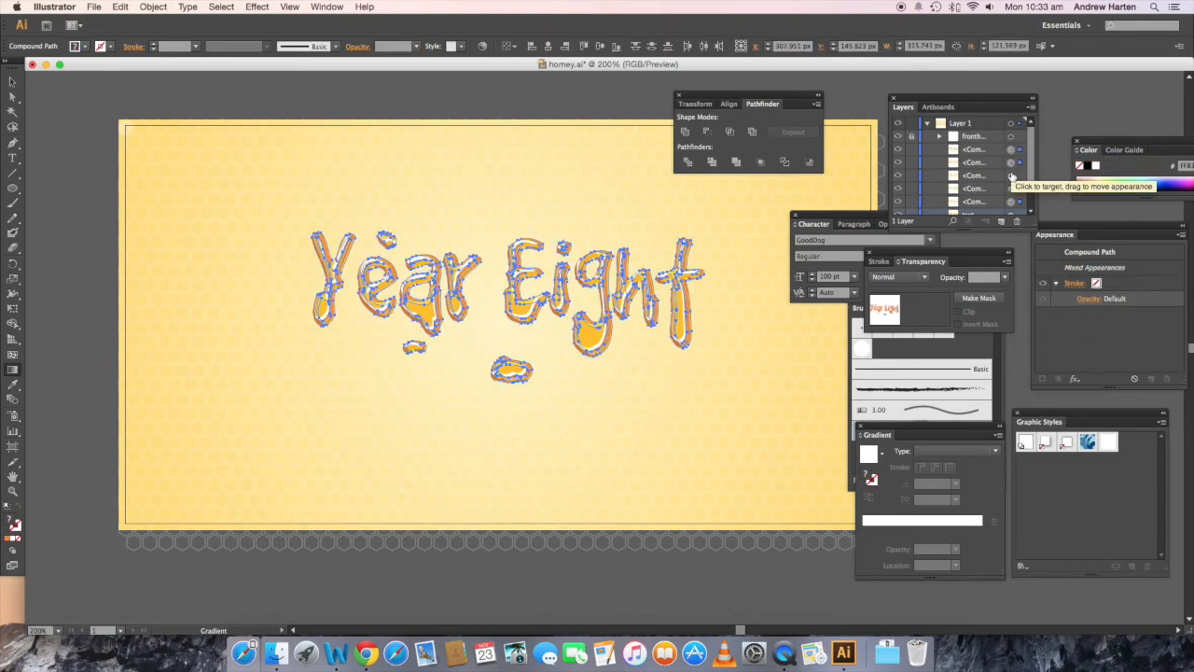
left_click(1011, 189, "shift")
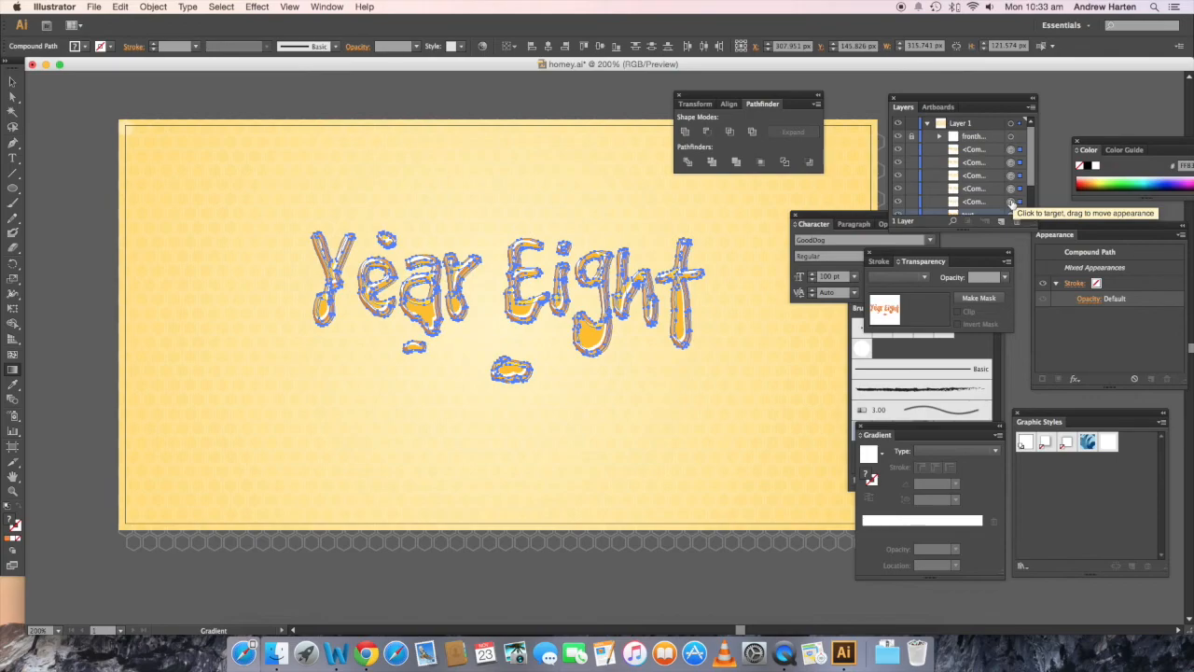
key("v")
key("ctrl+g")
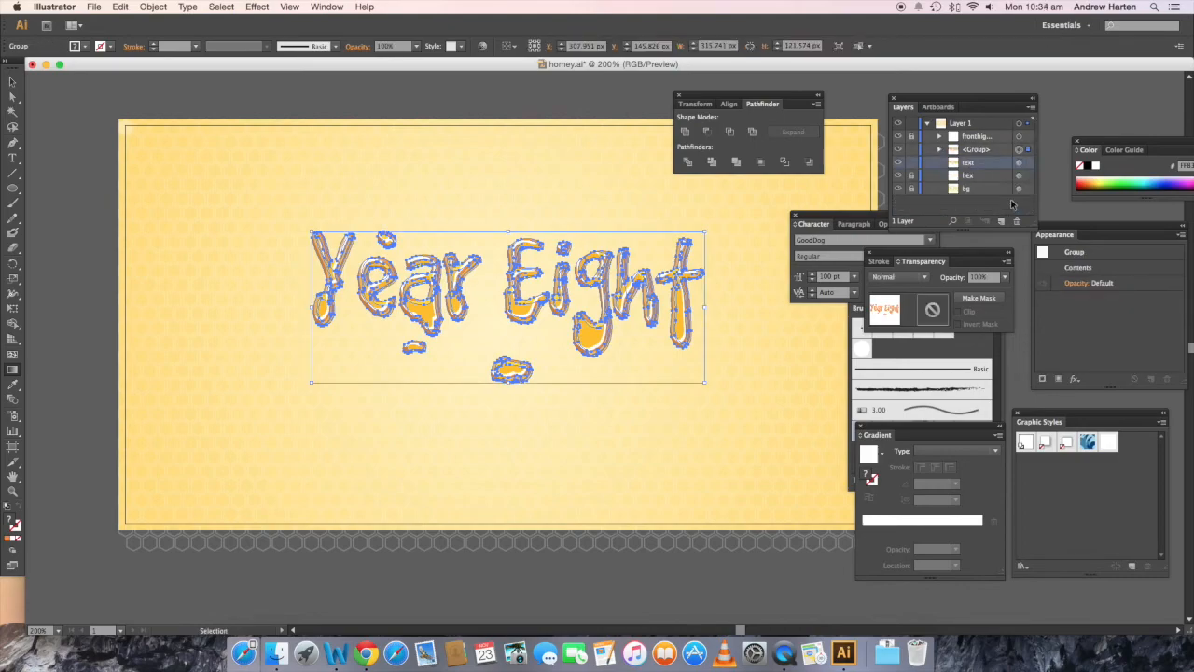
key("g")
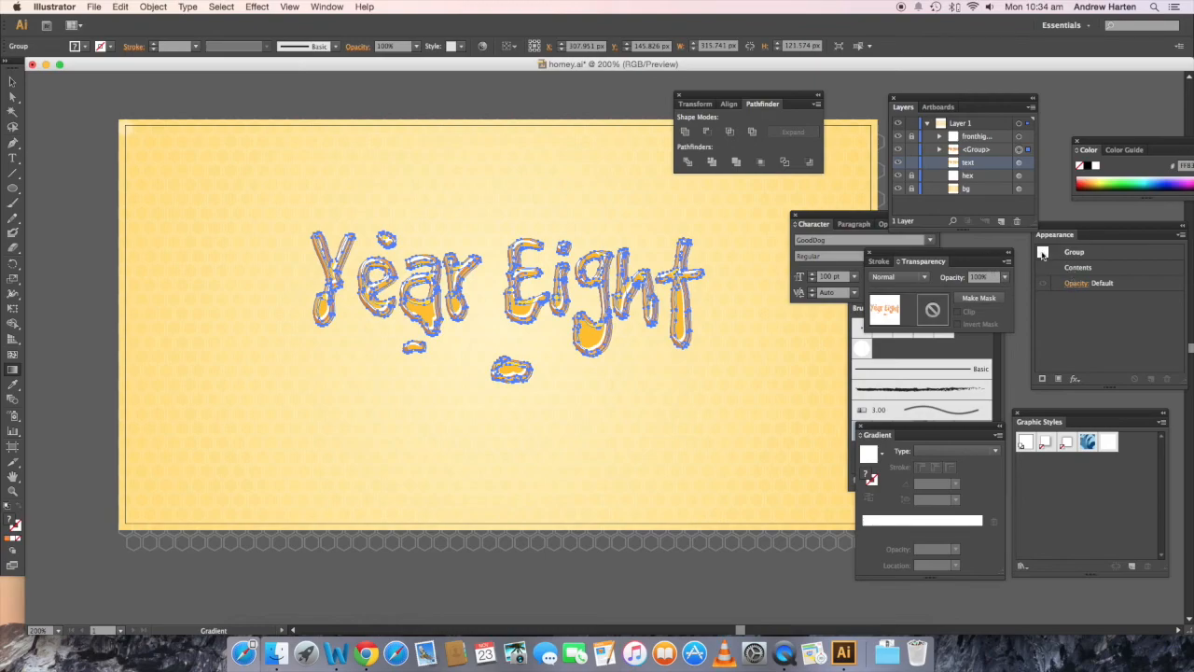
Step: Set the opacity of the new group of compound paths to 75%
left_click(1078, 287)
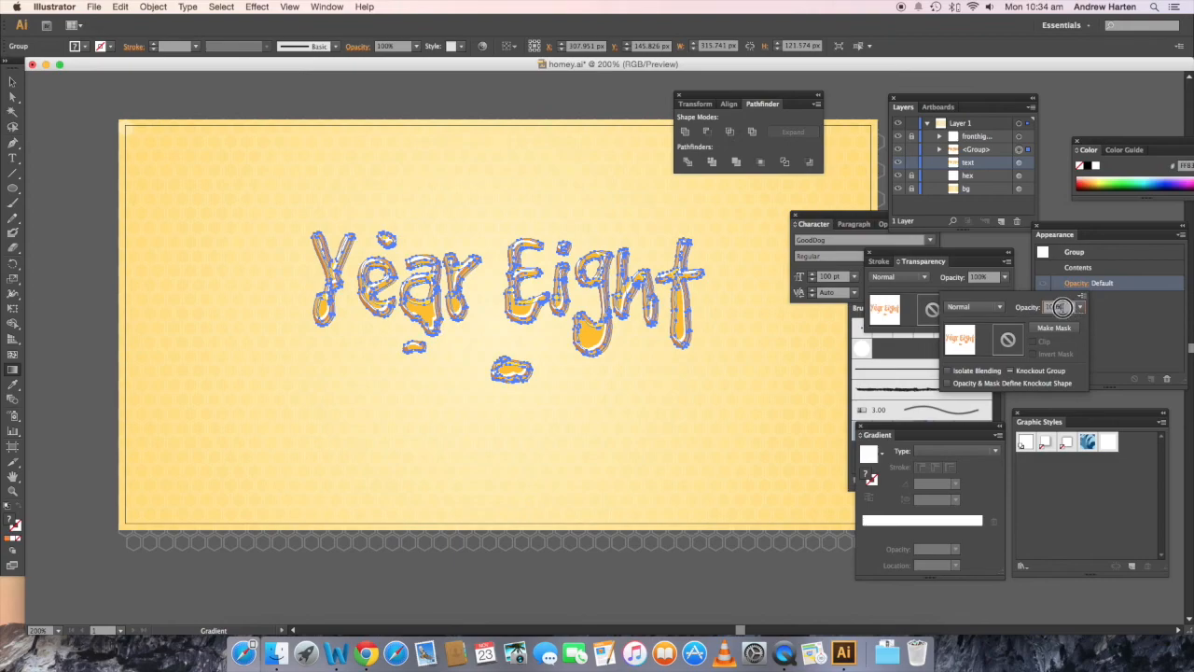
type("75")
key("Return")
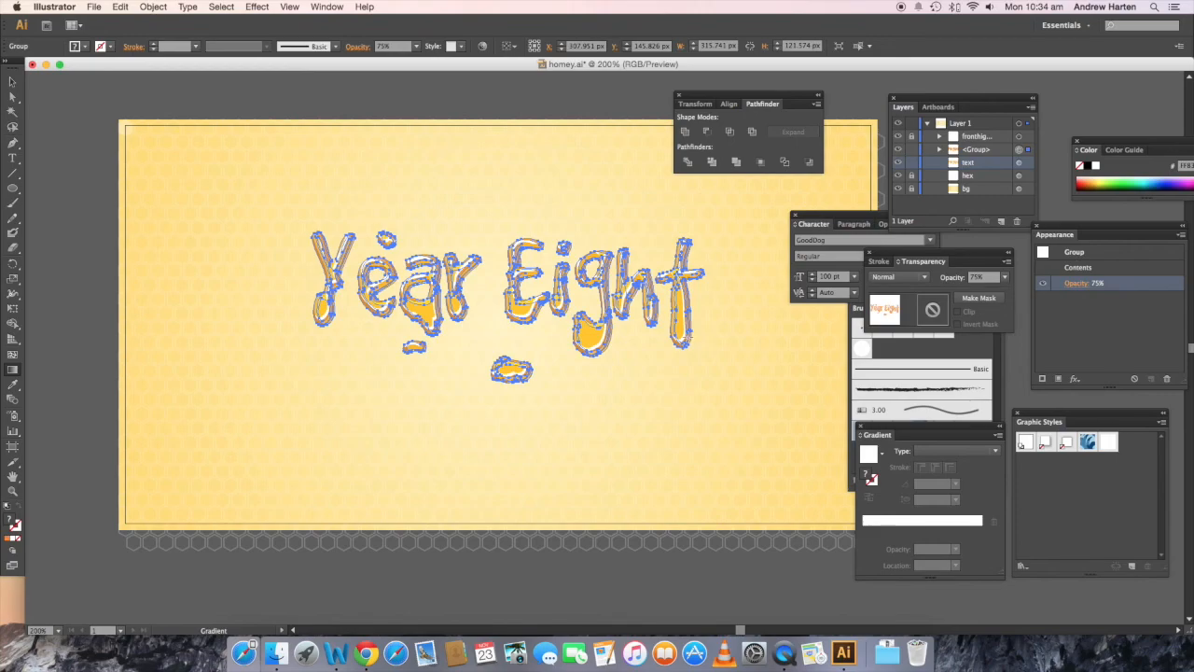
Step: Rename the group above the "text" path to "gighlights" and lock it
left_click(975, 151)
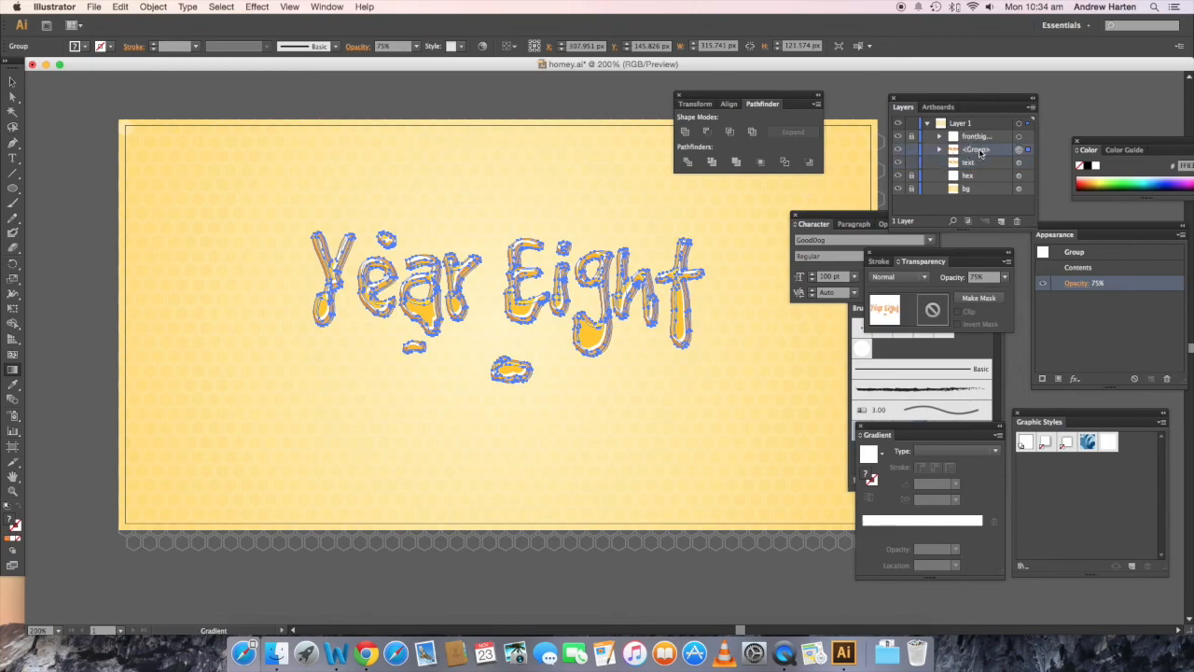
double_click(976, 151)
type("g")
type("ighlights")
left_click(914, 156)
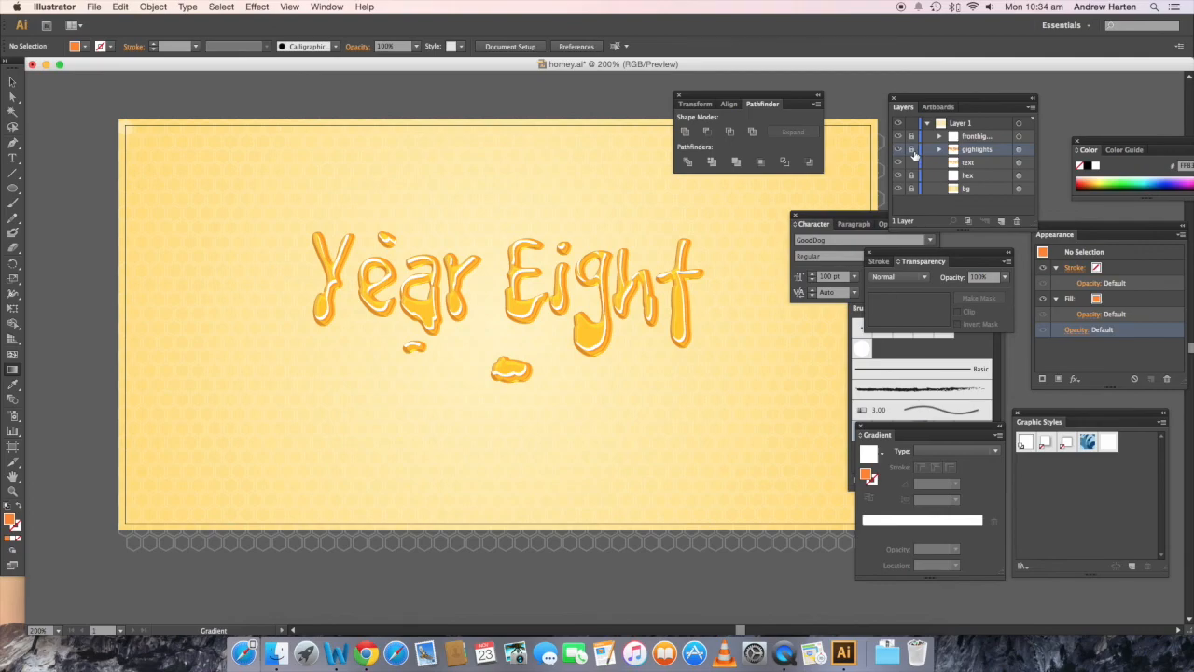